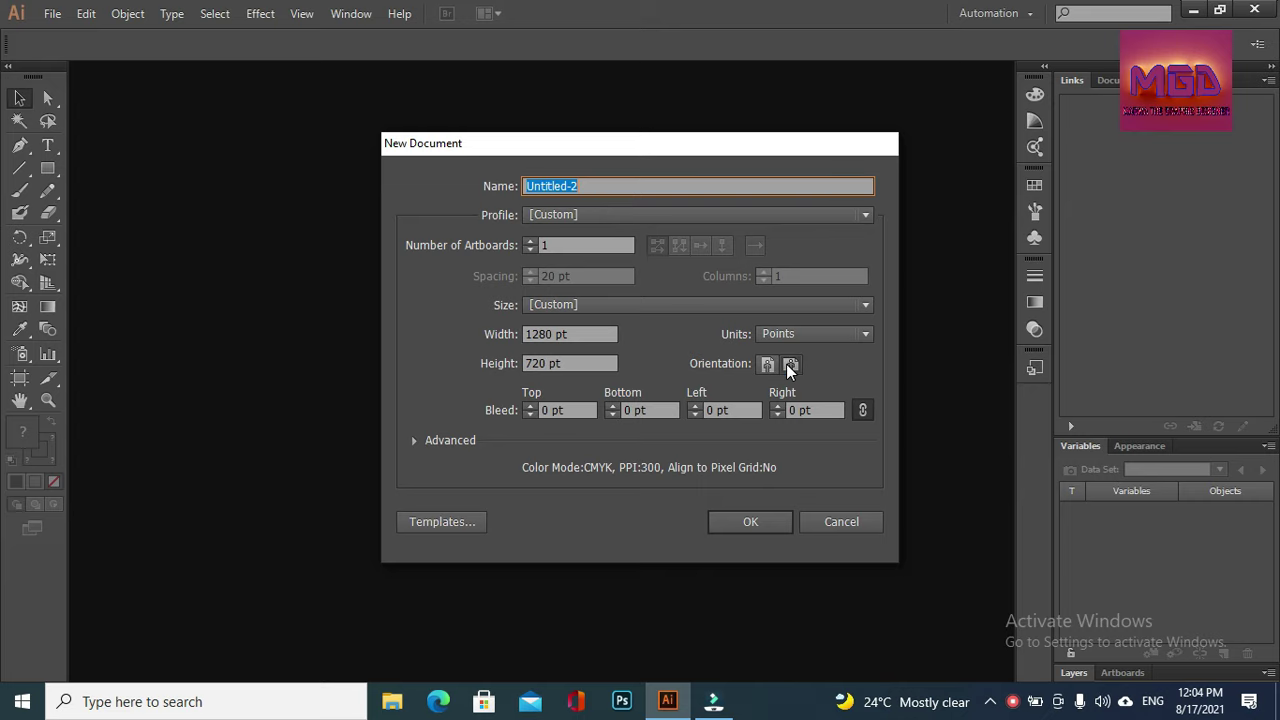
# Confirm the new 1280 × 720 pt landscape document
pyautogui.click(765, 525)
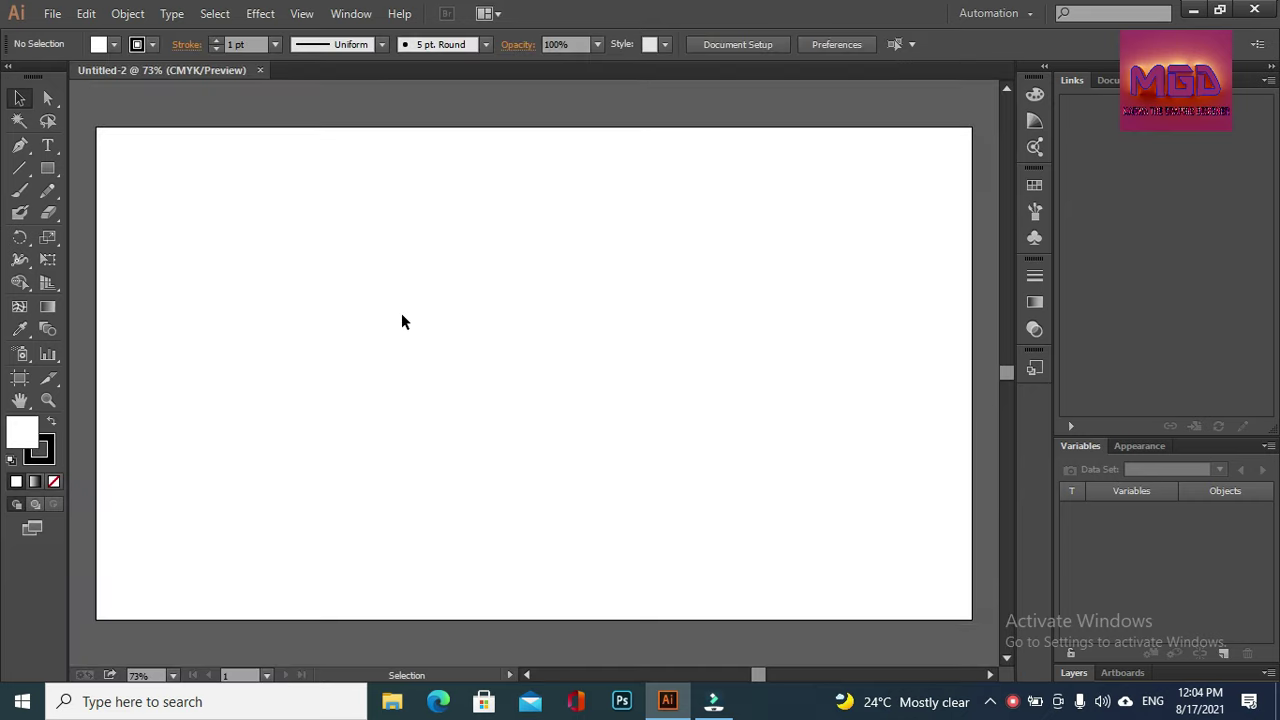
# Draw a long horizontal line across the artboard with the Line Segment tool
pyautogui.click(19, 168)
pyautogui.moveTo(287, 247); pyautogui.dragTo(740, 245)
pyautogui.click(19, 97)
pyautogui.click(571, 250)
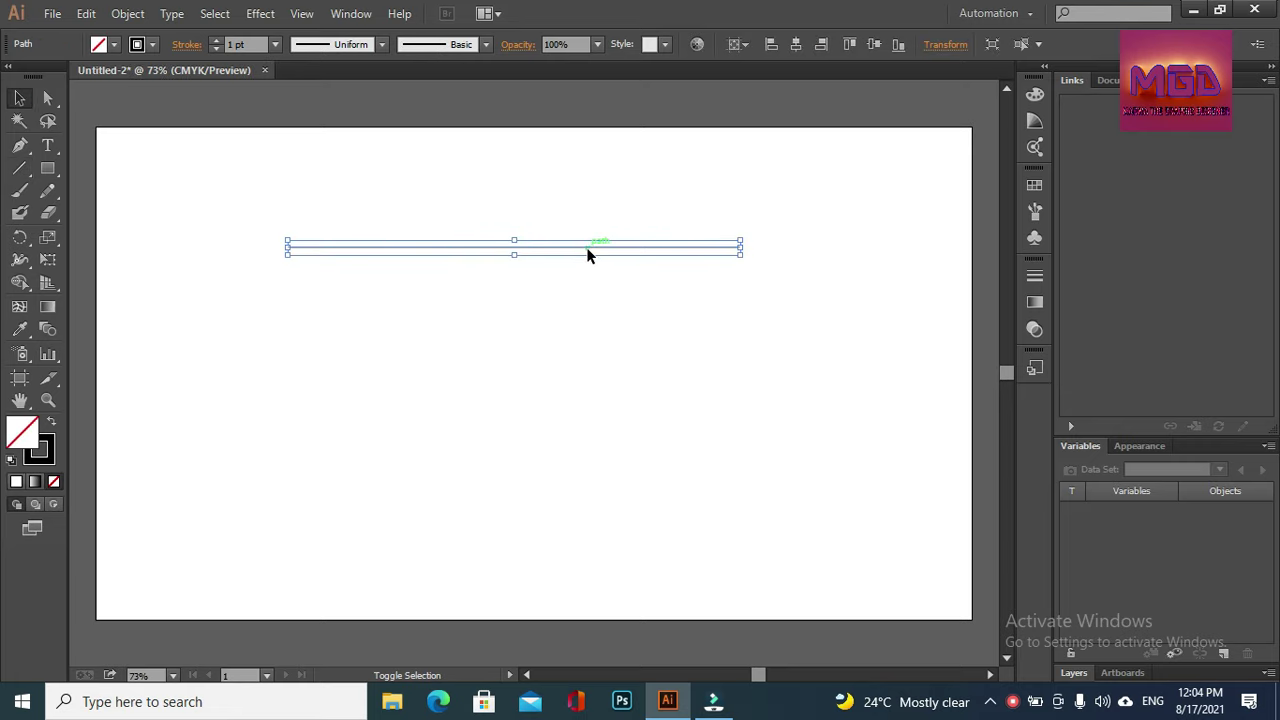
pyautogui.keyDown('shift'); pyautogui.click(588, 255); pyautogui.keyUp('shift')
pyautogui.keyDown('shift'); pyautogui.click(591, 248); pyautogui.keyUp('shift')
# Duplicate the line into four evenly spaced parallel lines
pyautogui.moveTo(654, 249); pyautogui.dragTo(749, 300)
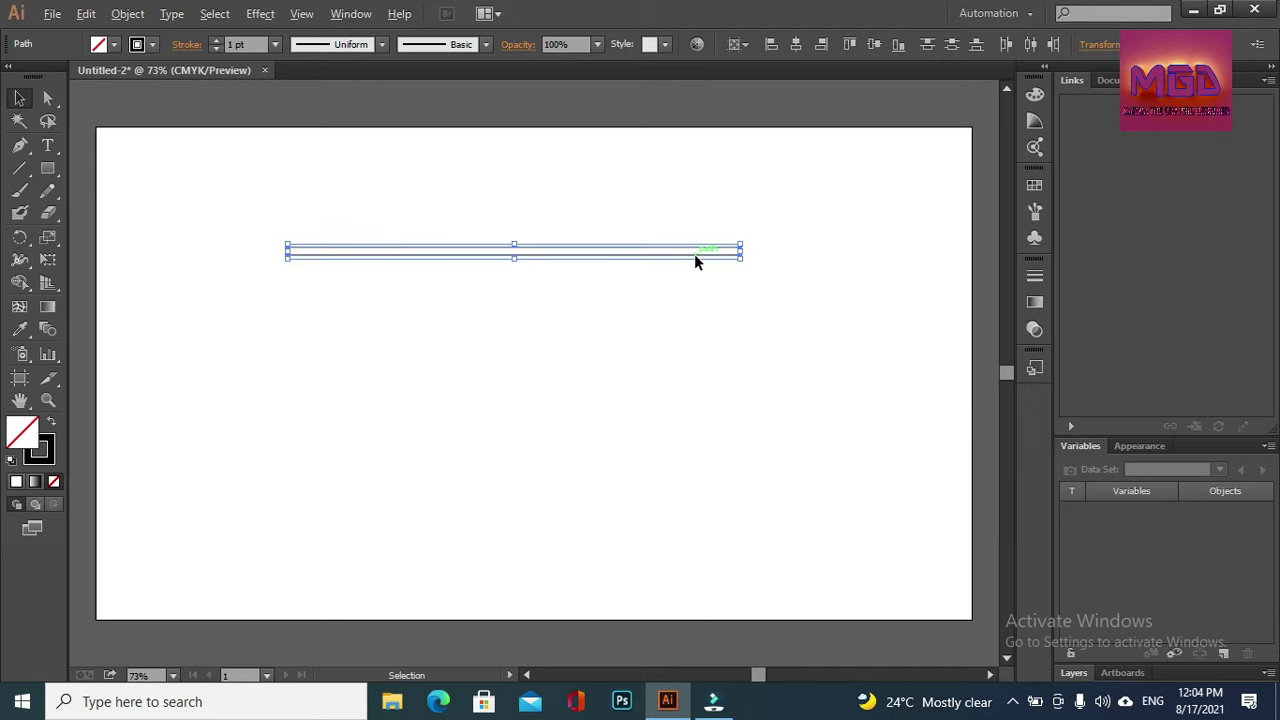
pyautogui.moveTo(696, 262)
pyautogui.mouseDown()
pyautogui.moveTo(698, 282)
pyautogui.moveTo(728, 287)
pyautogui.mouseUp()
pyautogui.click(758, 259)
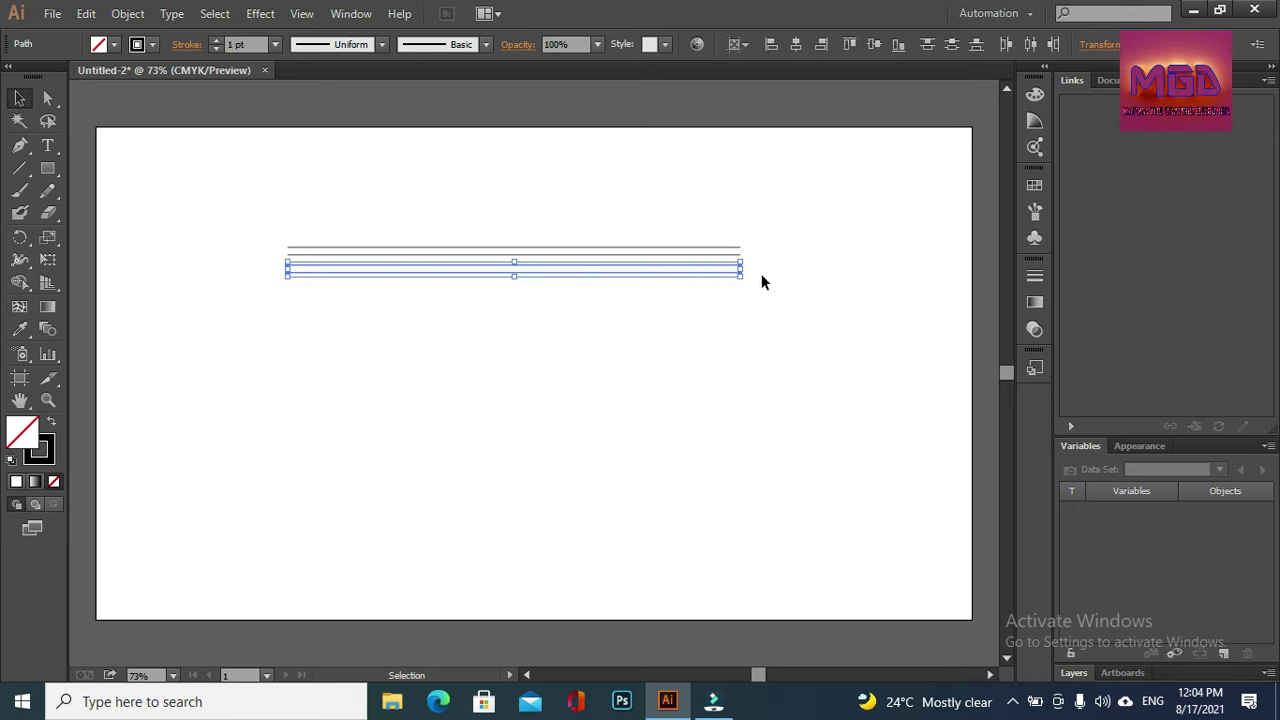
pyautogui.click(776, 287)
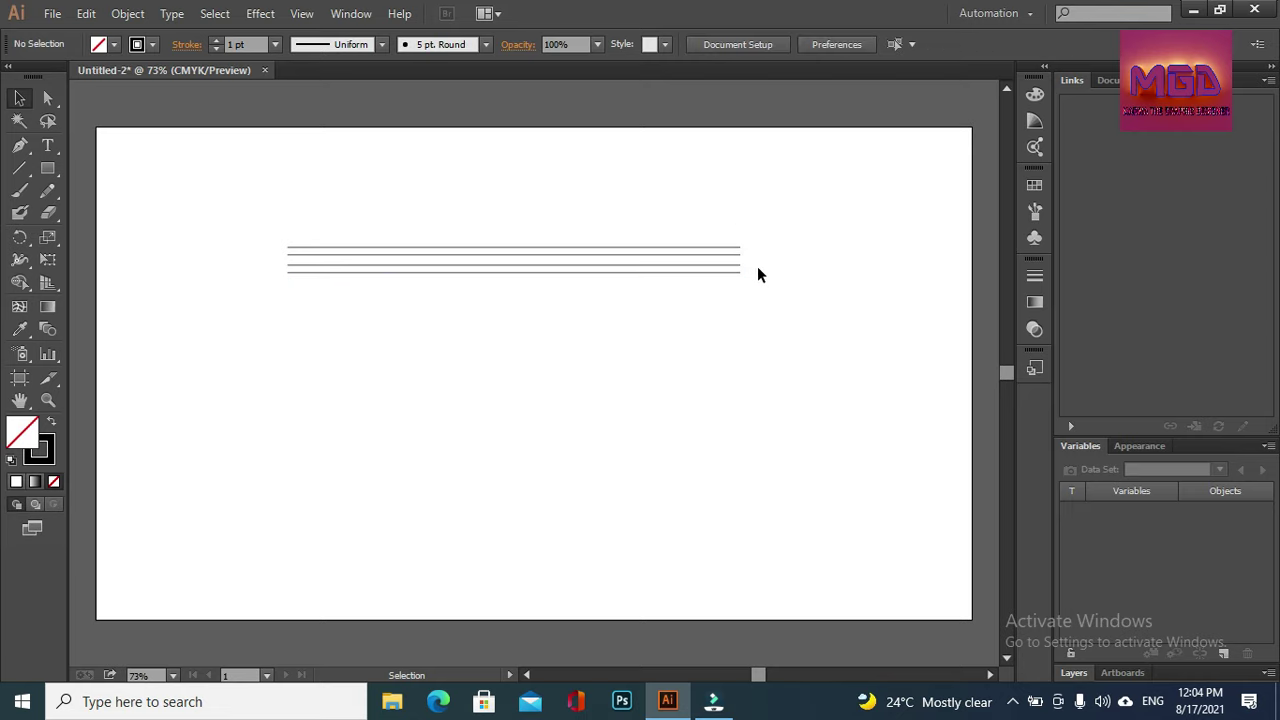
pyautogui.moveTo(758, 266)
pyautogui.mouseDown()
pyautogui.moveTo(725, 280)
pyautogui.moveTo(725, 256)
pyautogui.mouseUp()
pyautogui.press('Up')
pyautogui.press('Up')
pyautogui.press('Up')
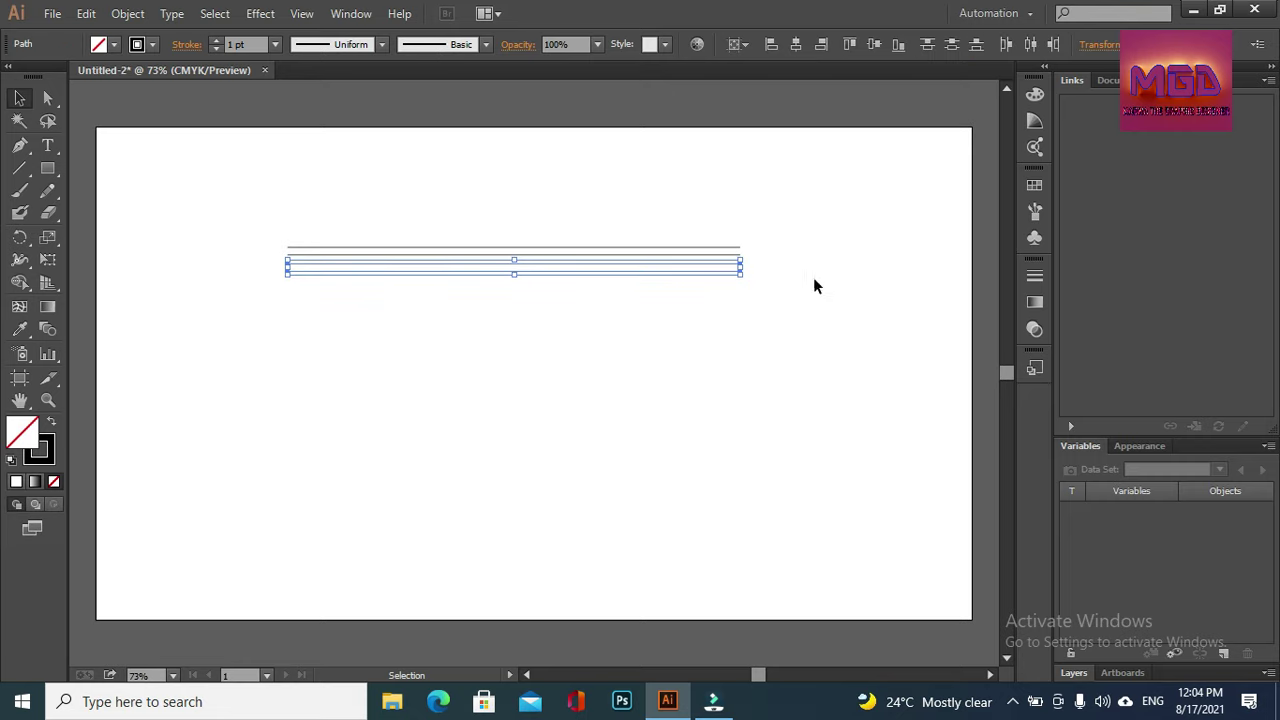
pyautogui.click(816, 294)
# Alt-drag a copy of the lines downward to make a set of eight
pyautogui.moveTo(654, 216)
pyautogui.mouseDown()
pyautogui.moveTo(781, 247)
pyautogui.moveTo(716, 272)
pyautogui.moveTo(728, 288)
pyautogui.mouseUp()
pyautogui.moveTo(756, 232)
pyautogui.mouseDown()
pyautogui.moveTo(603, 366)
pyautogui.moveTo(590, 291)
pyautogui.moveTo(591, 308)
pyautogui.mouseUp()
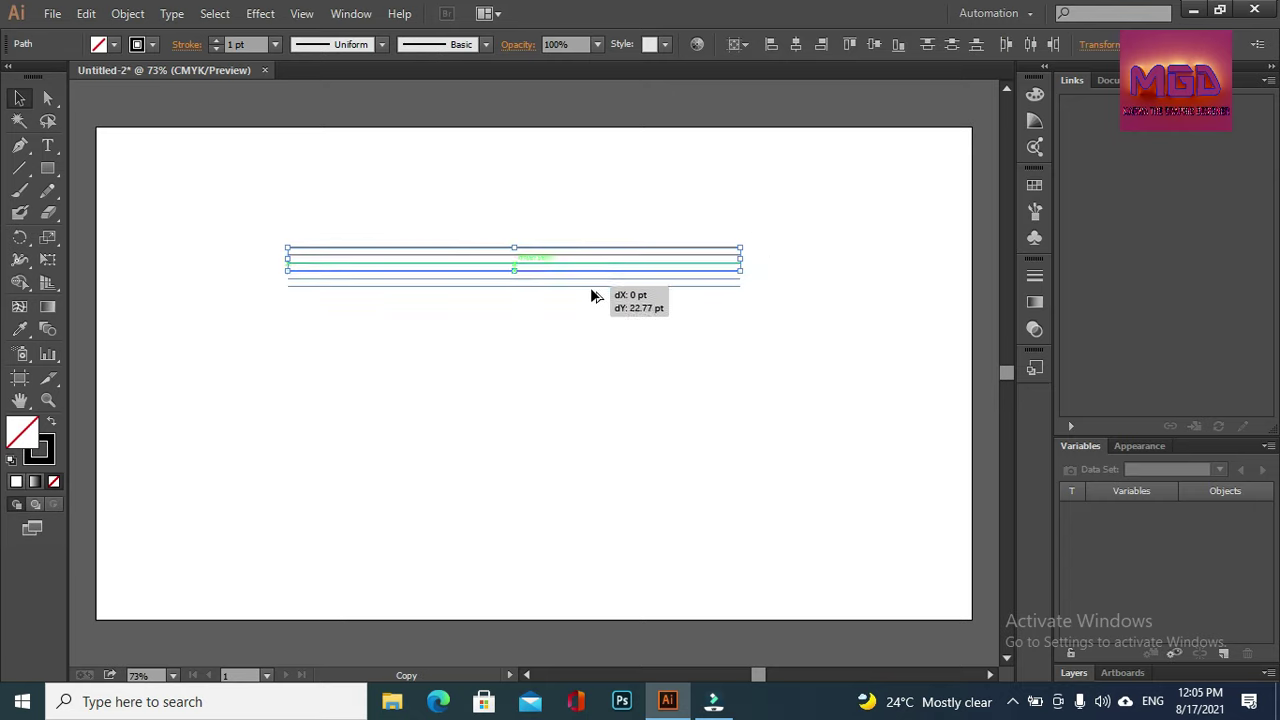
pyautogui.click(770, 220)
pyautogui.moveTo(763, 222); pyautogui.dragTo(672, 367)
pyautogui.moveTo(642, 309); pyautogui.dragTo(643, 368)
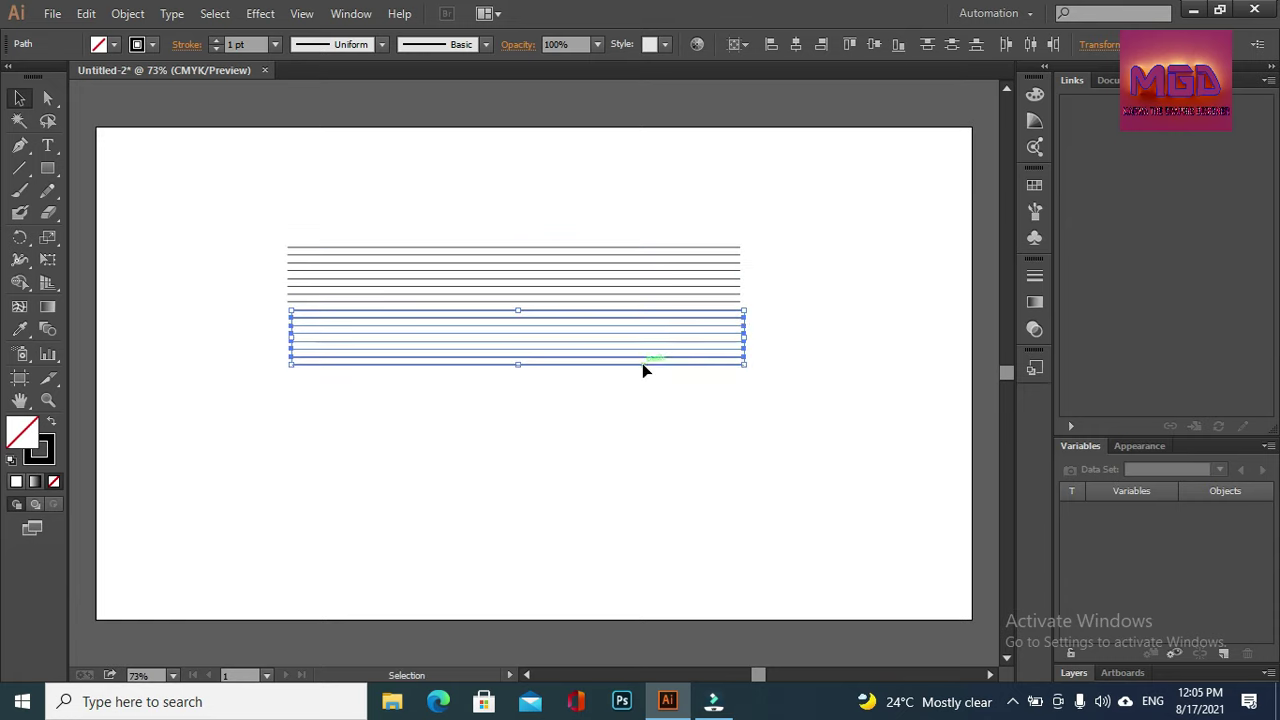
pyautogui.click(774, 274)
# Keep Alt-dragging copies of the lines downward to extend the stack
pyautogui.moveTo(773, 225)
pyautogui.mouseDown()
pyautogui.moveTo(643, 405)
pyautogui.moveTo(643, 425)
pyautogui.mouseUp()
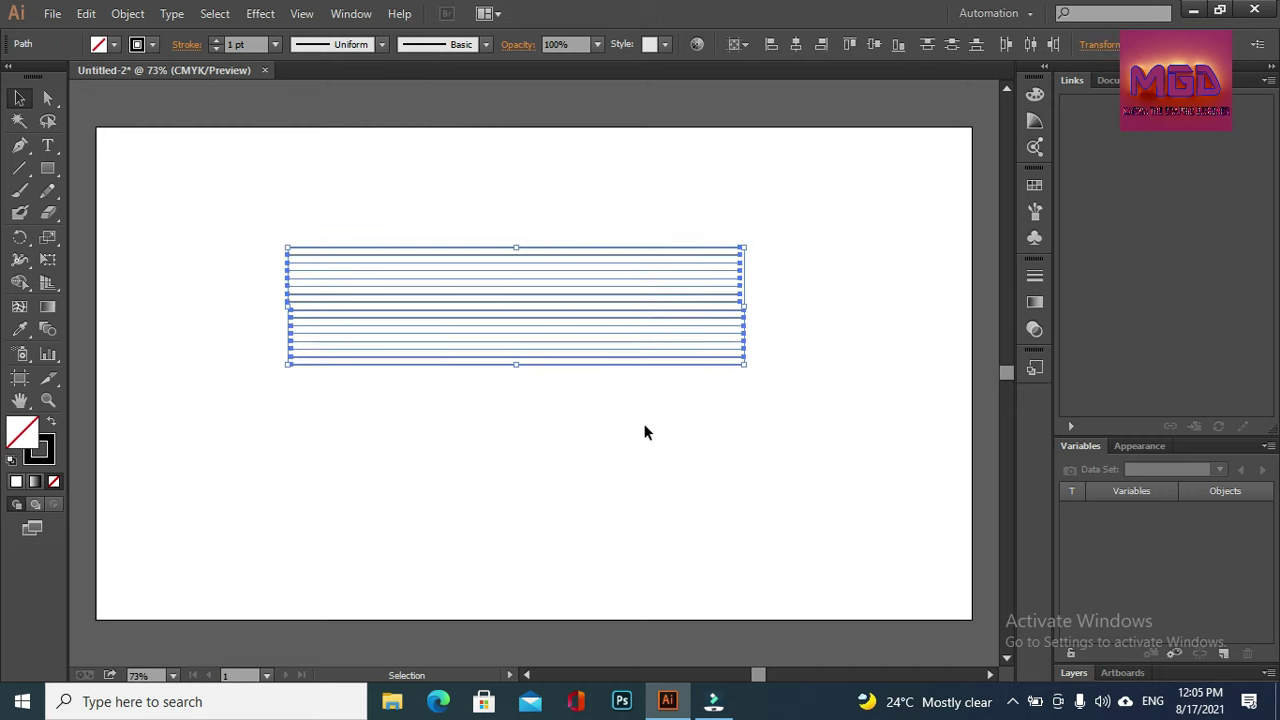
pyautogui.moveTo(637, 369); pyautogui.dragTo(642, 493)
pyautogui.click(803, 298)
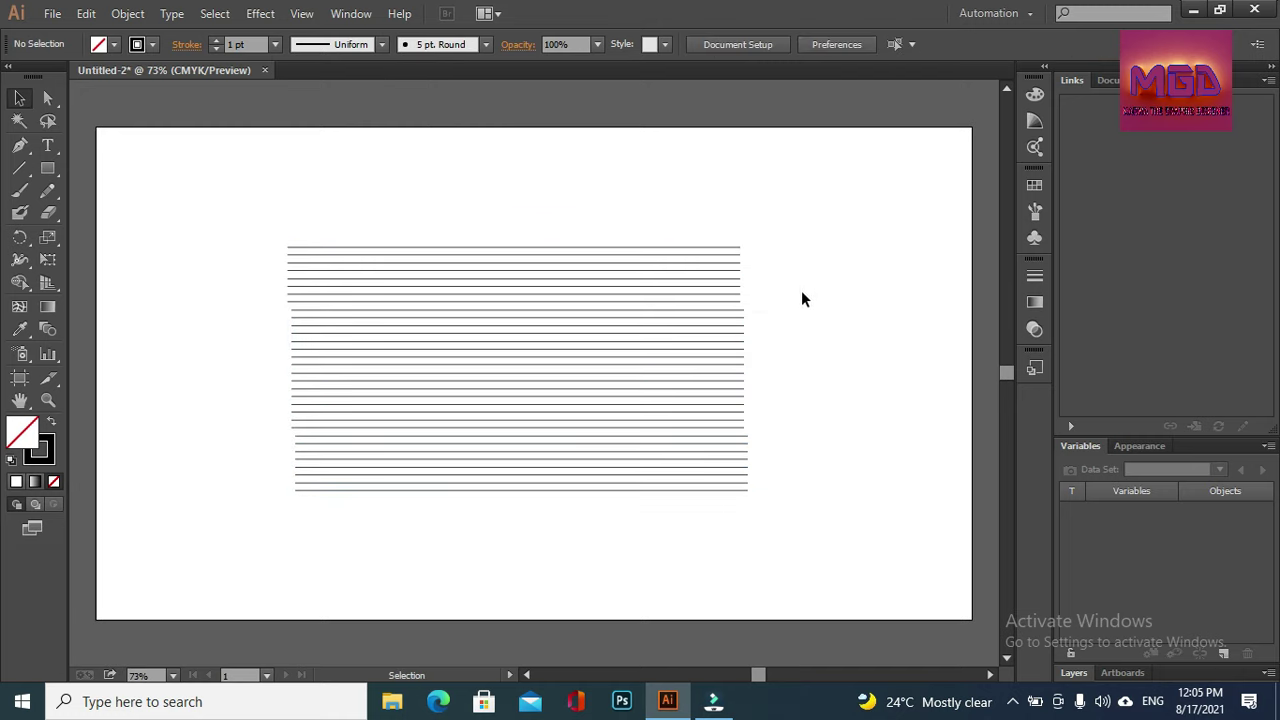
pyautogui.moveTo(811, 427); pyautogui.dragTo(691, 500)
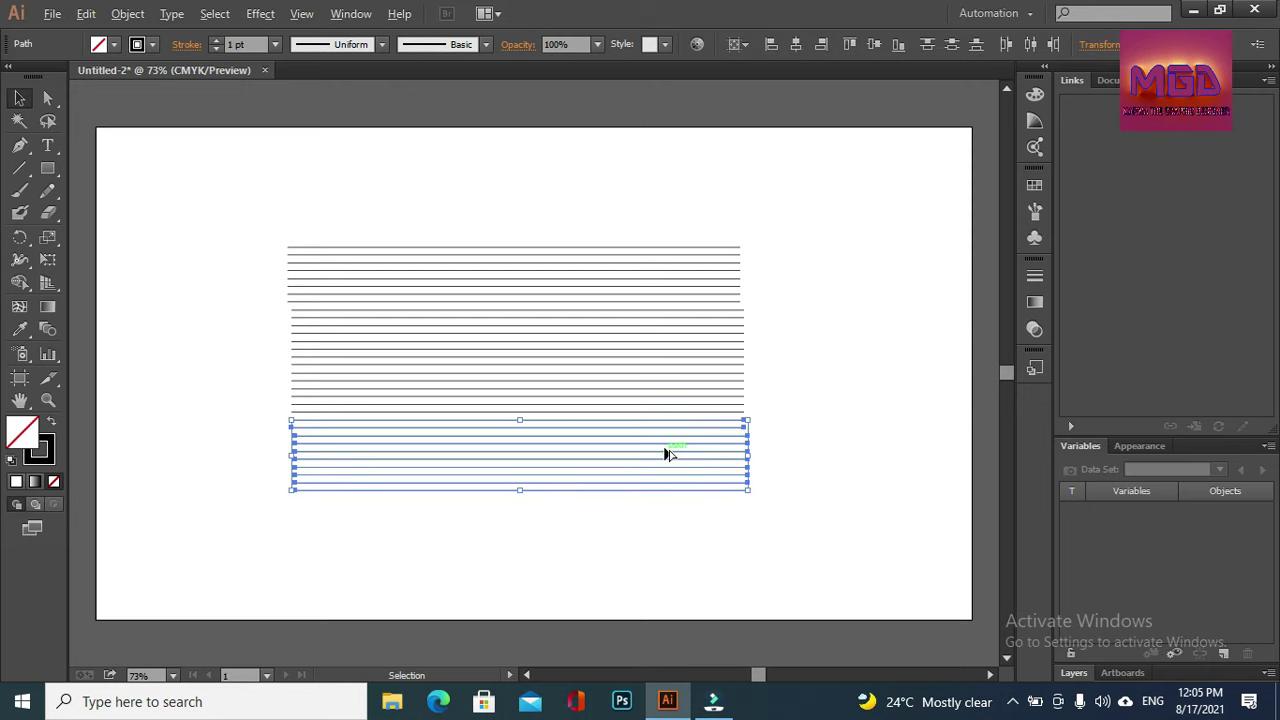
pyautogui.moveTo(665, 448)
pyautogui.mouseDown()
pyautogui.moveTo(640, 598)
pyautogui.moveTo(665, 529)
pyautogui.mouseUp()
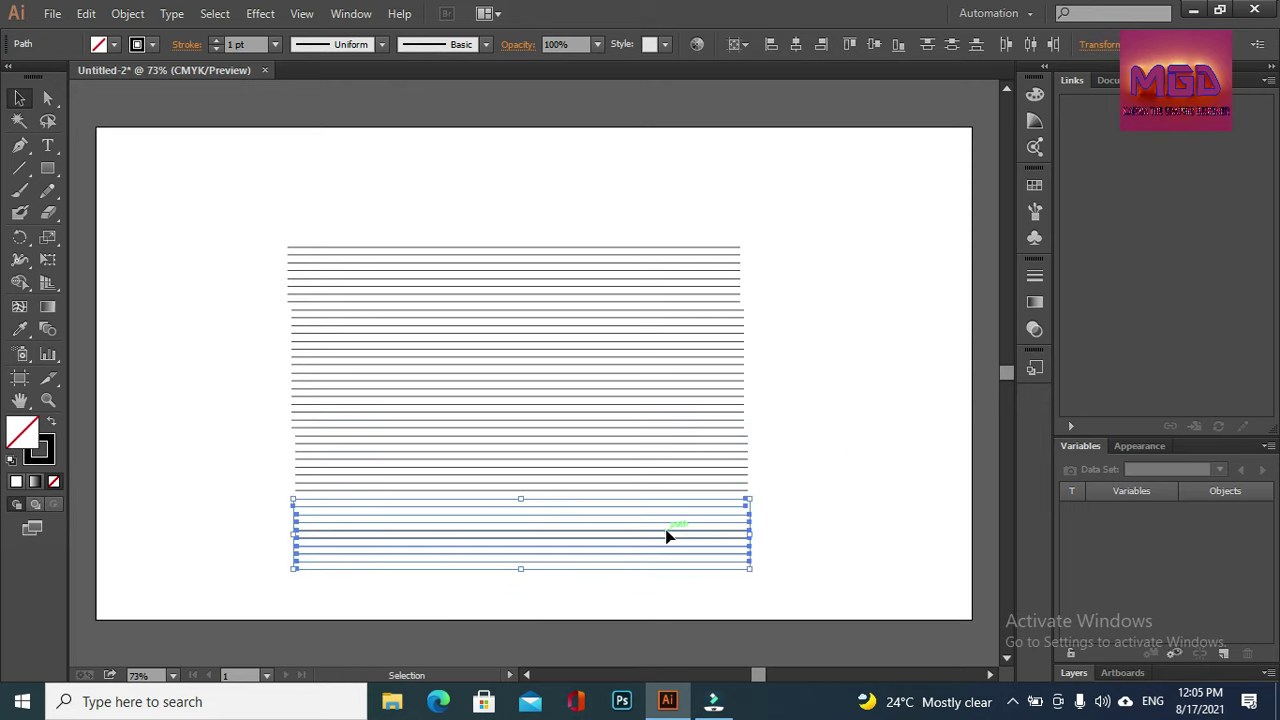
pyautogui.scroll(-2, 461, 155)
pyautogui.moveTo(461, 90); pyautogui.dragTo(771, 533)
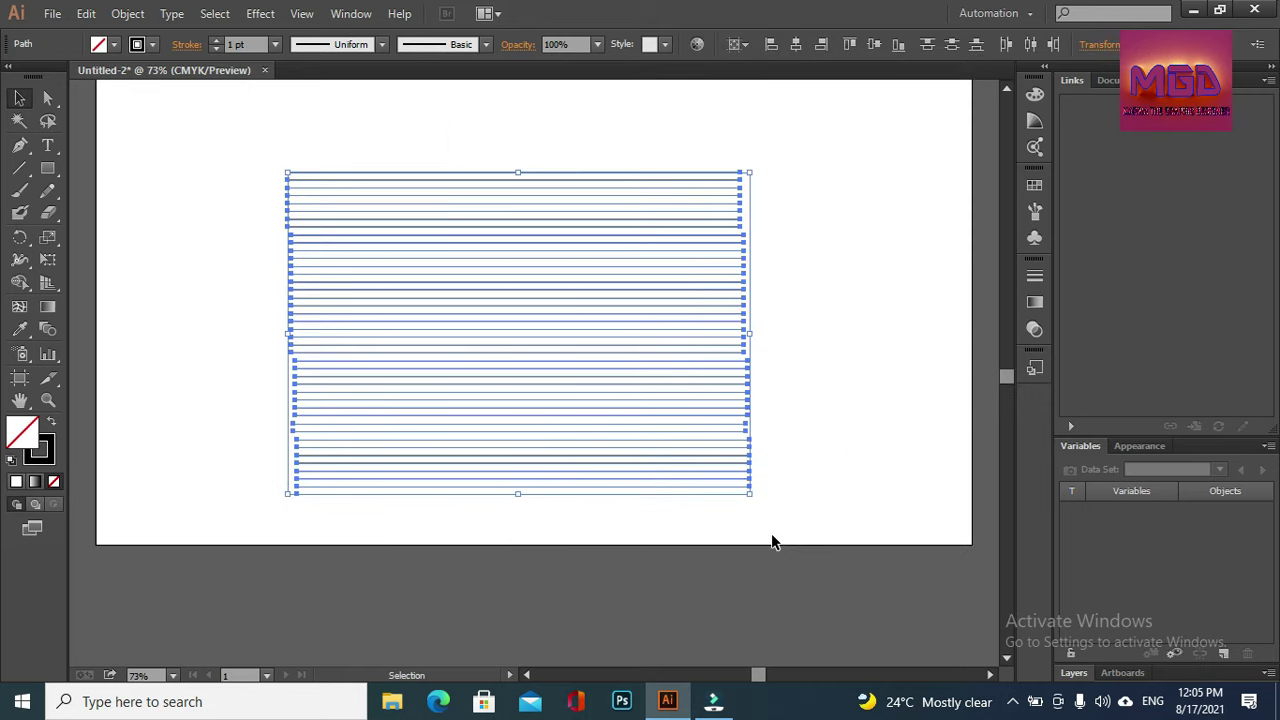
# Group the lines and centre-align them, then ungroup and centre-align them again
pyautogui.rightClick(593, 283)
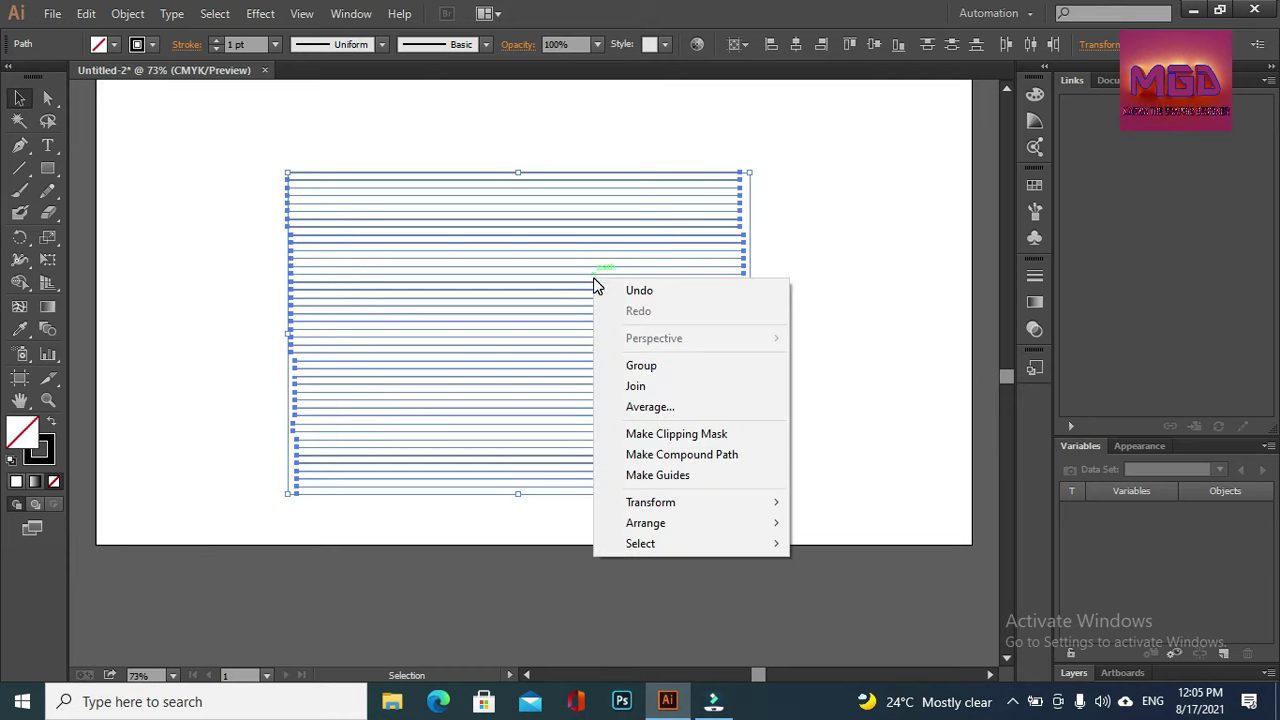
pyautogui.click(654, 366)
pyautogui.click(789, 43)
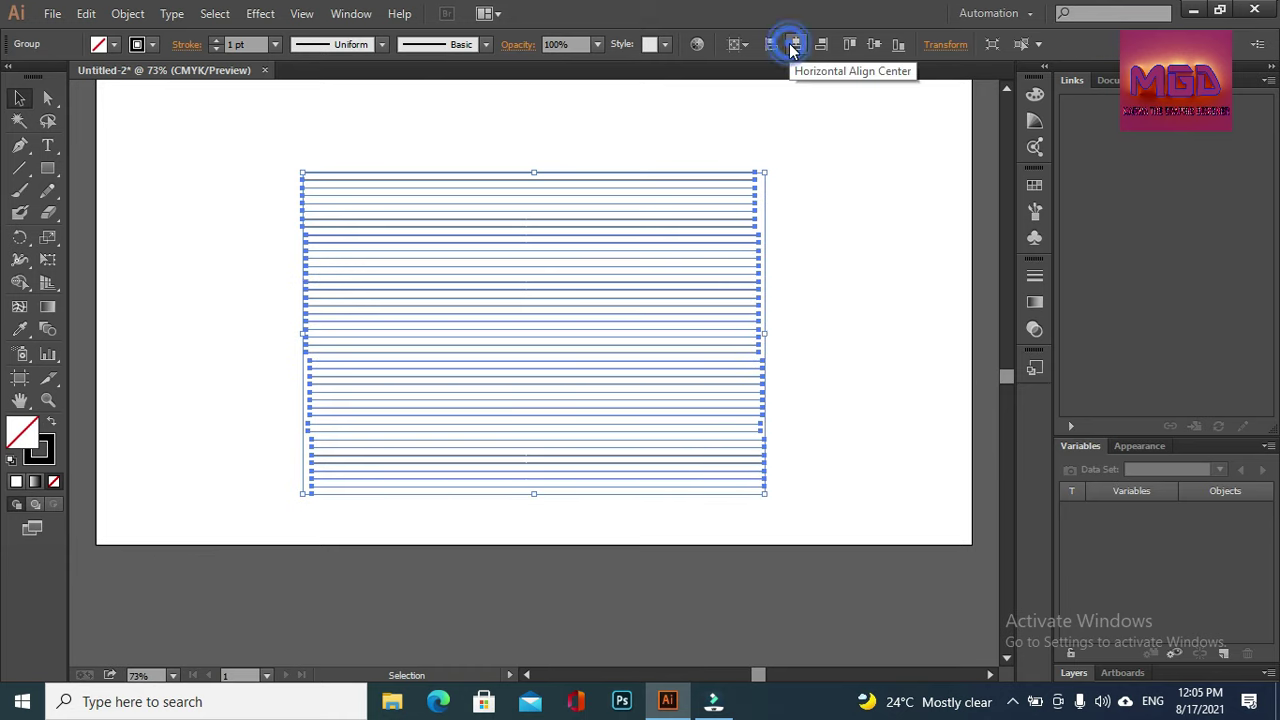
pyautogui.click(864, 42)
pyautogui.click(854, 186)
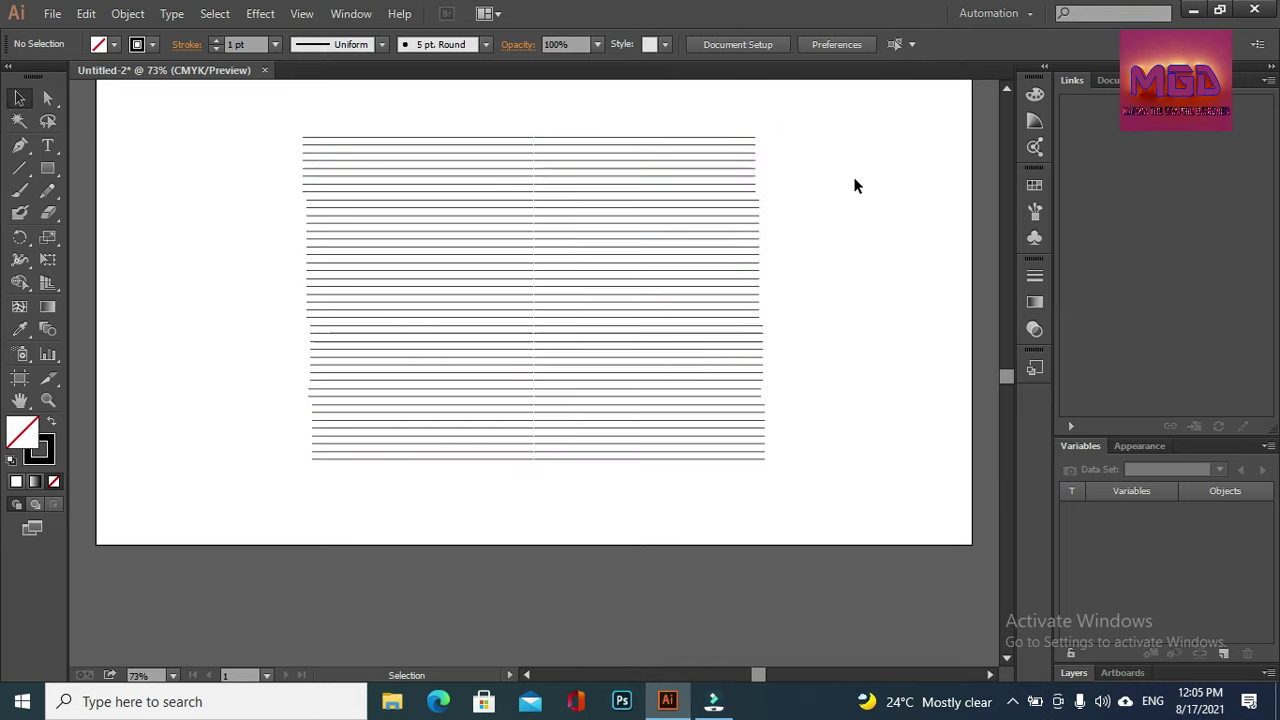
pyautogui.moveTo(777, 120); pyautogui.dragTo(589, 517)
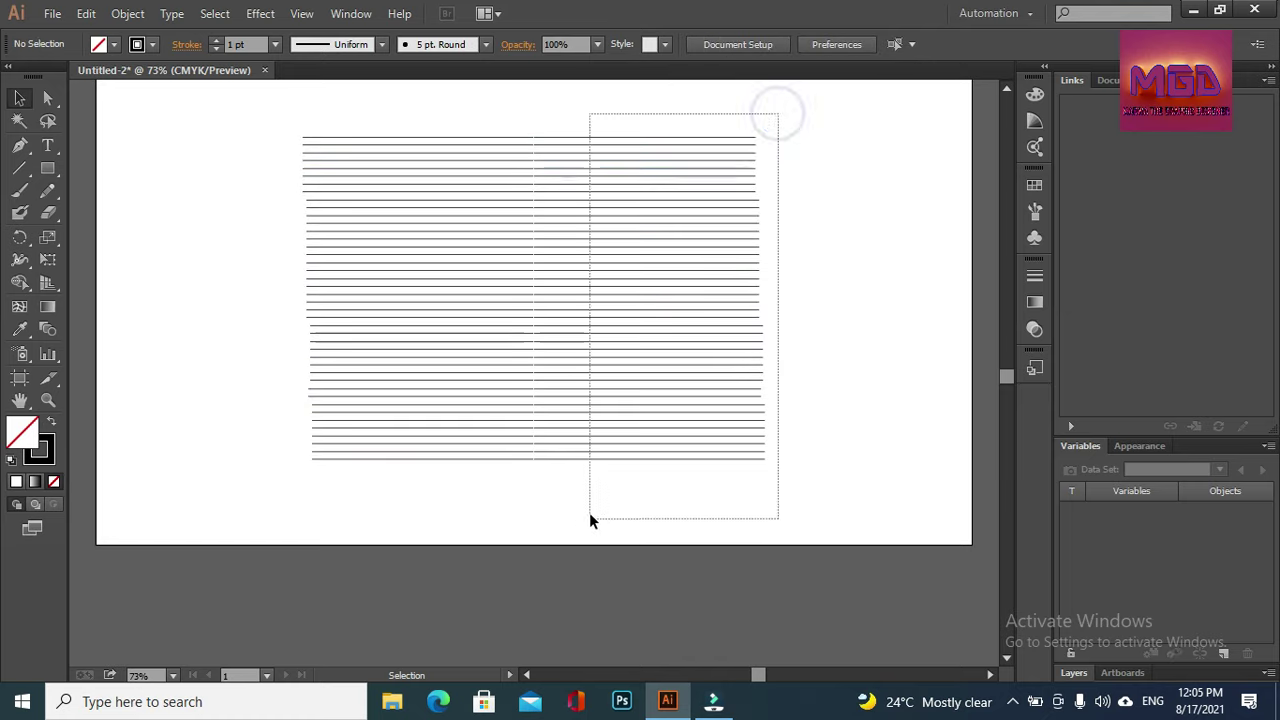
pyautogui.rightClick(582, 342)
pyautogui.click(676, 451)
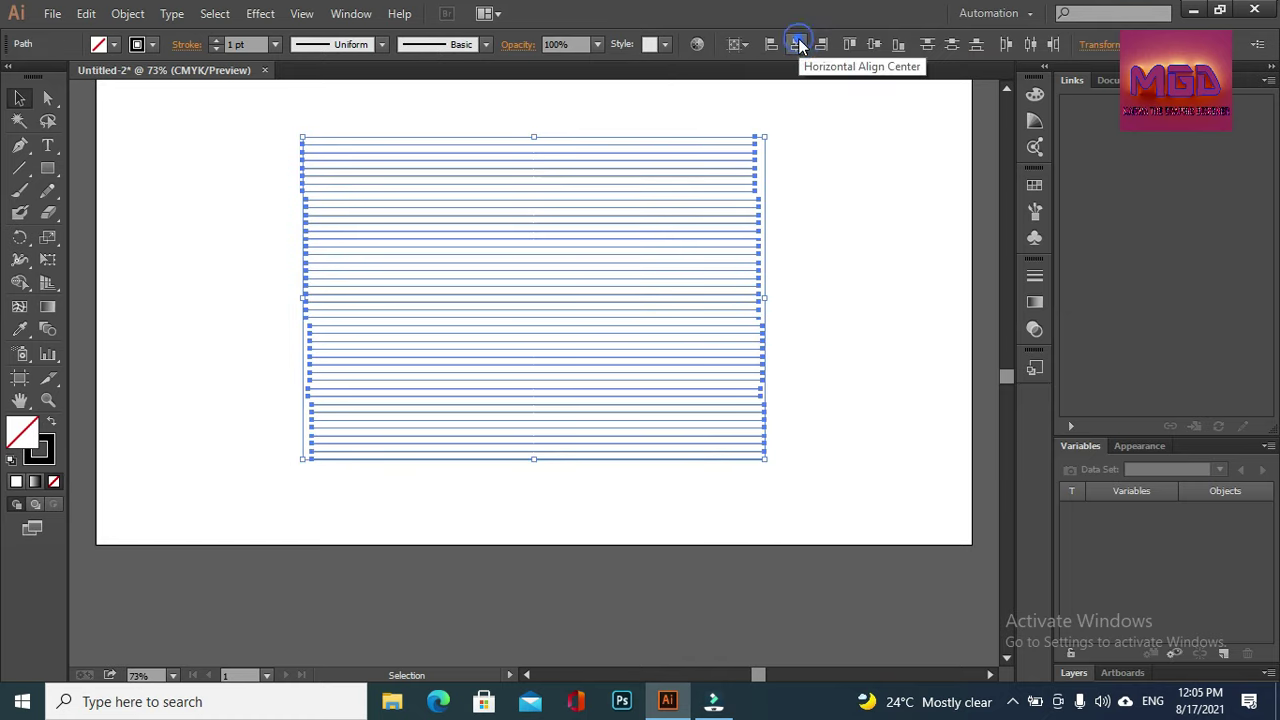
pyautogui.click(796, 44)
pyautogui.click(868, 168)
# Regroup all lines, stretch the block wider, and centre it horizontally on the artboard
pyautogui.scroll(2, 1004, 375)
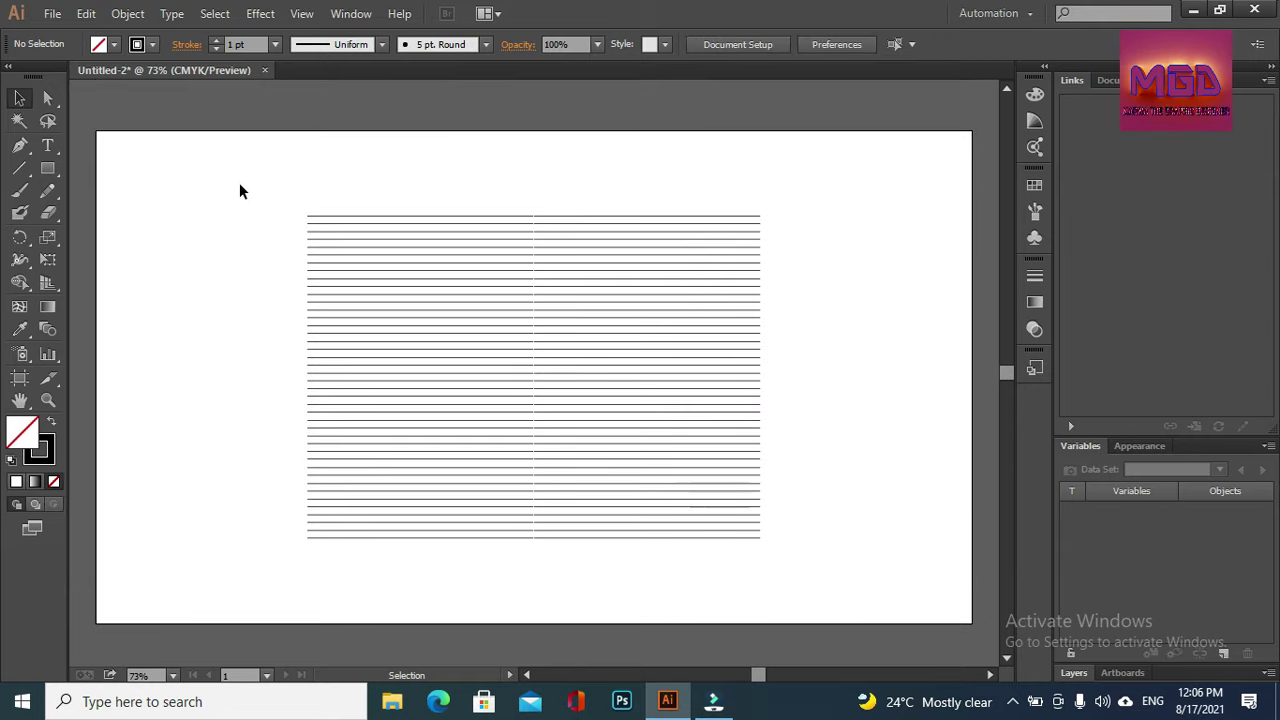
pyautogui.moveTo(239, 182); pyautogui.dragTo(664, 566)
pyautogui.rightClick(612, 448)
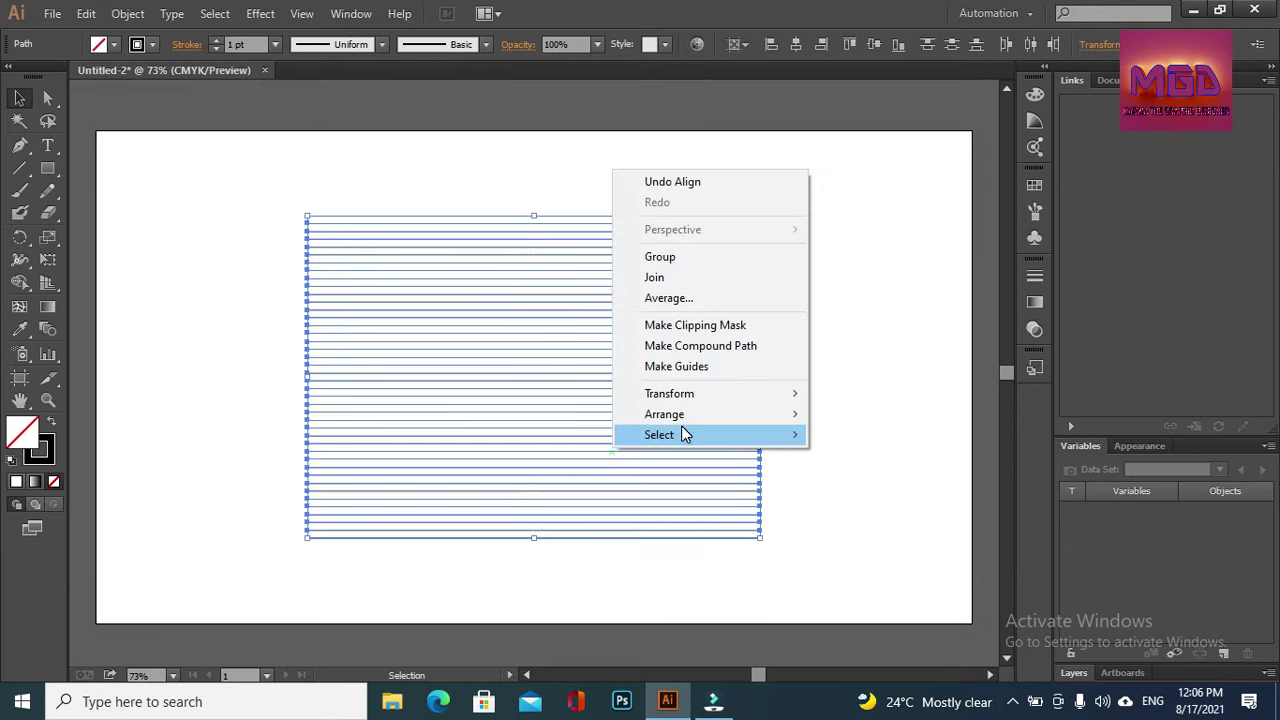
pyautogui.click(678, 258)
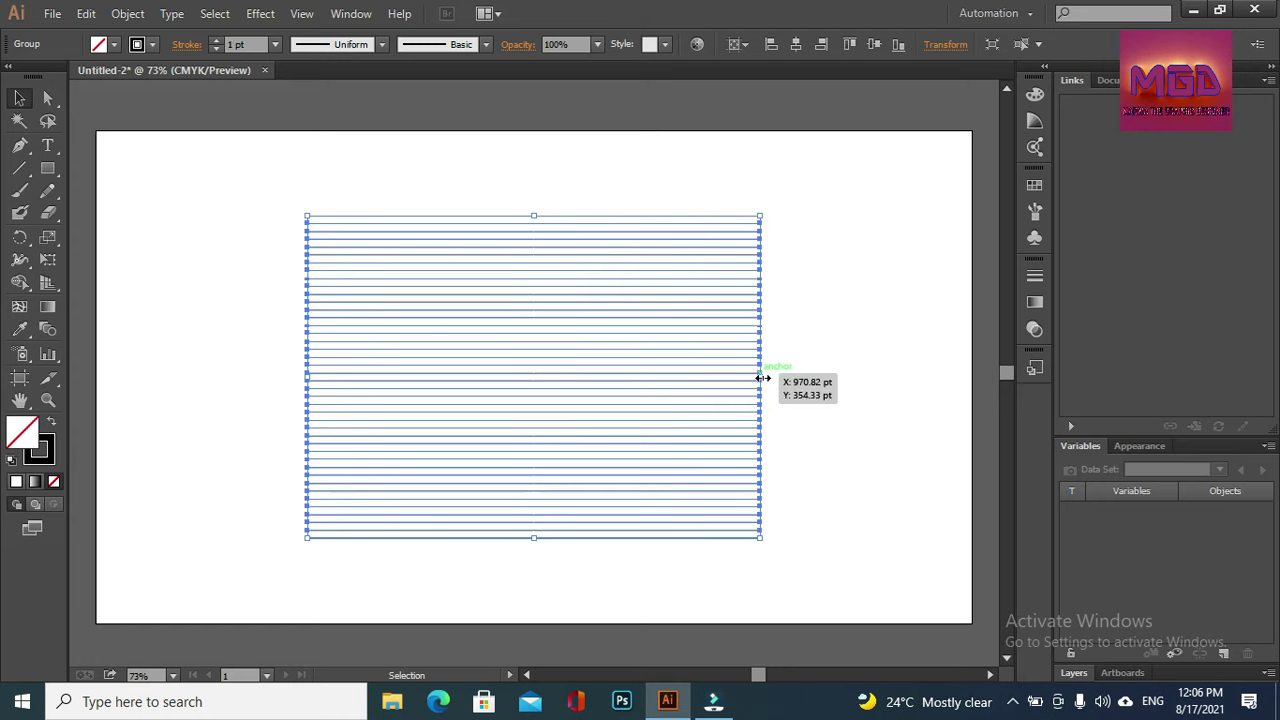
pyautogui.moveTo(759, 377); pyautogui.dragTo(864, 377)
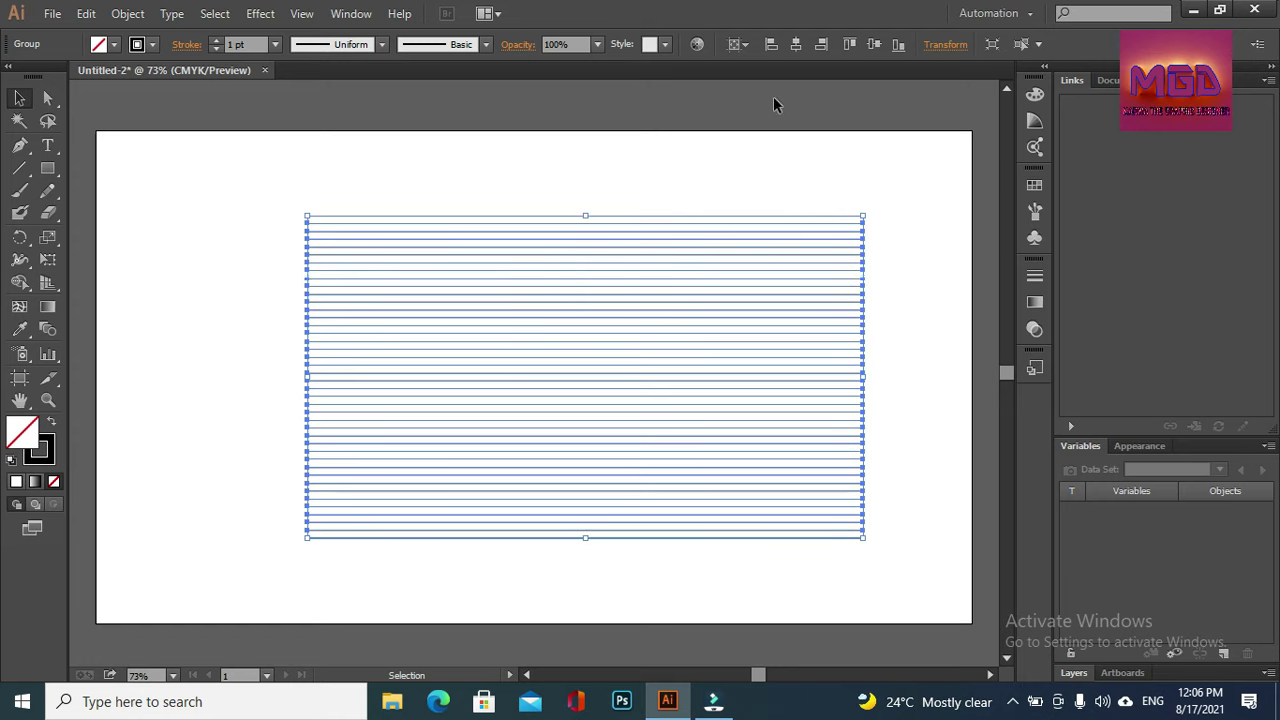
pyautogui.click(792, 54)
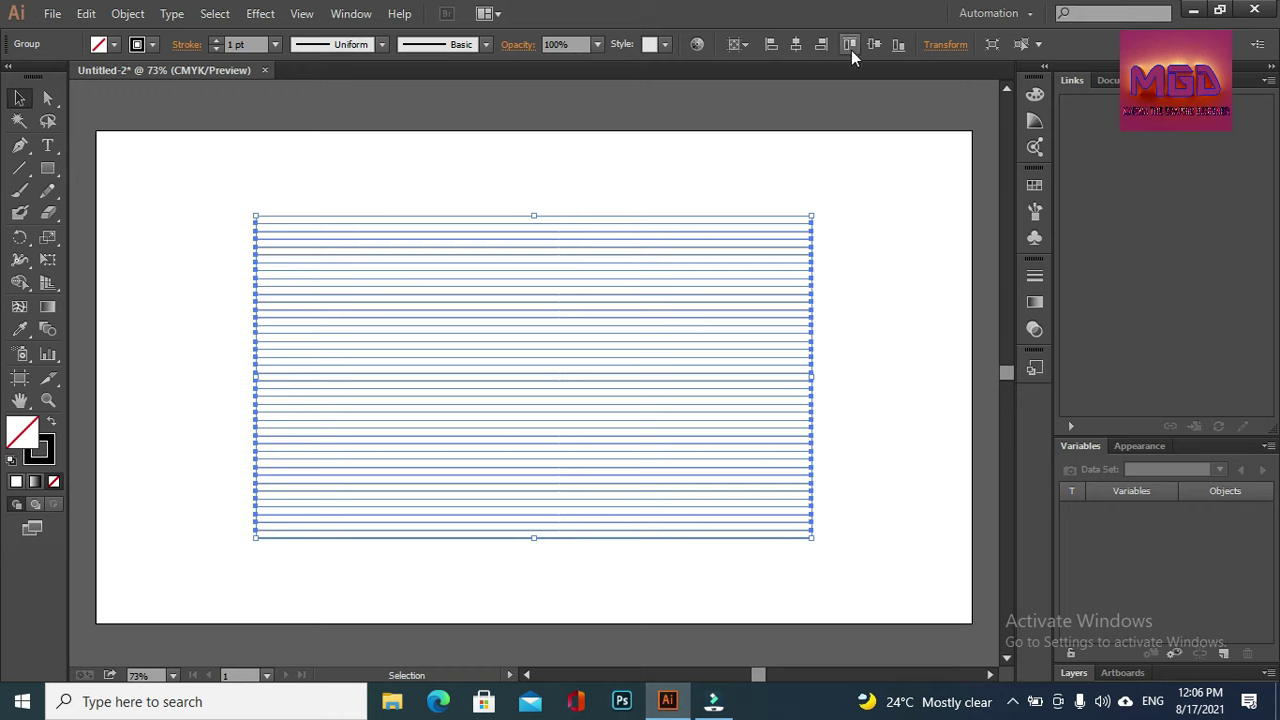
# Apply Envelope Distort Make with Mesh using 4 rows and 7 columns
pyautogui.click(127, 14)
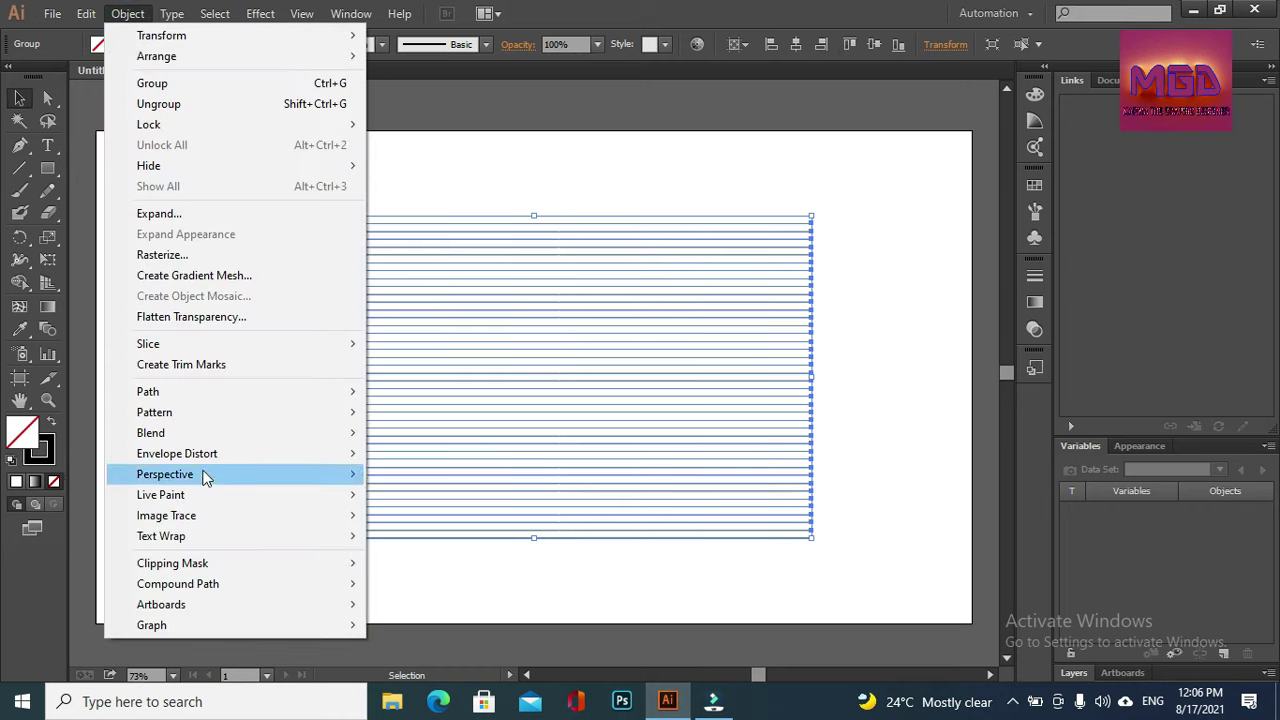
pyautogui.click(436, 474)
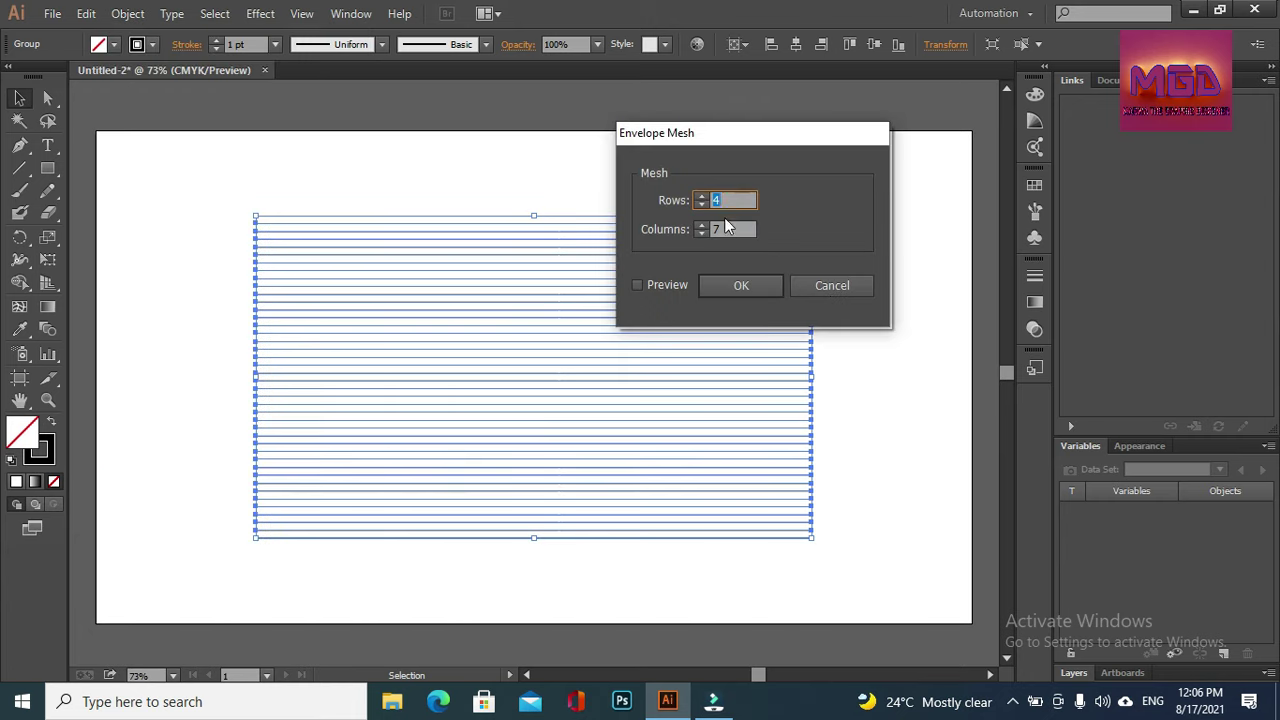
pyautogui.click(659, 285)
pyautogui.click(739, 292)
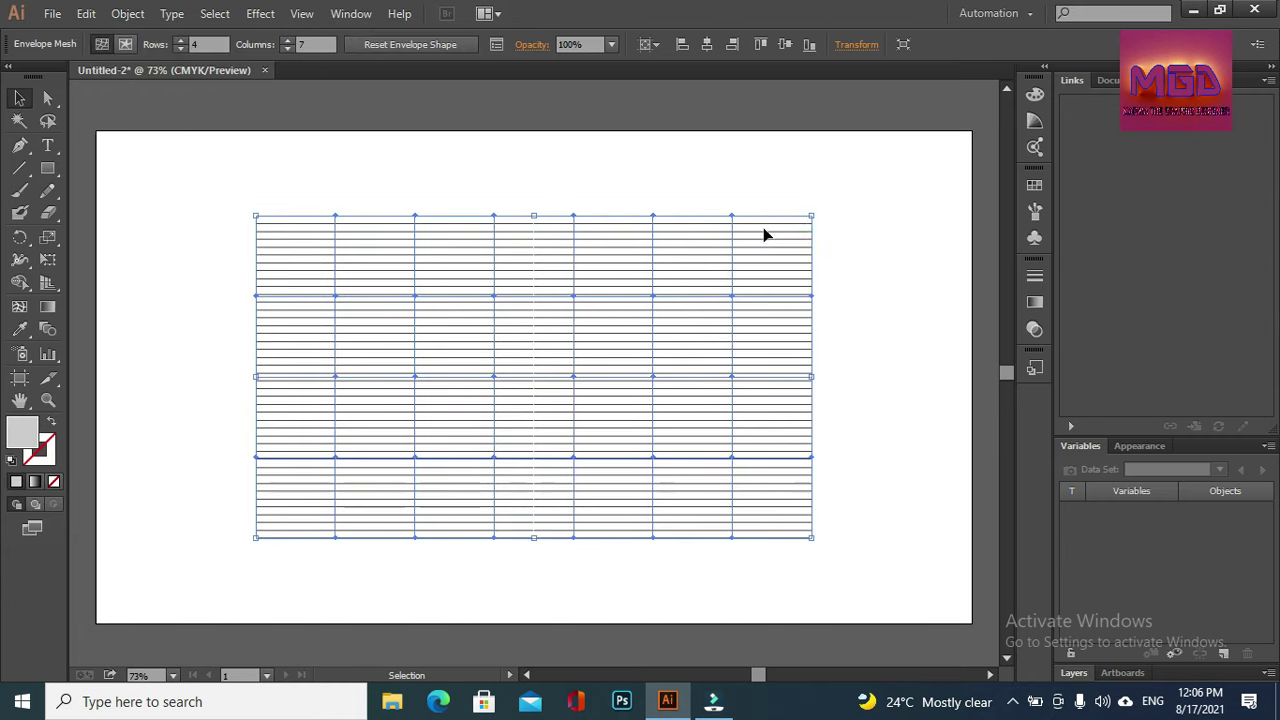
# Lift the right mesh edge, drop the next column and raise the third into waves
pyautogui.press('a')
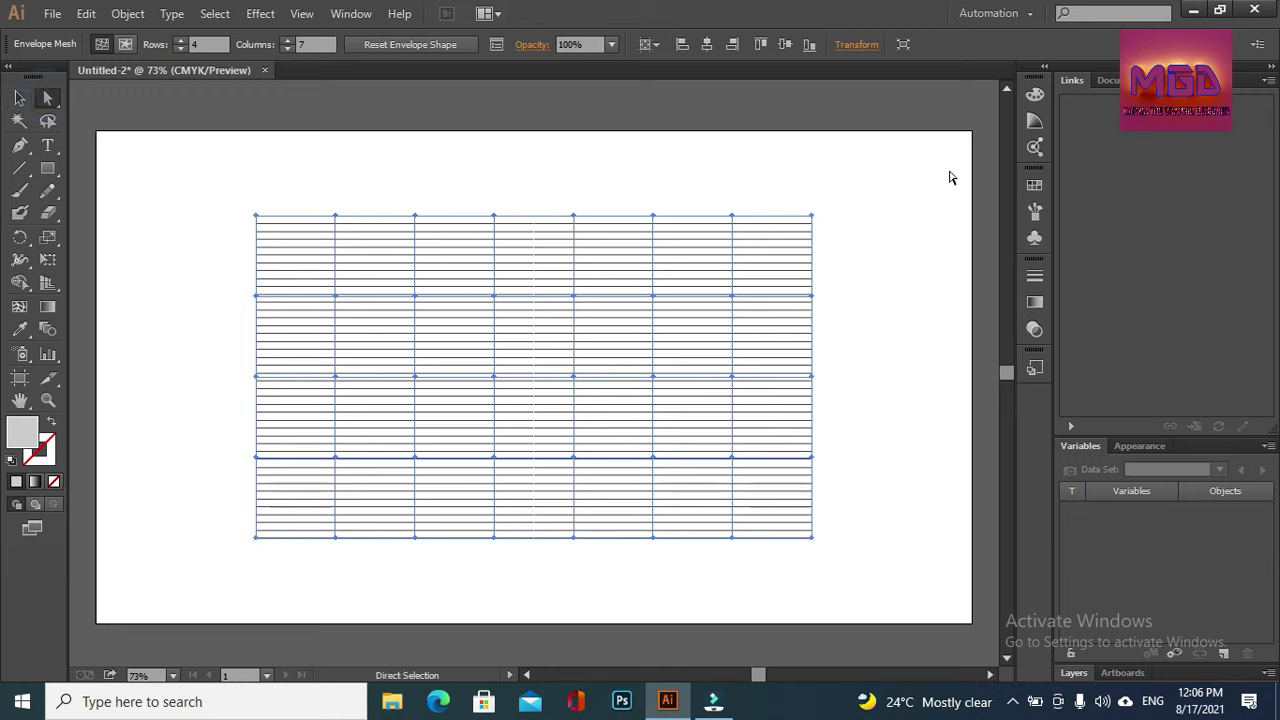
pyautogui.moveTo(771, 183); pyautogui.dragTo(883, 608)
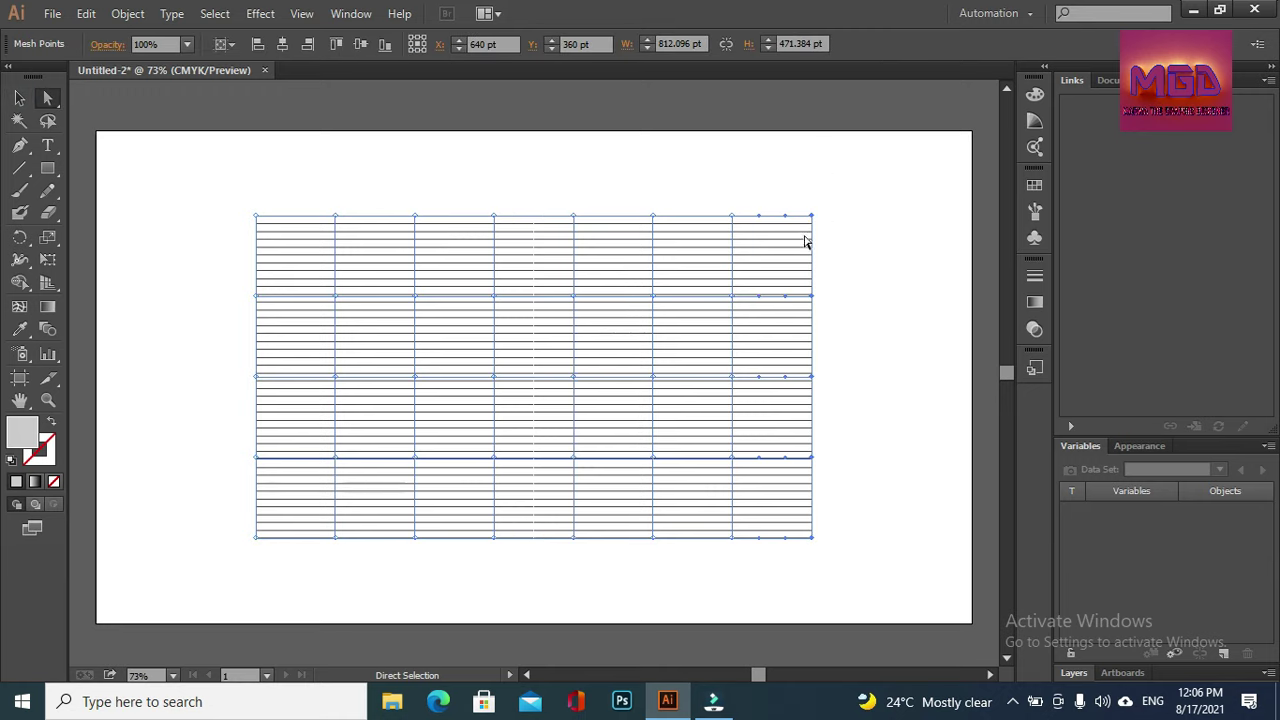
pyautogui.moveTo(811, 215); pyautogui.dragTo(822, 206)
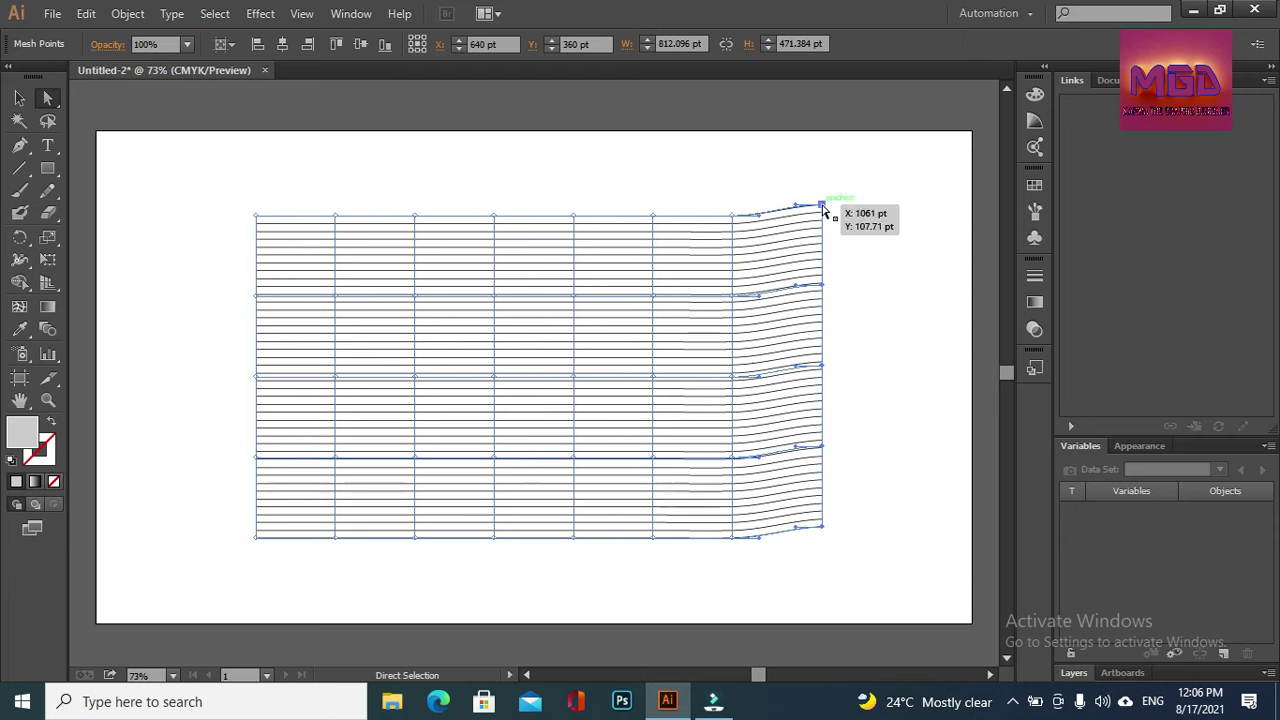
pyautogui.moveTo(696, 186); pyautogui.dragTo(769, 571)
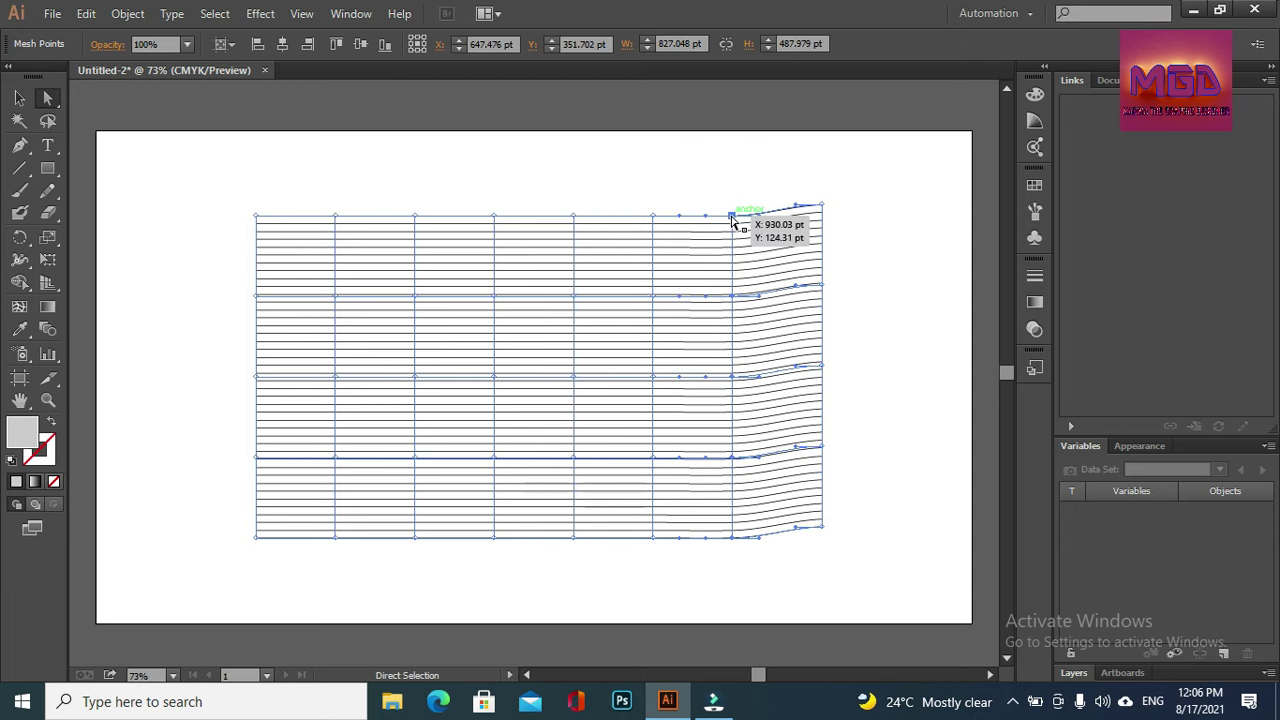
pyautogui.moveTo(732, 217); pyautogui.dragTo(733, 235)
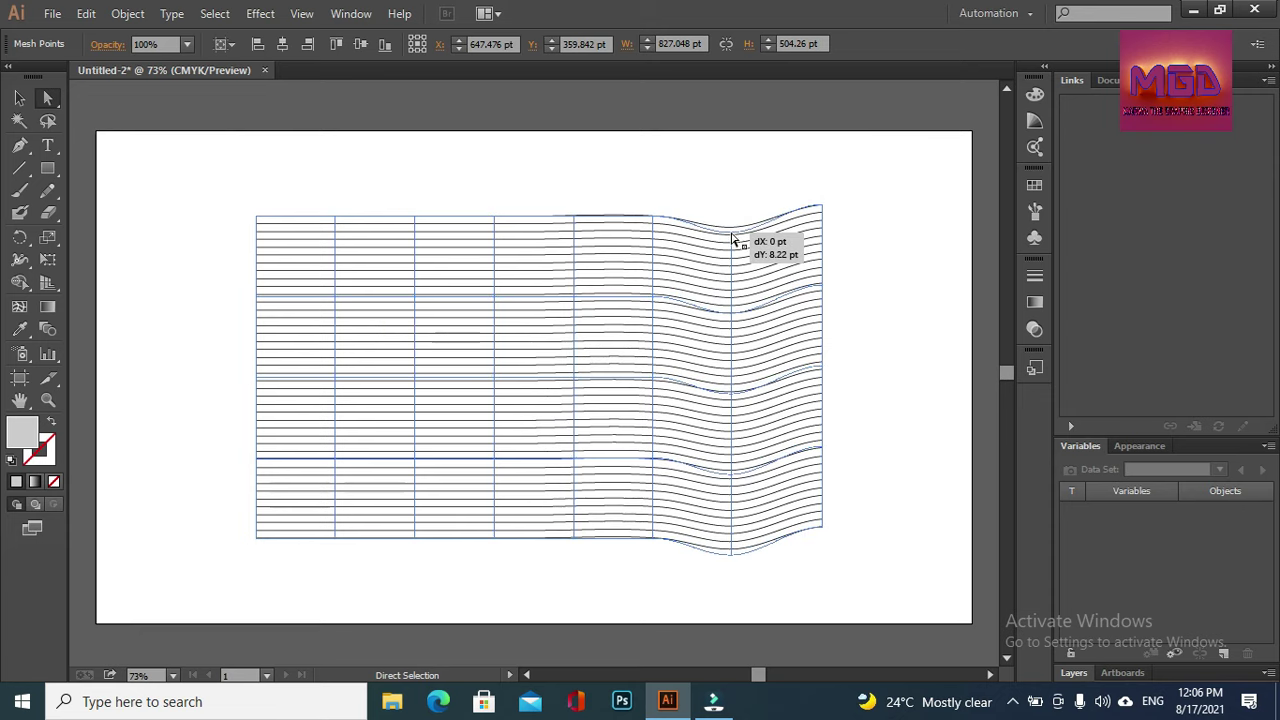
pyautogui.moveTo(600, 172); pyautogui.dragTo(689, 571)
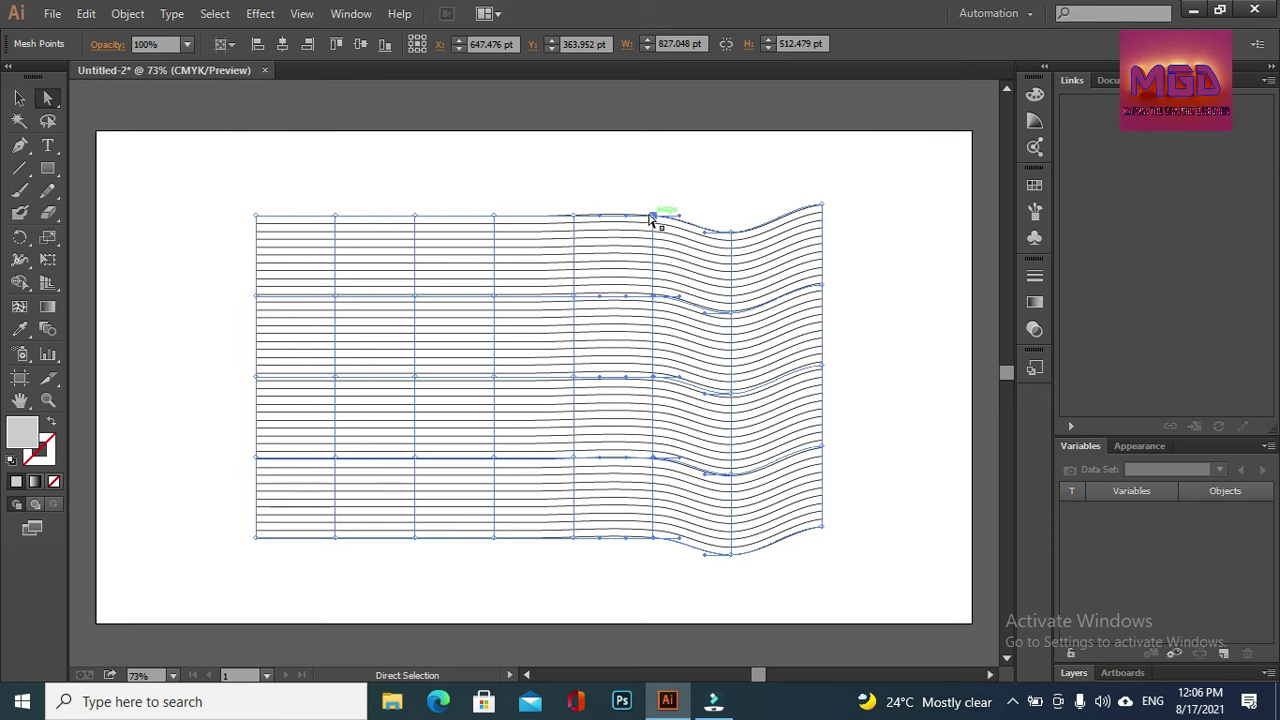
pyautogui.moveTo(652, 219); pyautogui.dragTo(653, 203)
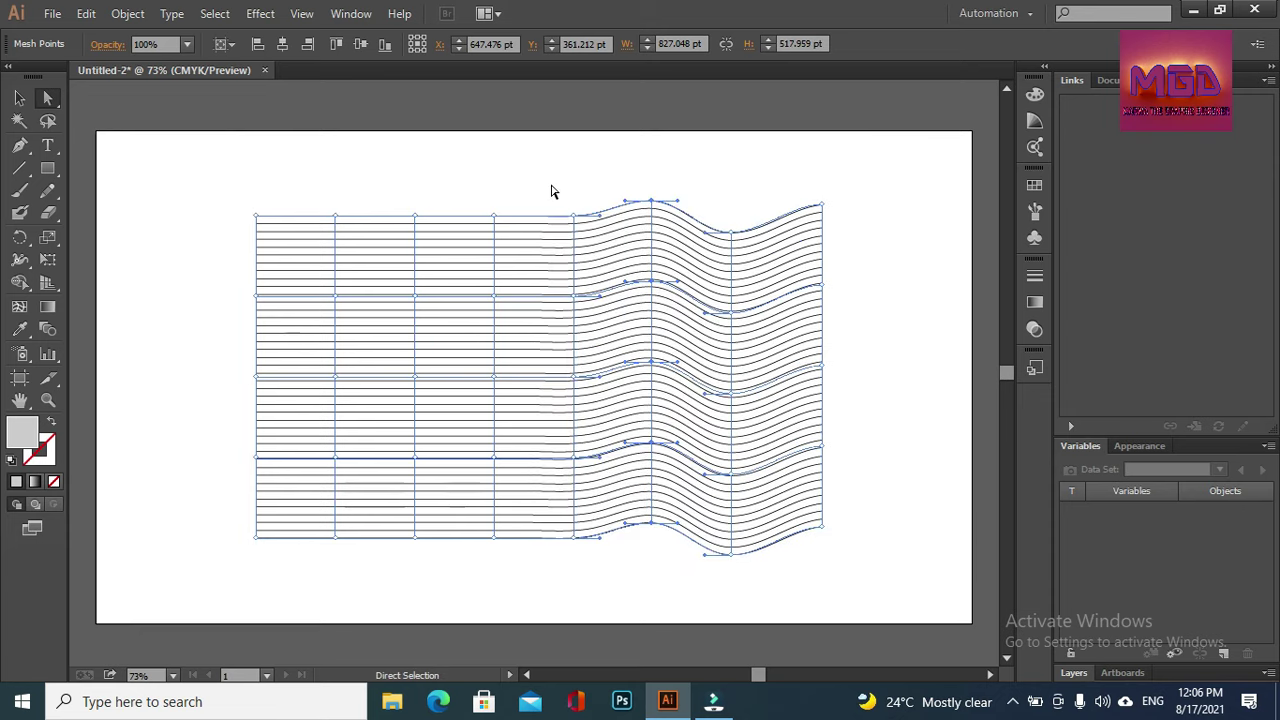
# Raise and lower the remaining mesh columns leftward, ending with a trough at the left edge
pyautogui.moveTo(540, 186)
pyautogui.mouseDown()
pyautogui.moveTo(603, 557)
pyautogui.moveTo(575, 564)
pyautogui.mouseUp()
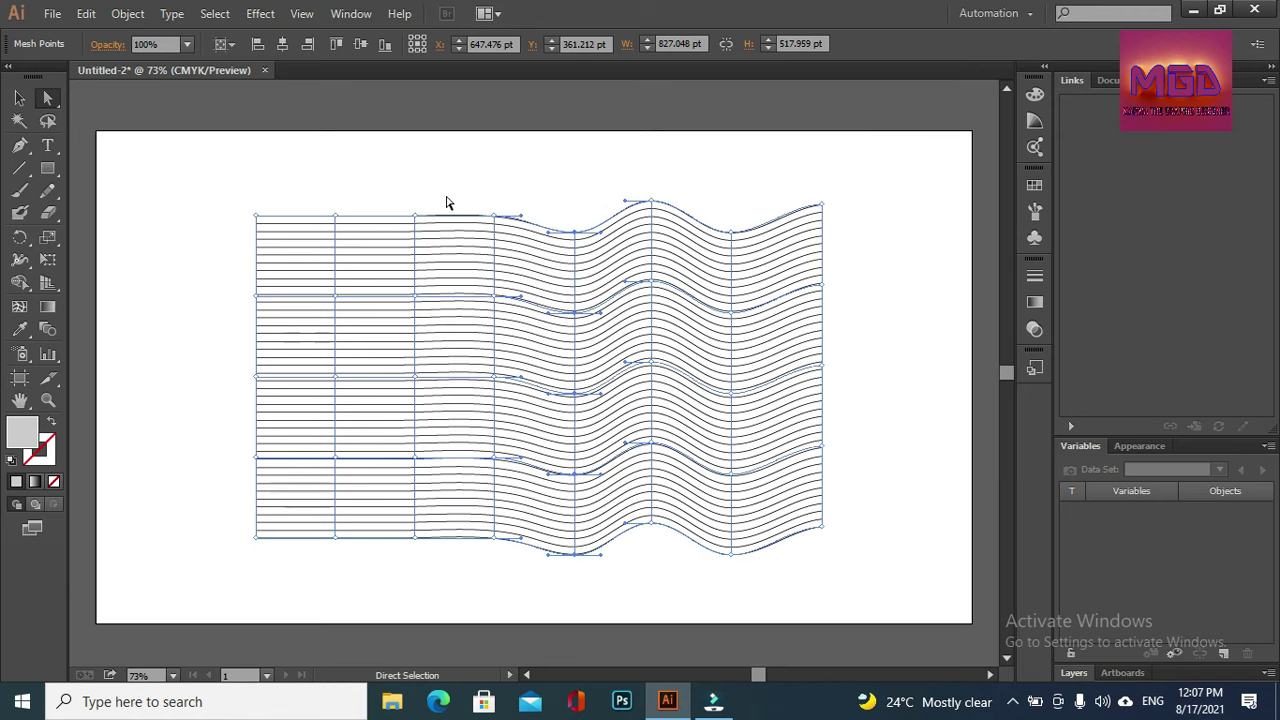
pyautogui.moveTo(452, 192); pyautogui.dragTo(520, 600)
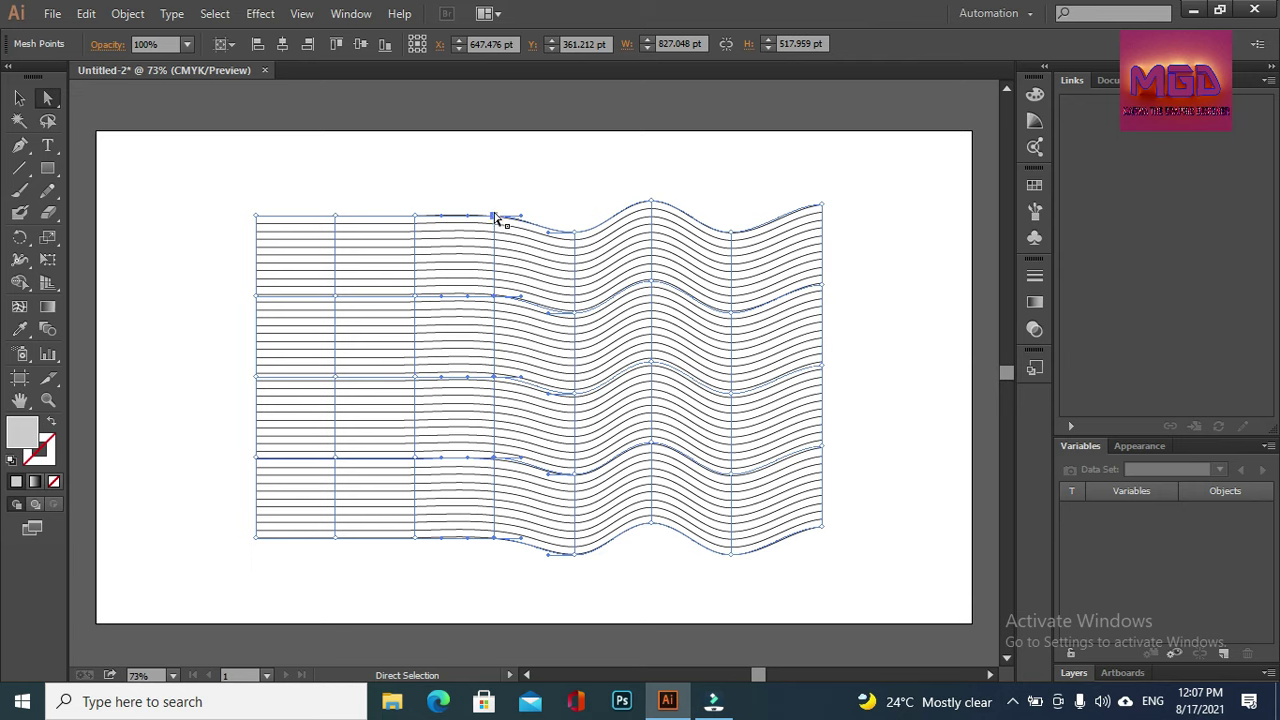
pyautogui.moveTo(495, 215); pyautogui.dragTo(495, 201)
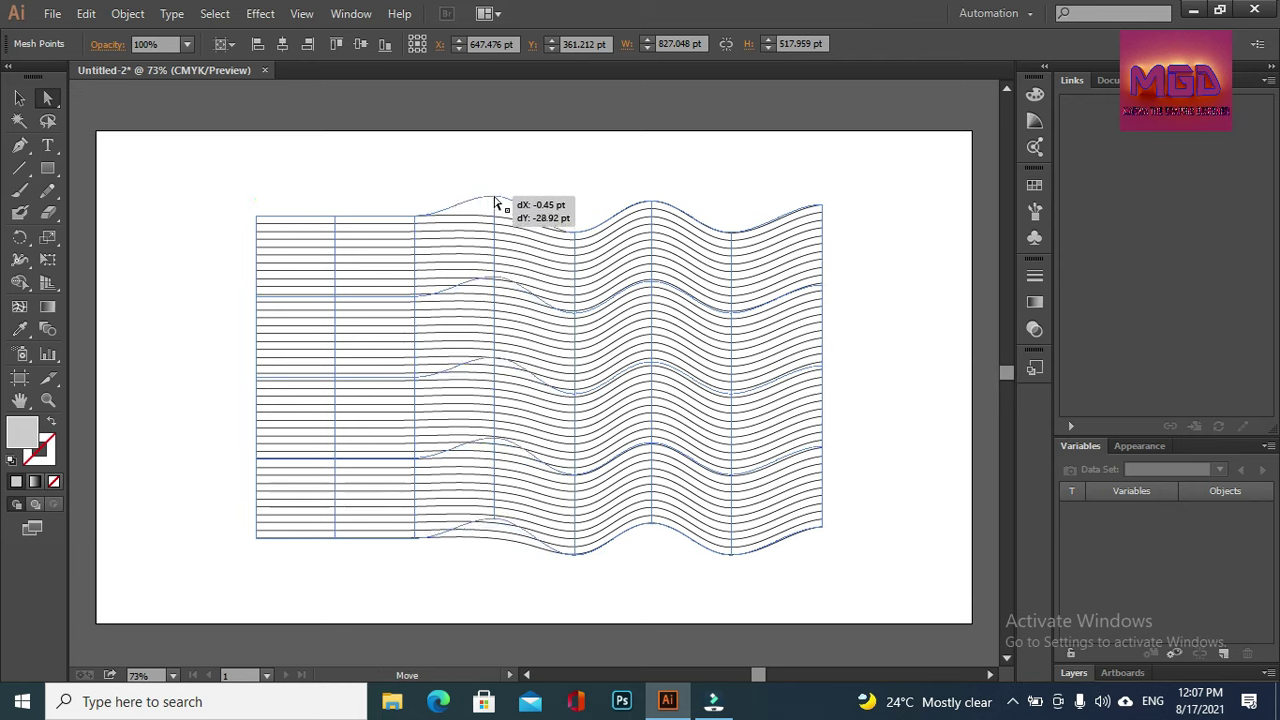
pyautogui.moveTo(386, 190)
pyautogui.mouseDown()
pyautogui.moveTo(438, 570)
pyautogui.moveTo(414, 553)
pyautogui.mouseUp()
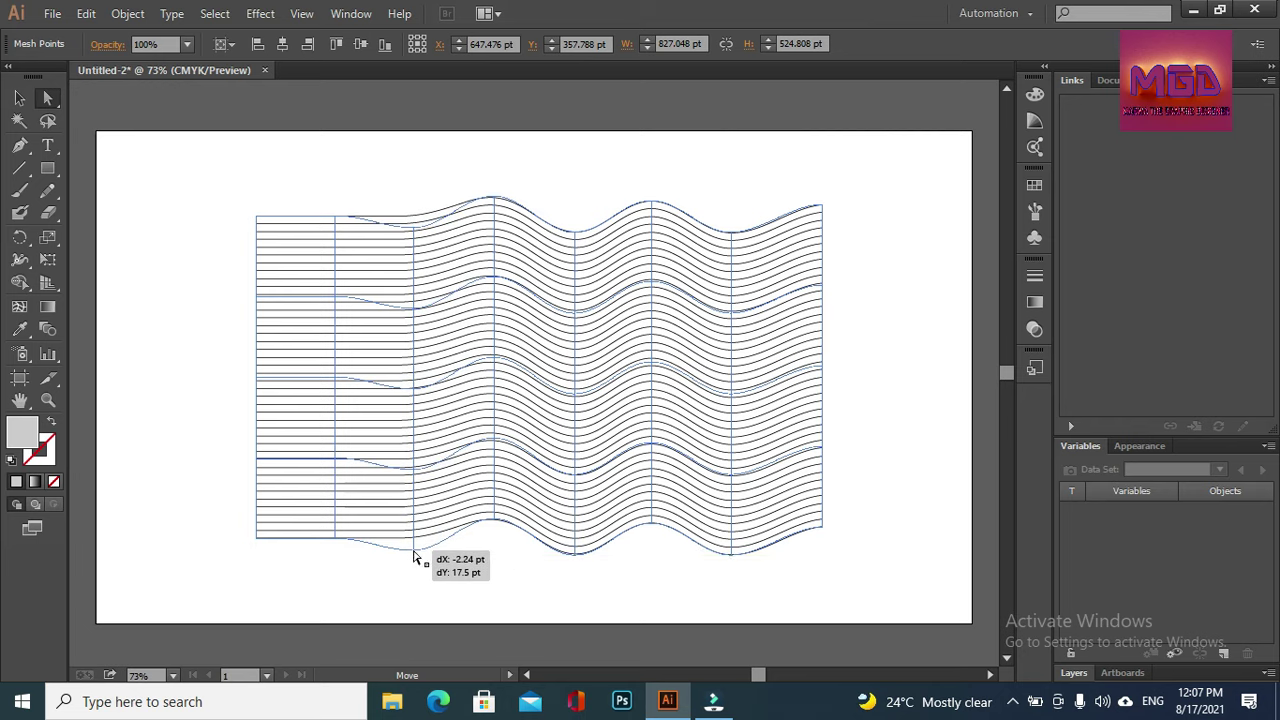
pyautogui.moveTo(306, 194); pyautogui.dragTo(360, 575)
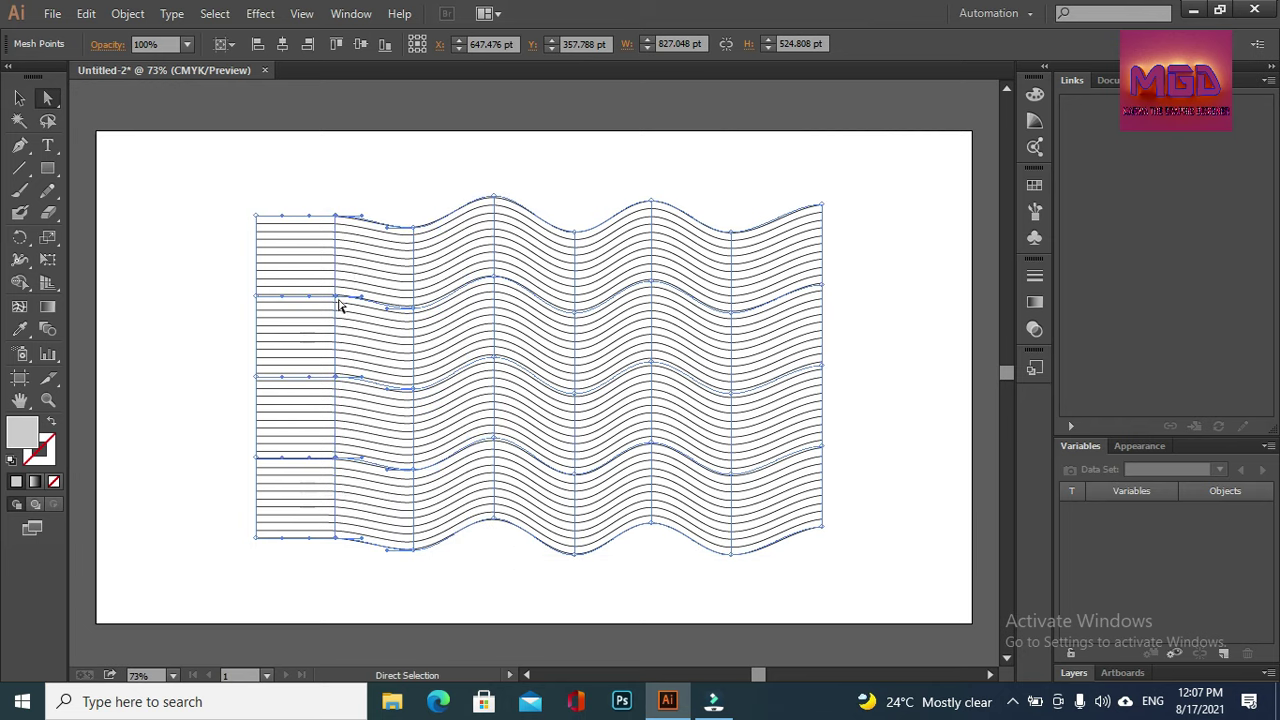
pyautogui.moveTo(336, 229); pyautogui.dragTo(336, 198)
pyautogui.moveTo(240, 198); pyautogui.dragTo(264, 608)
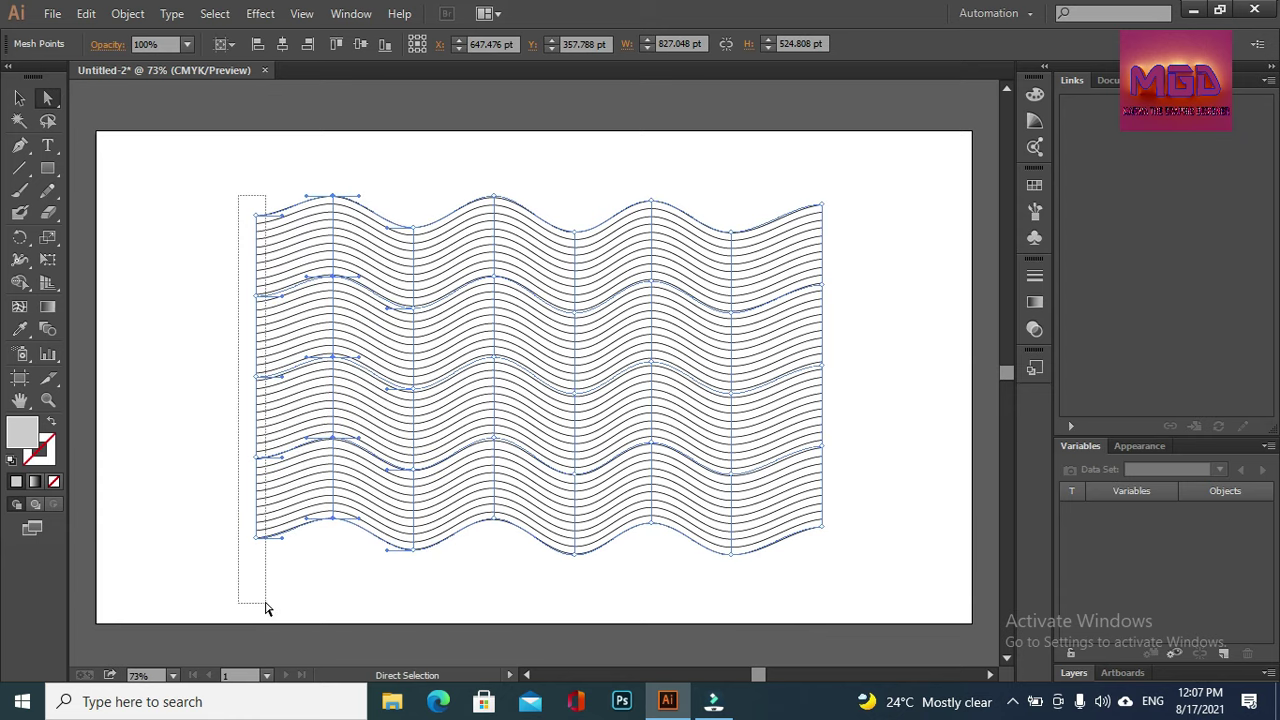
pyautogui.moveTo(256, 541); pyautogui.dragTo(255, 549)
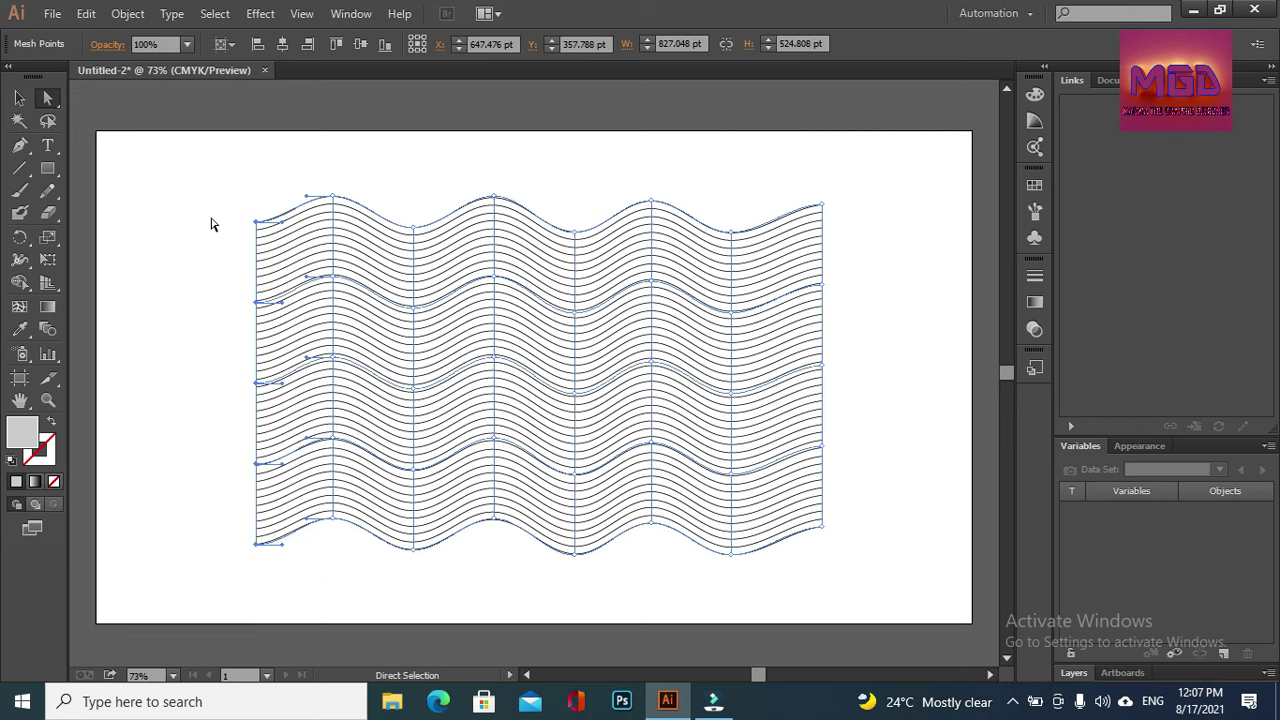
pyautogui.moveTo(193, 260); pyautogui.dragTo(901, 344)
# Shift mesh rows sideways: right edge out, top and middle rows left, lower row right
pyautogui.moveTo(822, 288); pyautogui.dragTo(838, 288)
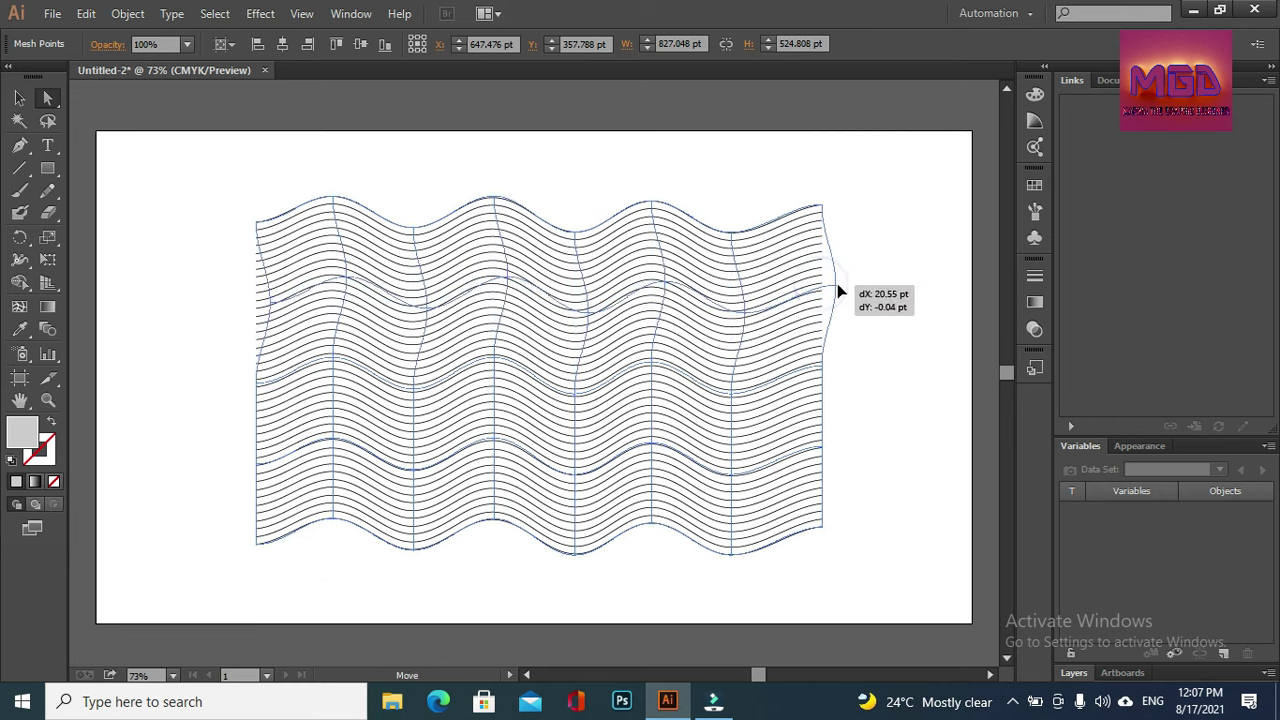
pyautogui.moveTo(210, 176); pyautogui.dragTo(918, 274)
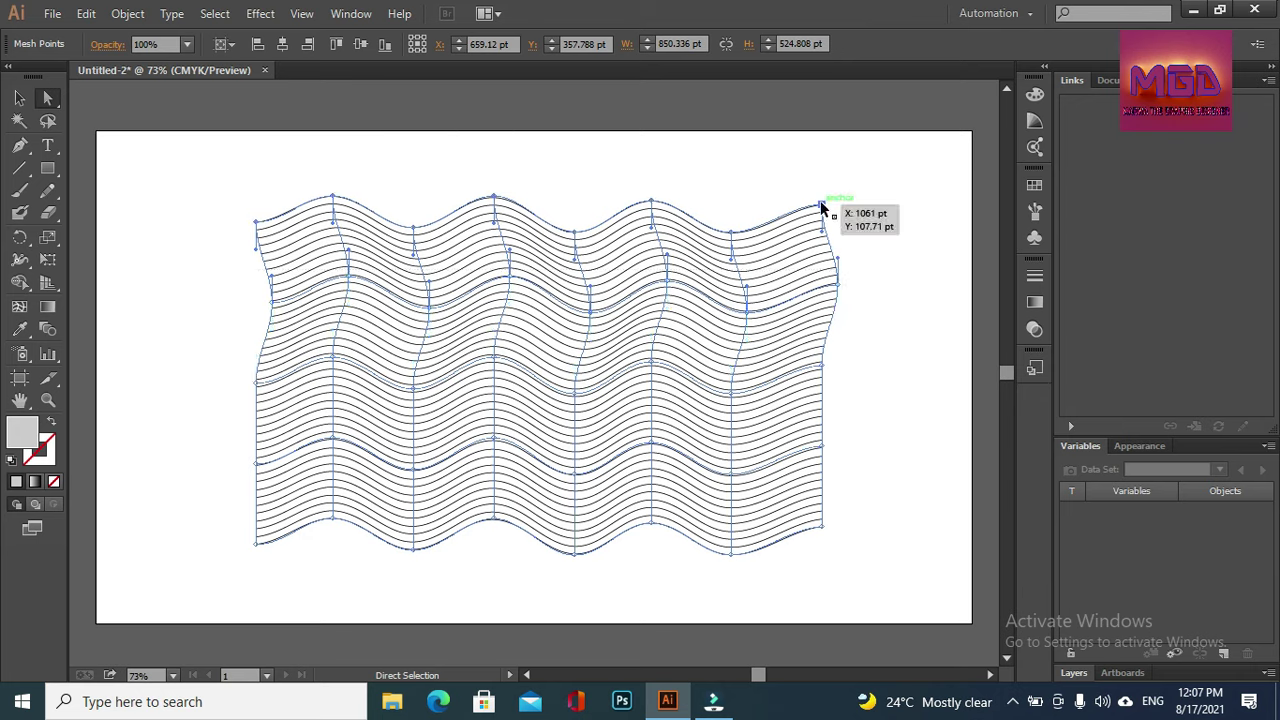
pyautogui.moveTo(820, 203); pyautogui.dragTo(798, 204)
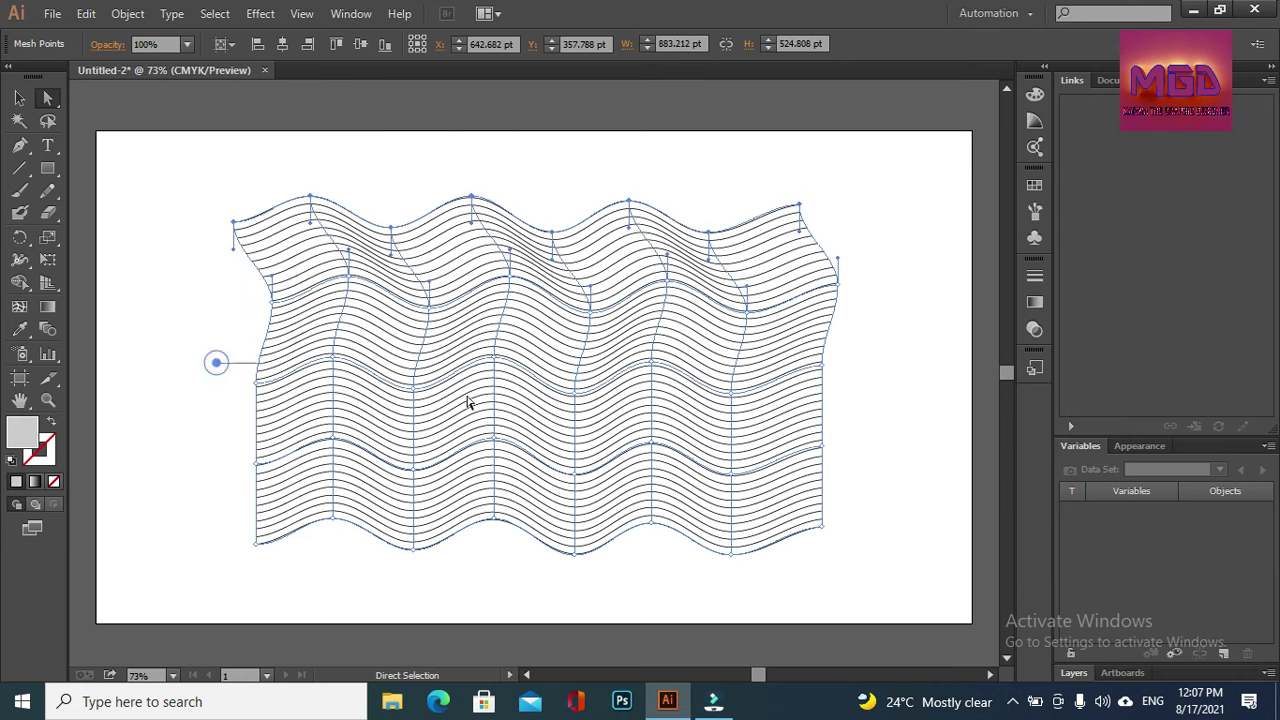
pyautogui.moveTo(216, 362); pyautogui.dragTo(878, 404)
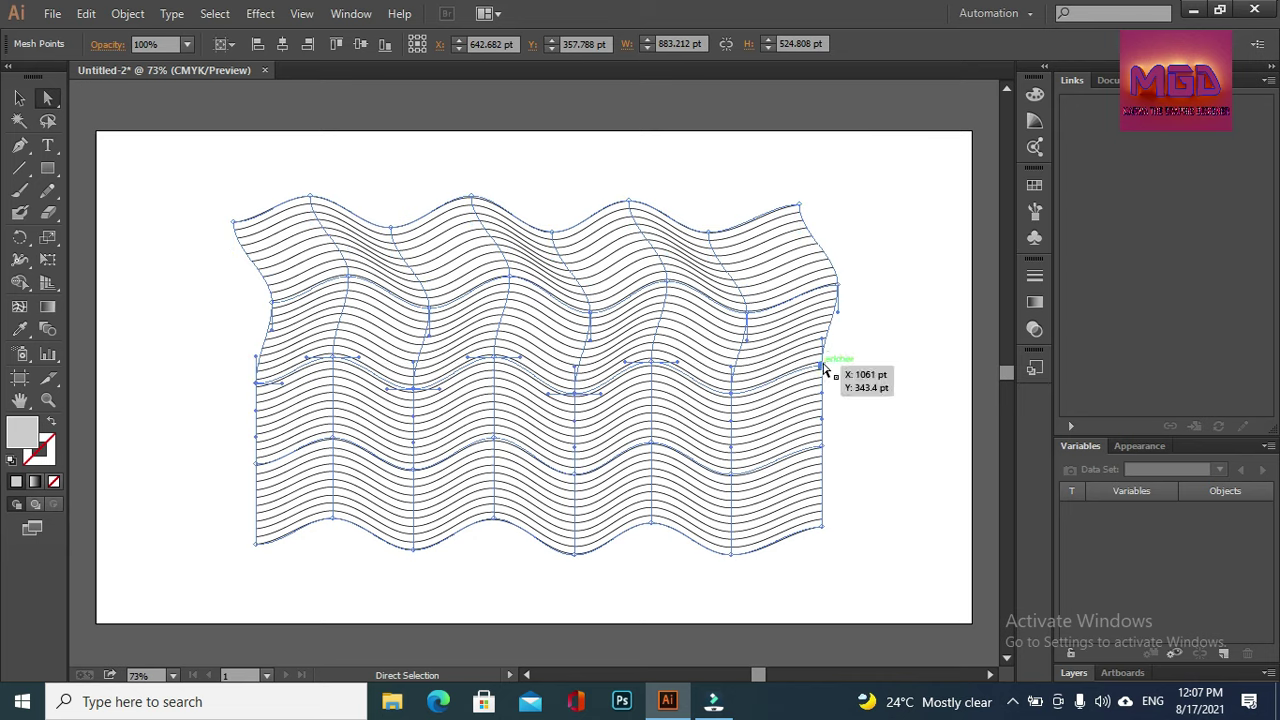
pyautogui.moveTo(825, 367); pyautogui.dragTo(810, 367)
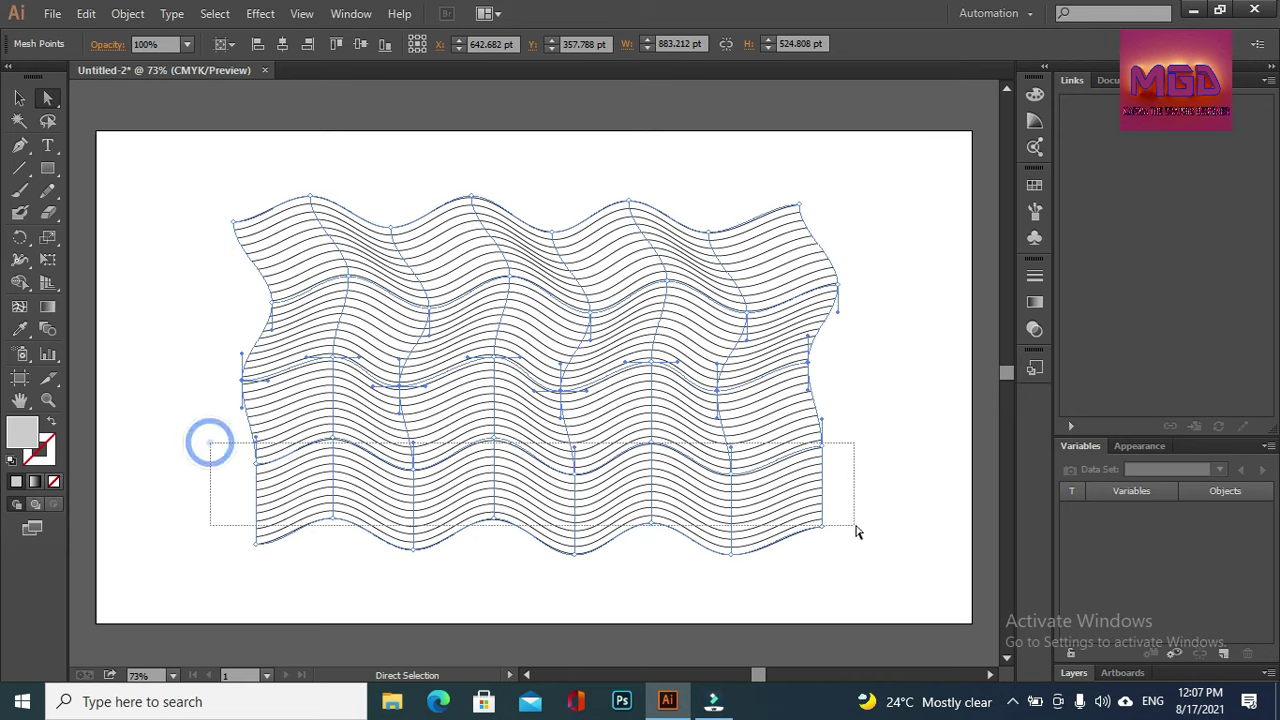
pyautogui.moveTo(210, 449); pyautogui.dragTo(857, 529)
pyautogui.moveTo(822, 444); pyautogui.dragTo(837, 449)
pyautogui.moveTo(842, 526)
pyautogui.mouseDown()
pyautogui.moveTo(204, 553)
pyautogui.moveTo(237, 539)
pyautogui.mouseUp()
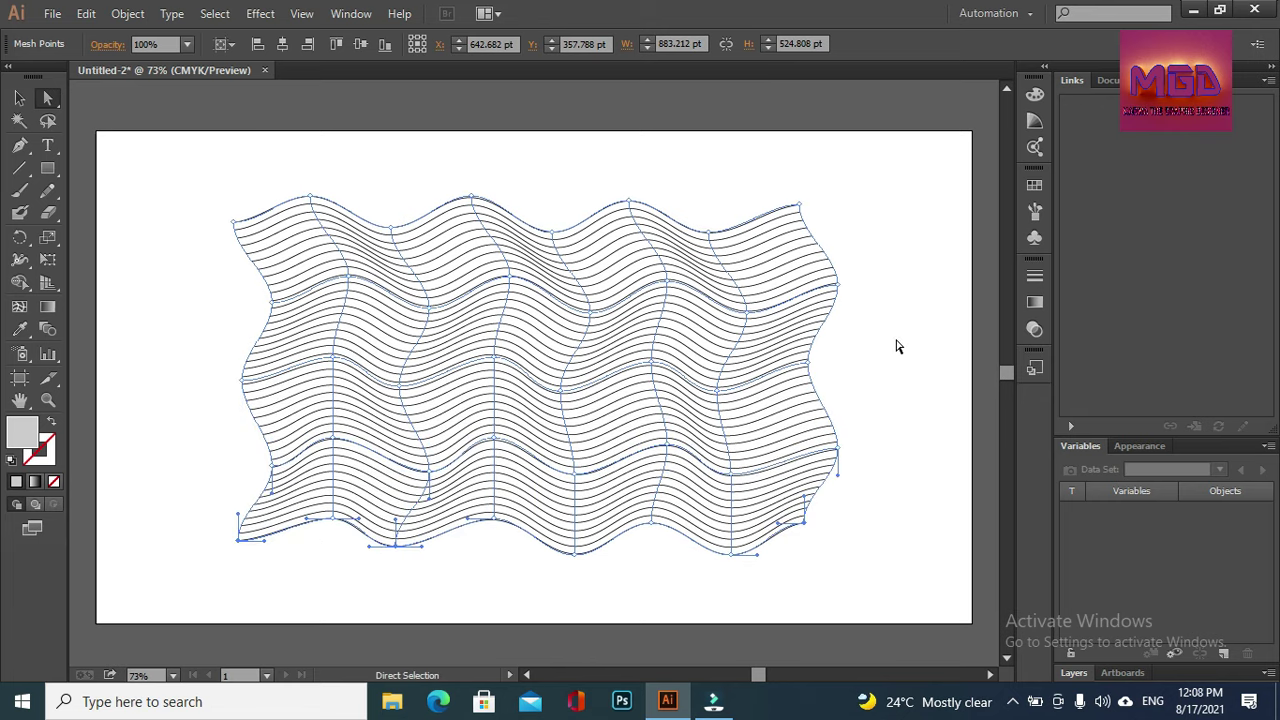
pyautogui.click(804, 523)
pyautogui.click(153, 160)
# Edit the envelope contents and set the wave lines' stroke weight to 3 pt
pyautogui.click(19, 97)
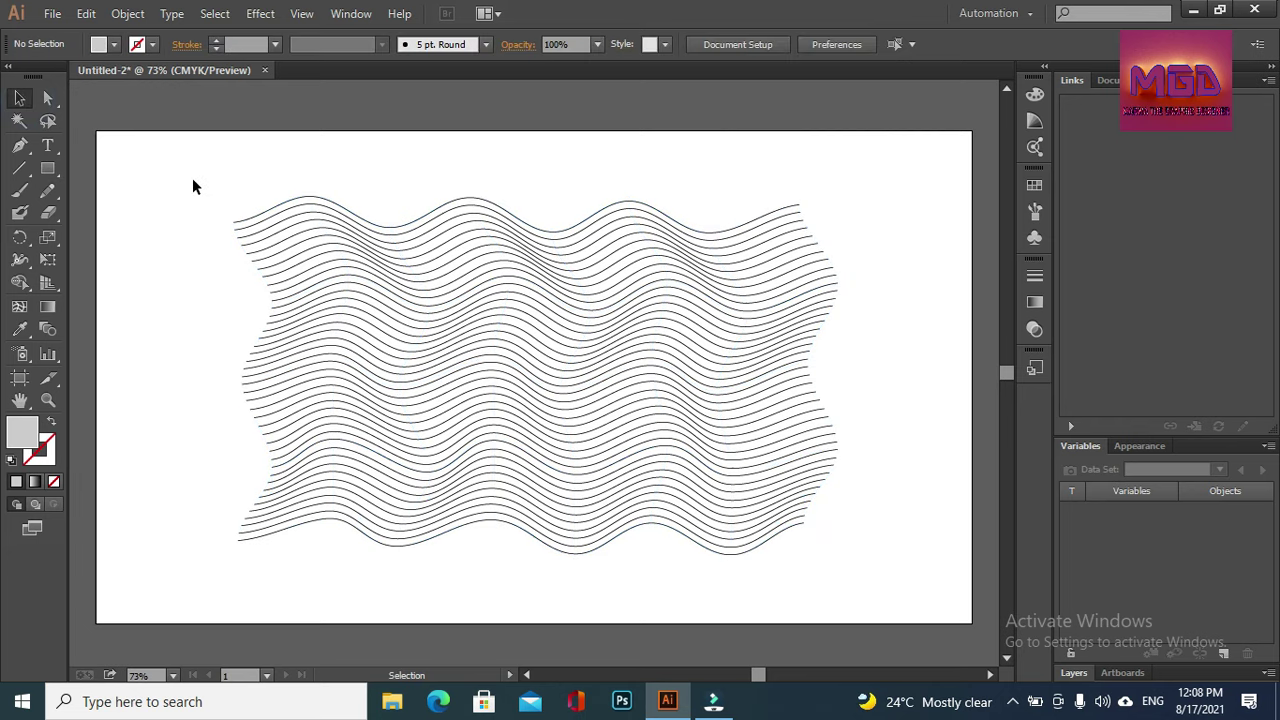
pyautogui.moveTo(192, 178); pyautogui.dragTo(864, 543)
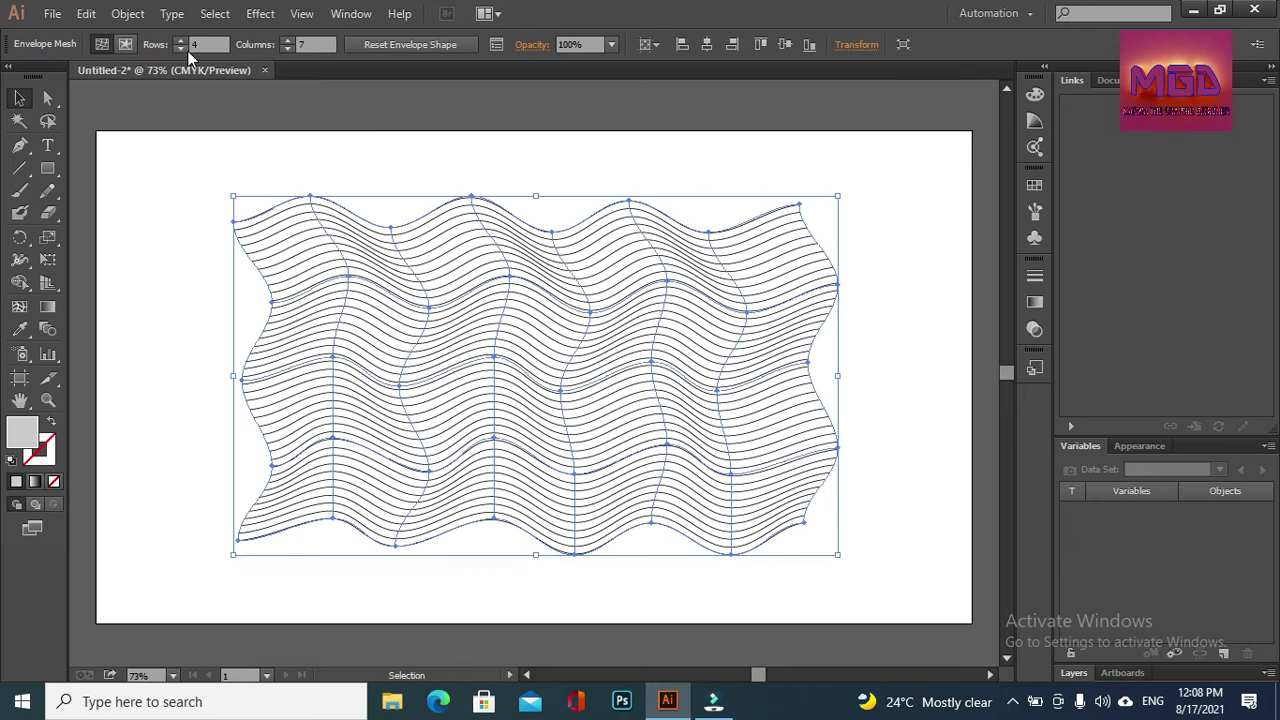
pyautogui.click(127, 44)
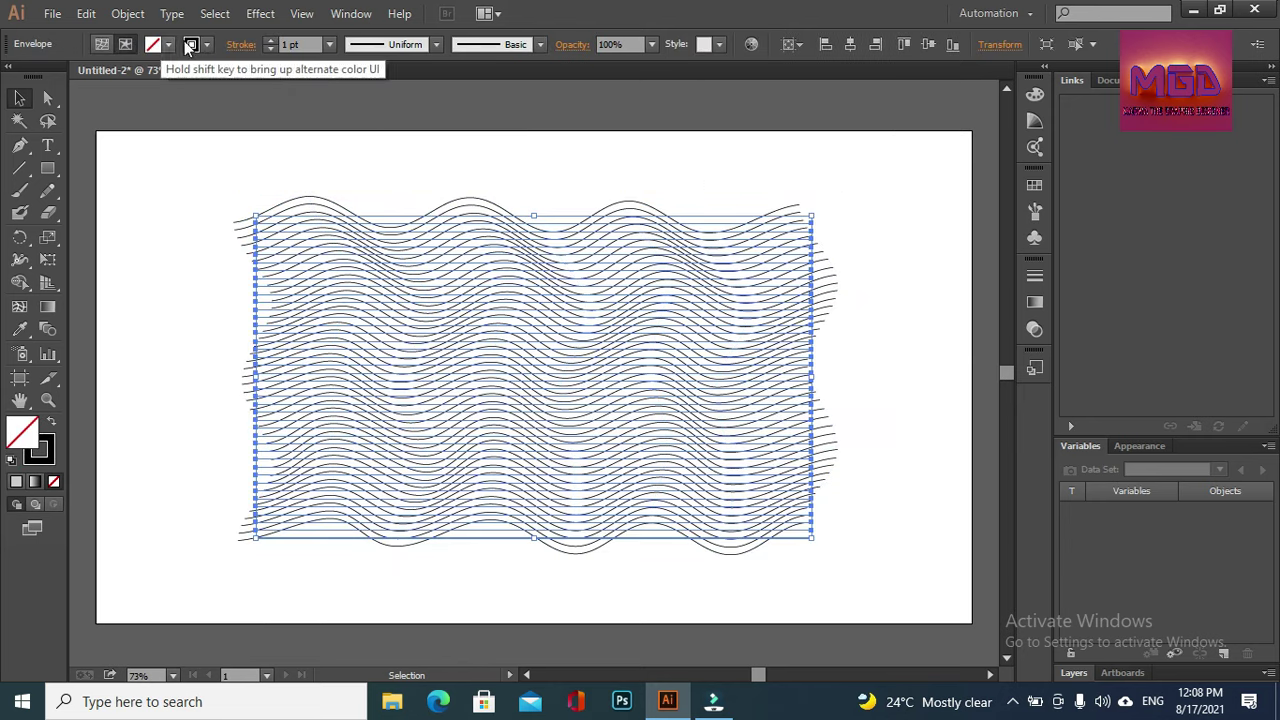
pyautogui.doubleClick(270, 40)
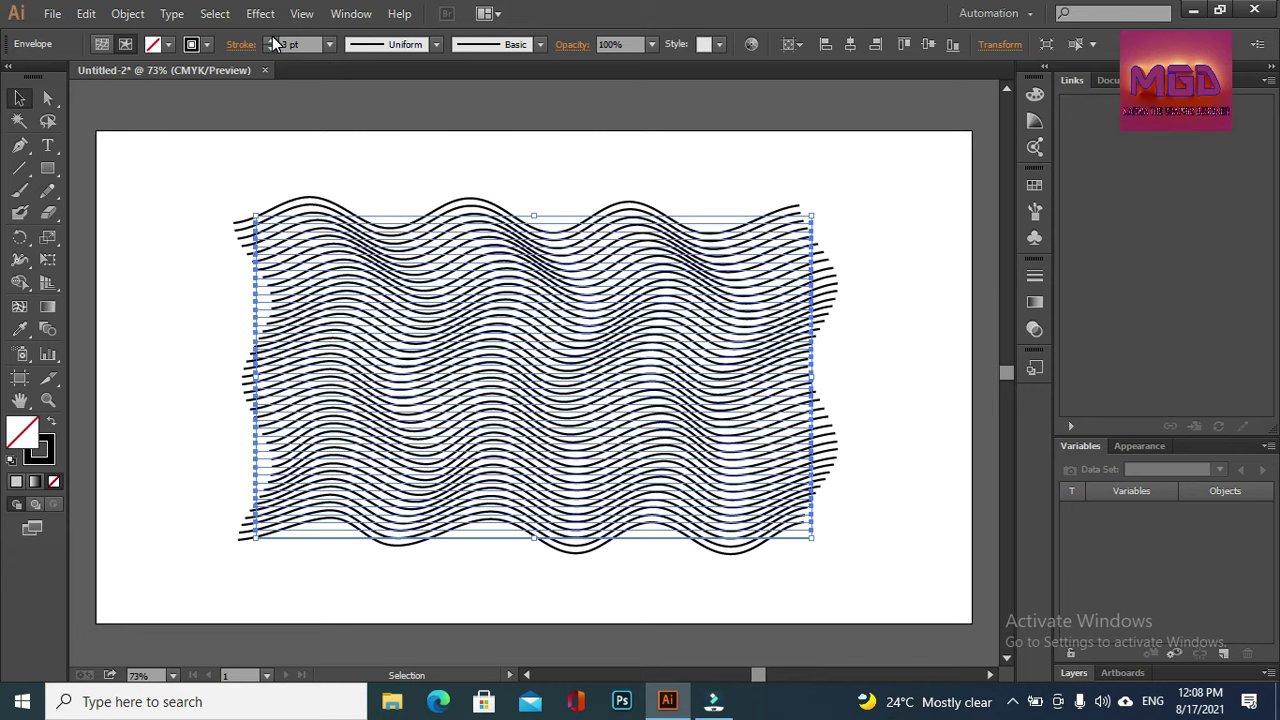
pyautogui.click(894, 189)
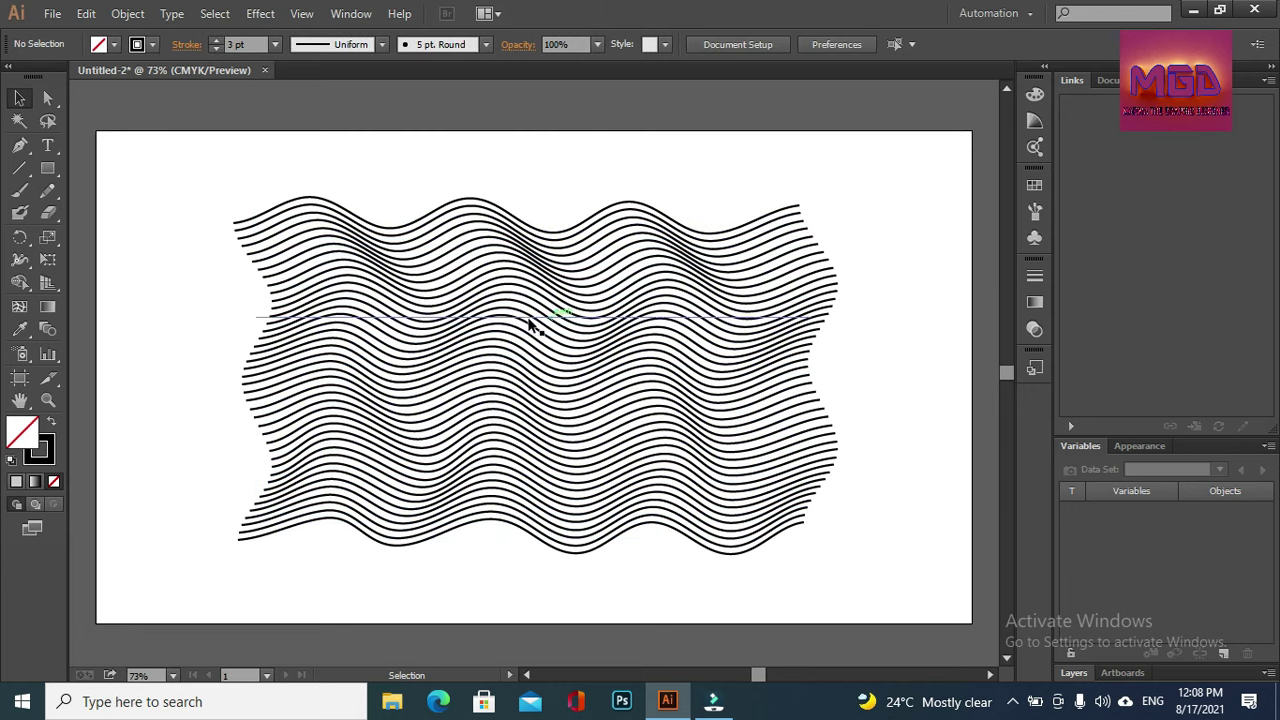
pyautogui.click(47, 145)
pyautogui.write('MGD')
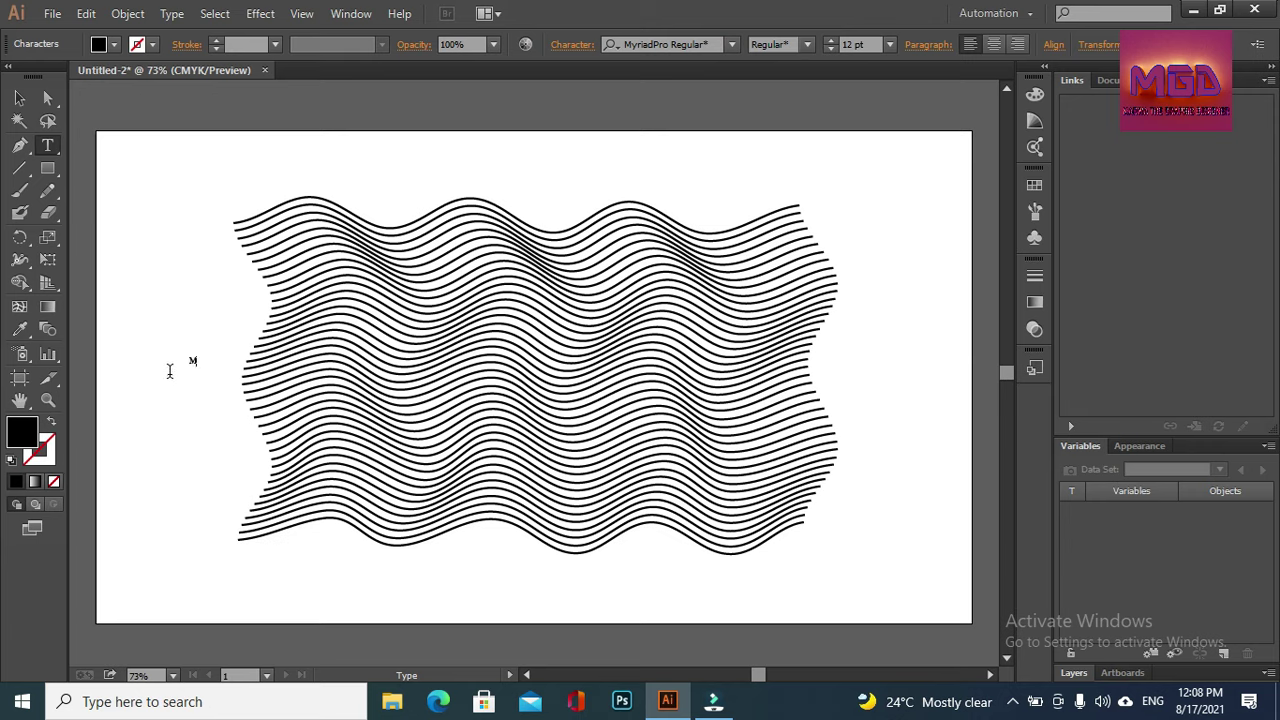
# Enlarge the MGD text and move it to the centre of the waves
pyautogui.click(19, 97)
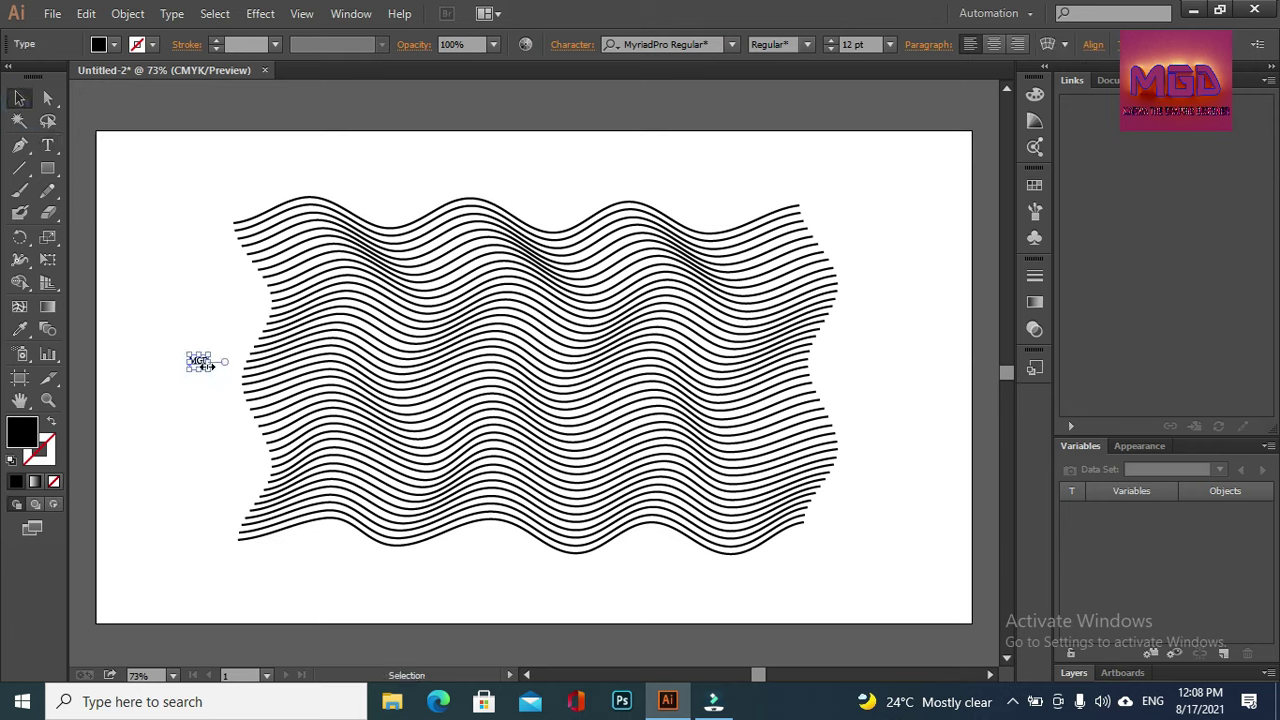
pyautogui.moveTo(208, 370)
pyautogui.mouseDown()
pyautogui.moveTo(818, 511)
pyautogui.moveTo(245, 373)
pyautogui.mouseUp()
pyautogui.moveTo(295, 322); pyautogui.dragTo(645, 328)
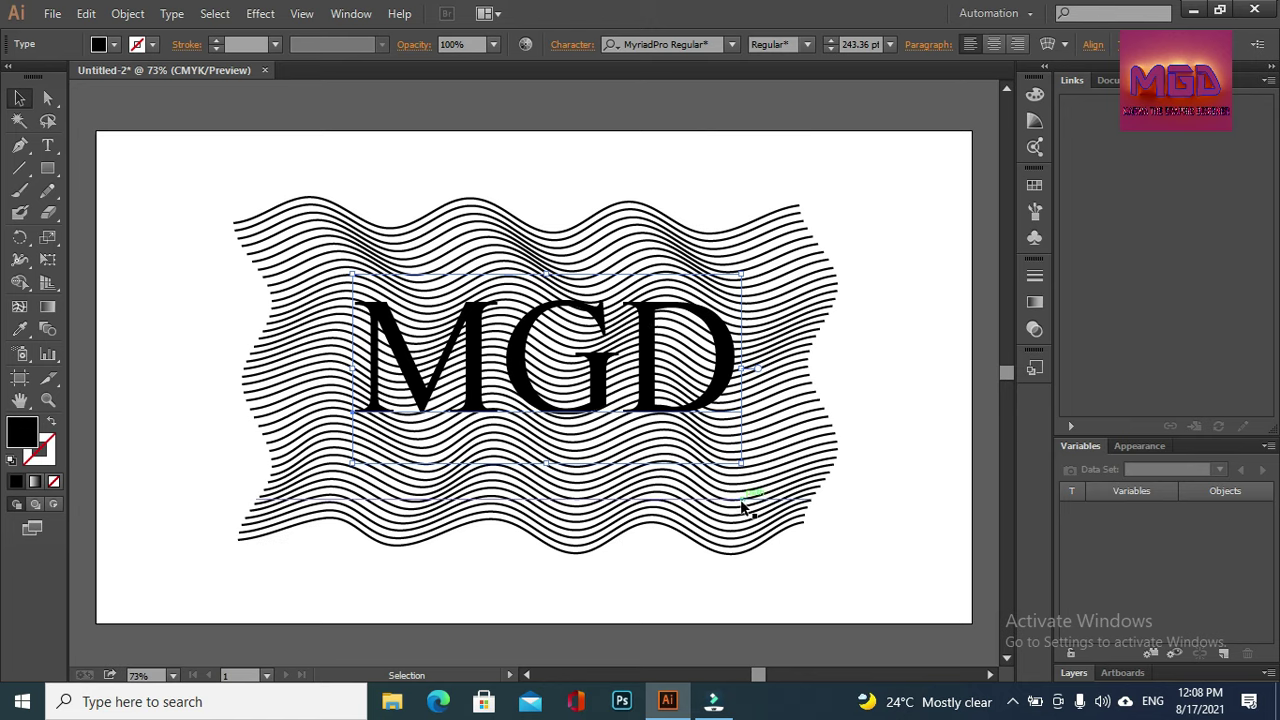
pyautogui.moveTo(741, 463)
pyautogui.mouseDown()
pyautogui.moveTo(897, 508)
pyautogui.moveTo(823, 497)
pyautogui.mouseUp()
# Set the MGD text font to Rockwell Extra Bold
pyautogui.click(732, 47)
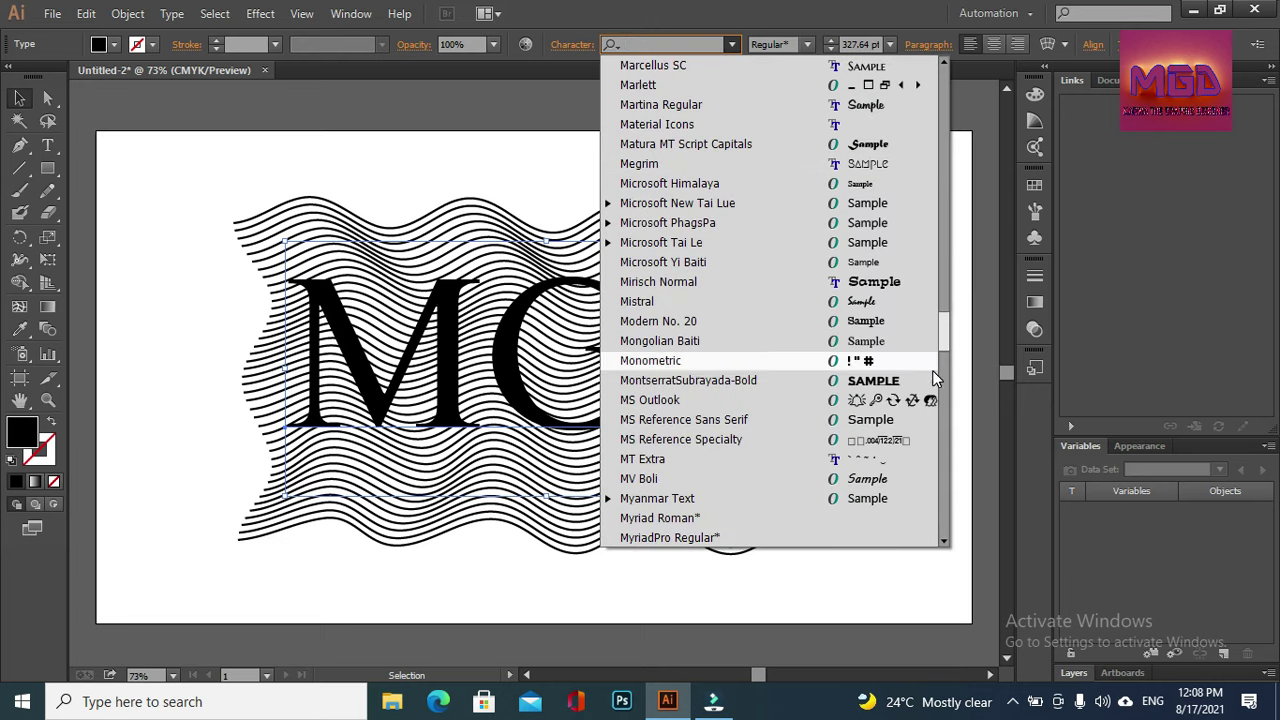
pyautogui.moveTo(943, 334); pyautogui.dragTo(946, 397)
pyautogui.scroll(-1, 943, 386)
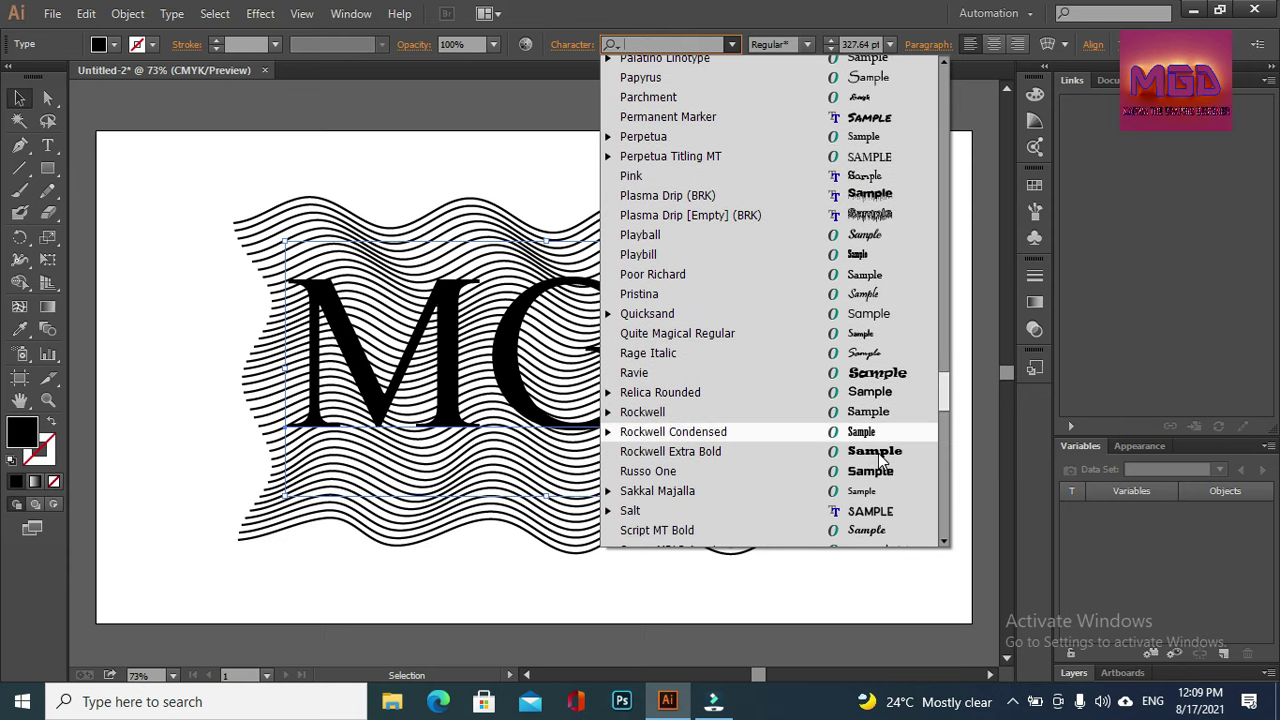
pyautogui.click(877, 455)
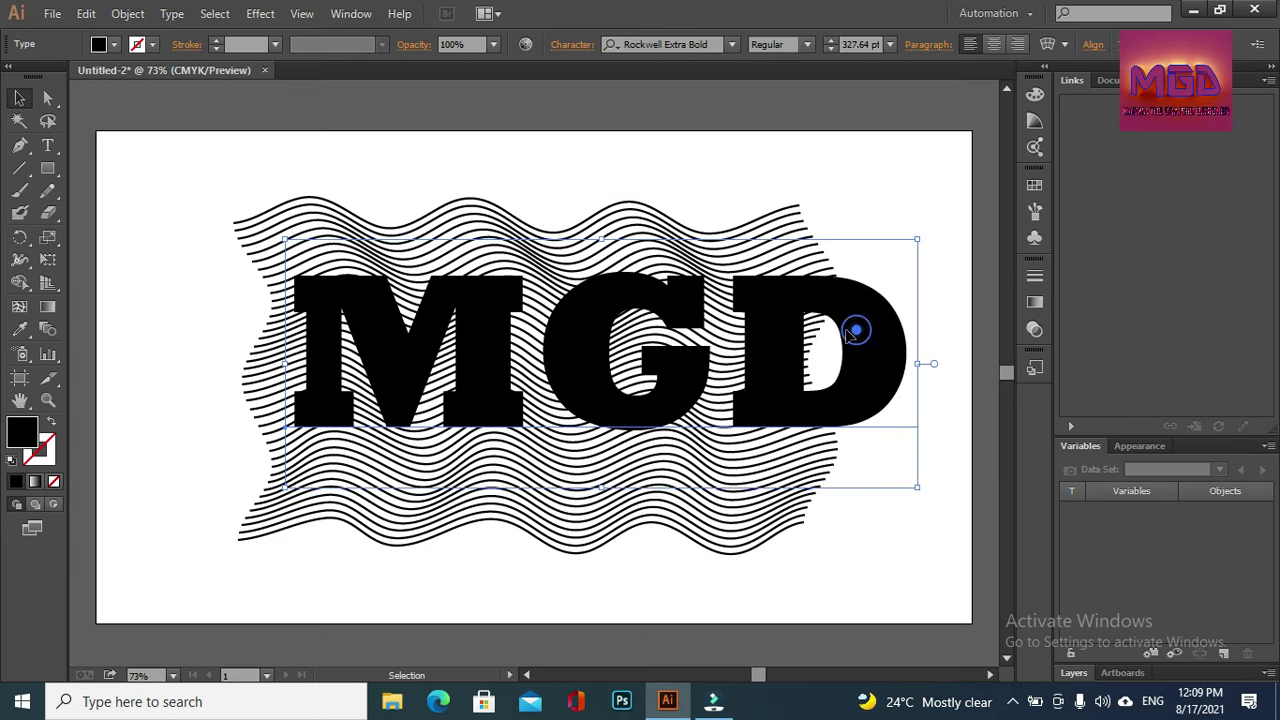
# Narrow the MGD text and stretch it taller to cover the wavy lines
pyautogui.moveTo(855, 338); pyautogui.dragTo(828, 336)
pyautogui.moveTo(891, 366); pyautogui.dragTo(842, 364)
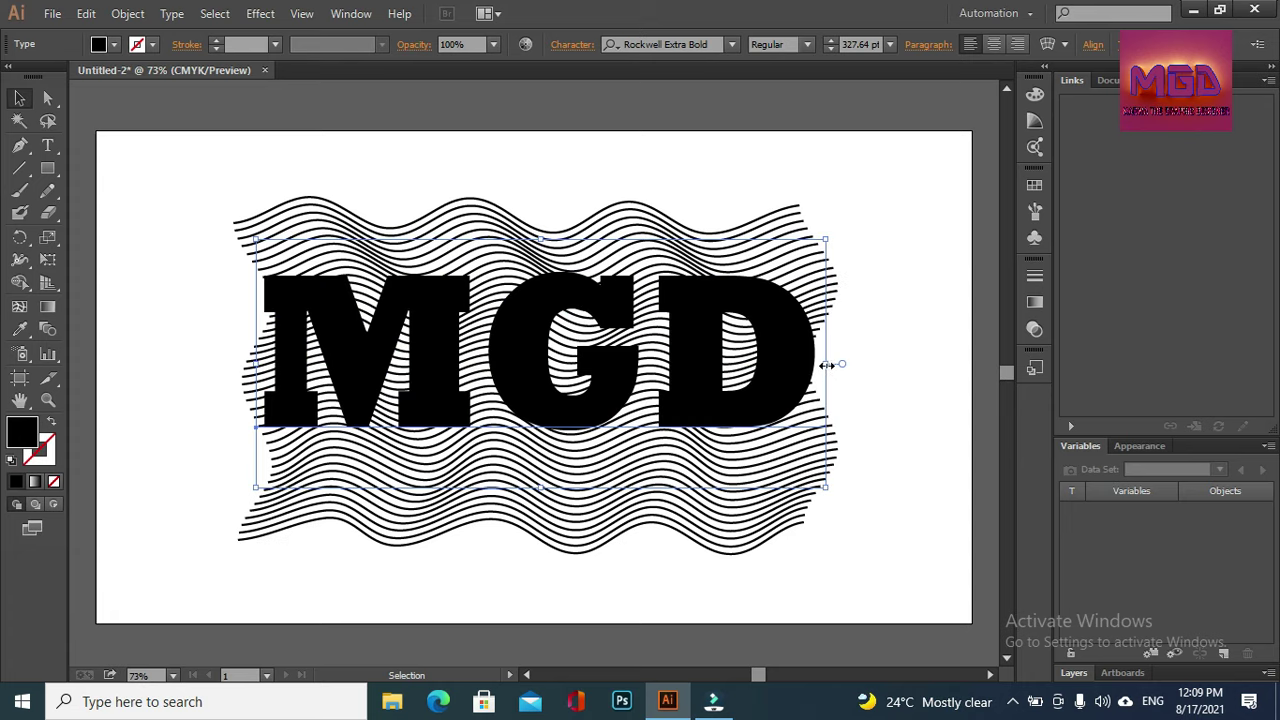
pyautogui.moveTo(826, 365); pyautogui.dragTo(801, 368)
pyautogui.moveTo(548, 293); pyautogui.dragTo(561, 306)
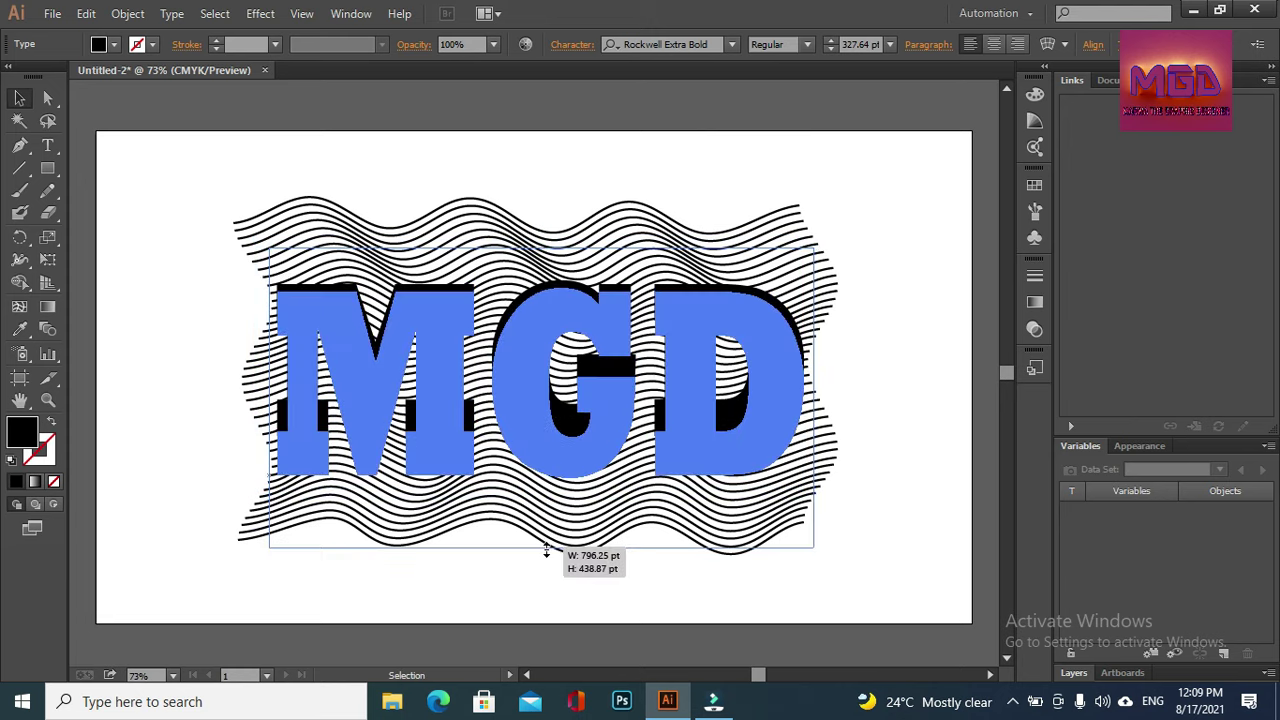
pyautogui.moveTo(541, 496); pyautogui.dragTo(541, 548)
pyautogui.moveTo(525, 368); pyautogui.dragTo(525, 356)
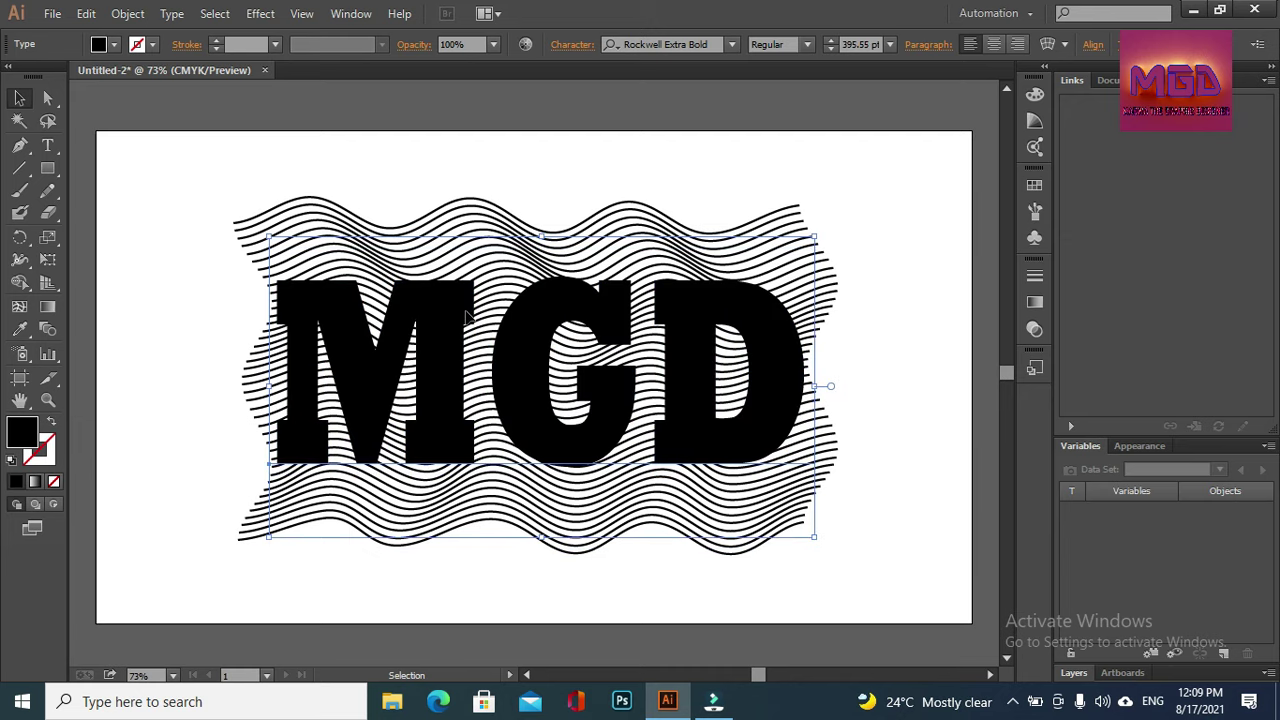
# Select the MGD text with the wavy lines and make a clipping mask
pyautogui.moveTo(184, 154)
pyautogui.mouseDown()
pyautogui.moveTo(975, 618)
pyautogui.moveTo(821, 586)
pyautogui.mouseUp()
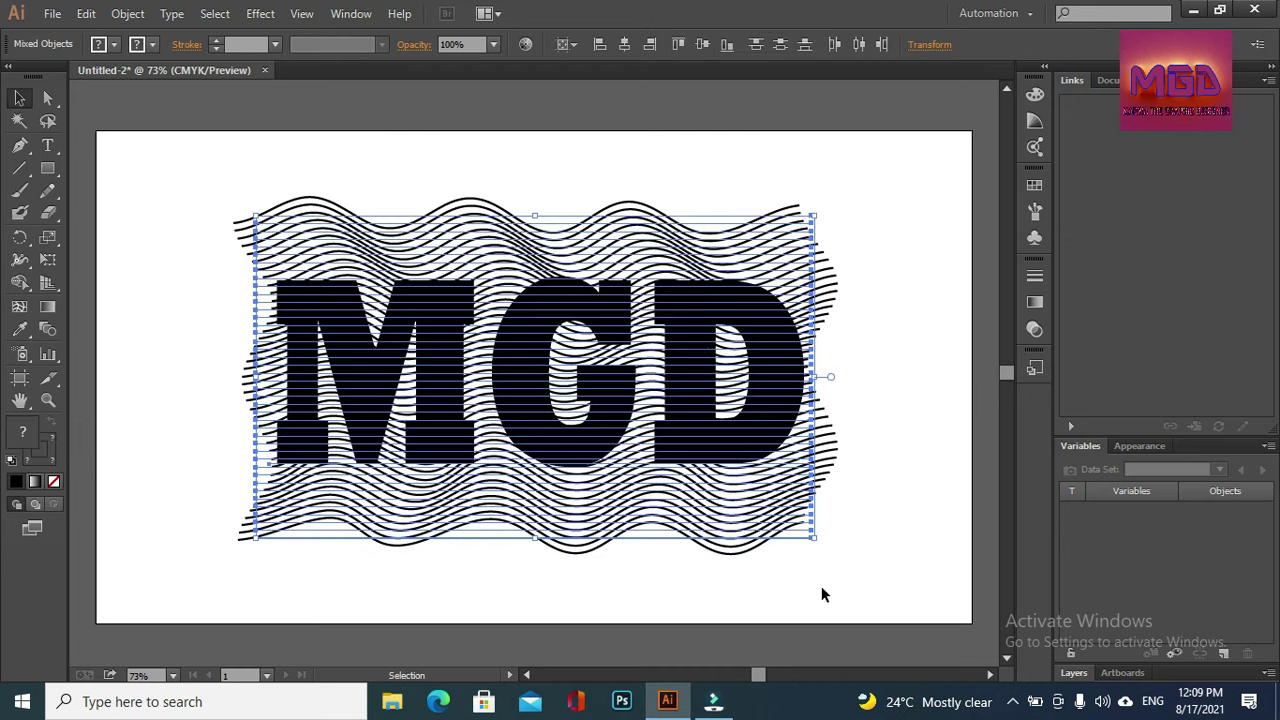
pyautogui.rightClick(697, 354)
pyautogui.click(777, 468)
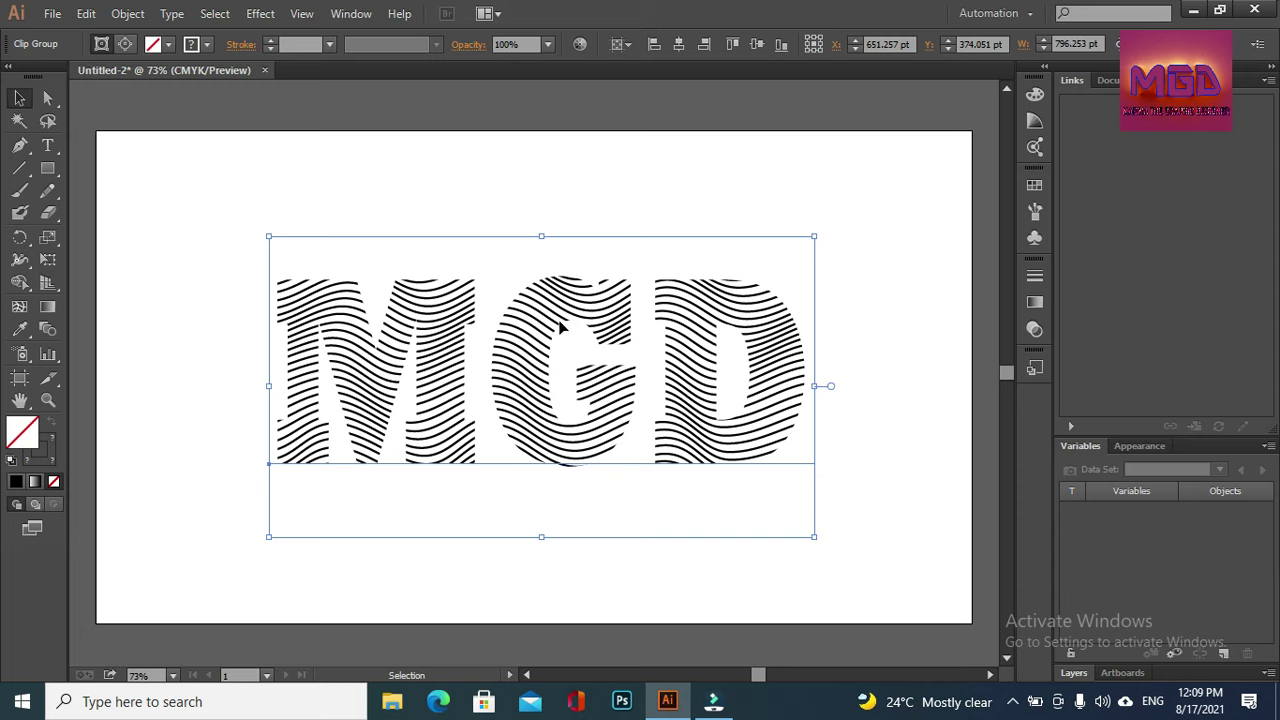
pyautogui.rightClick(538, 311)
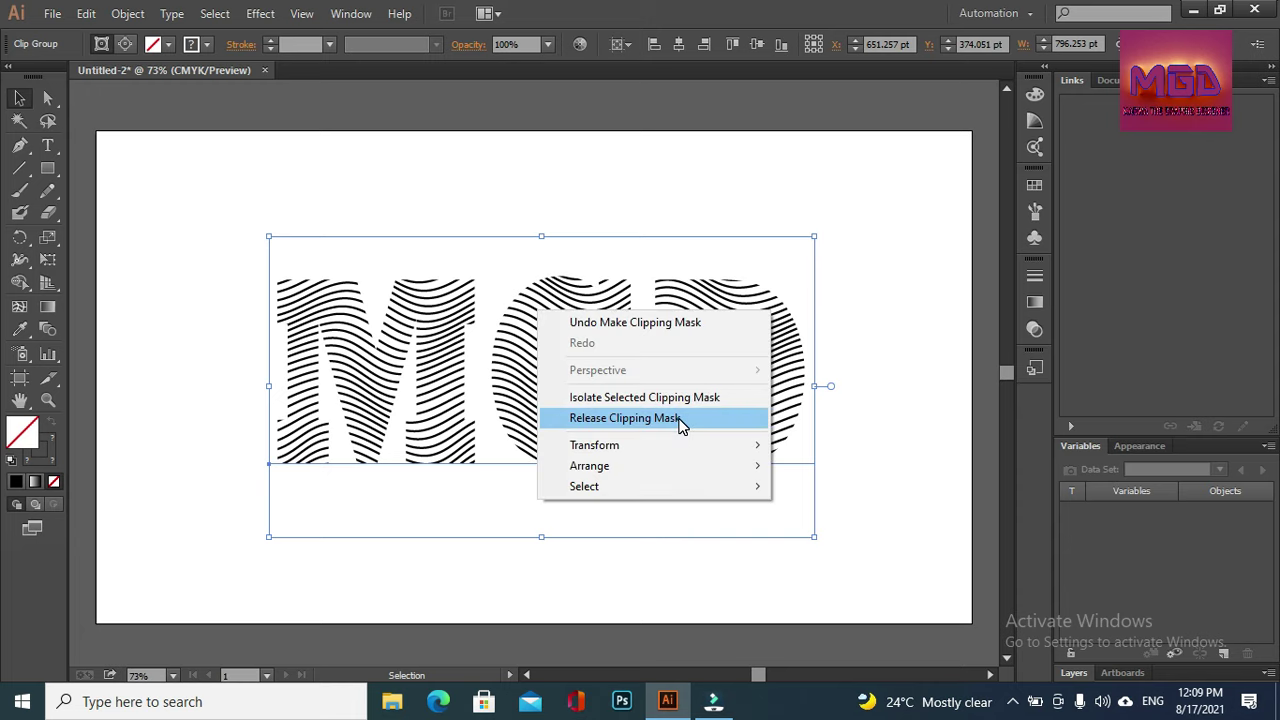
pyautogui.moveTo(594, 445)
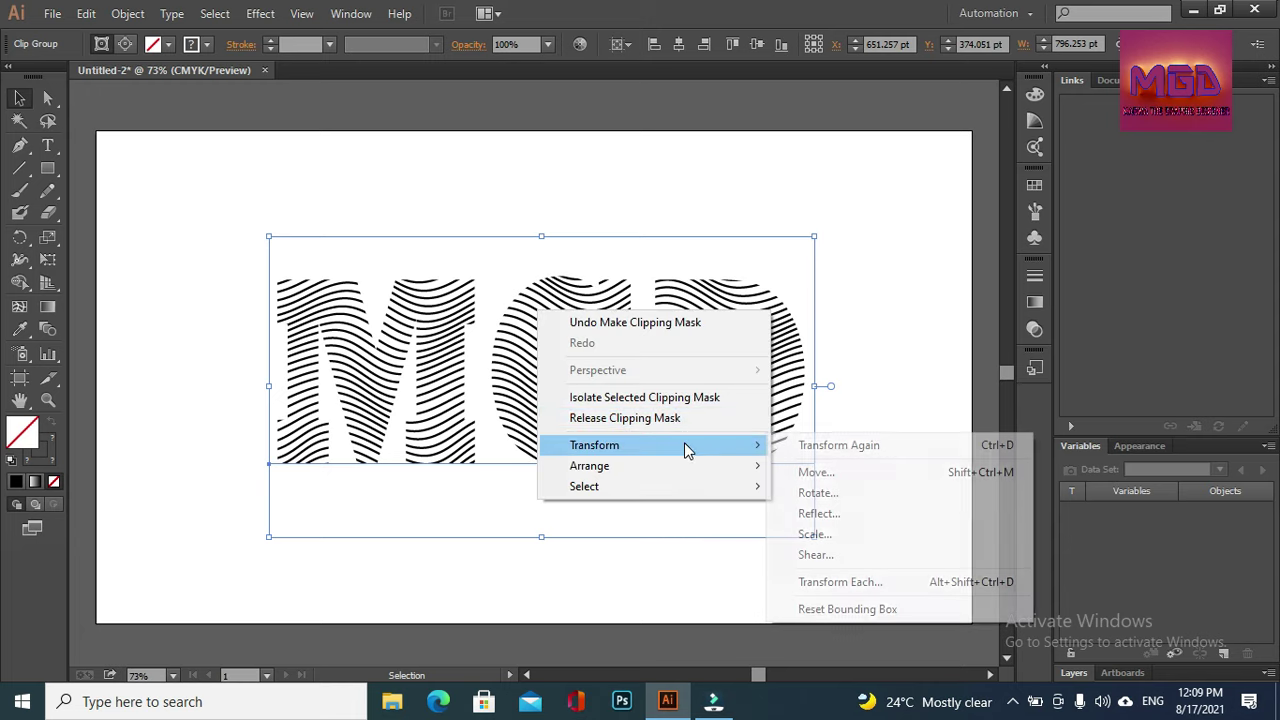
# In Transform Each, set horizontal scale 60%, vertical scale 76% and horizontal move 18 pt
pyautogui.click(858, 583)
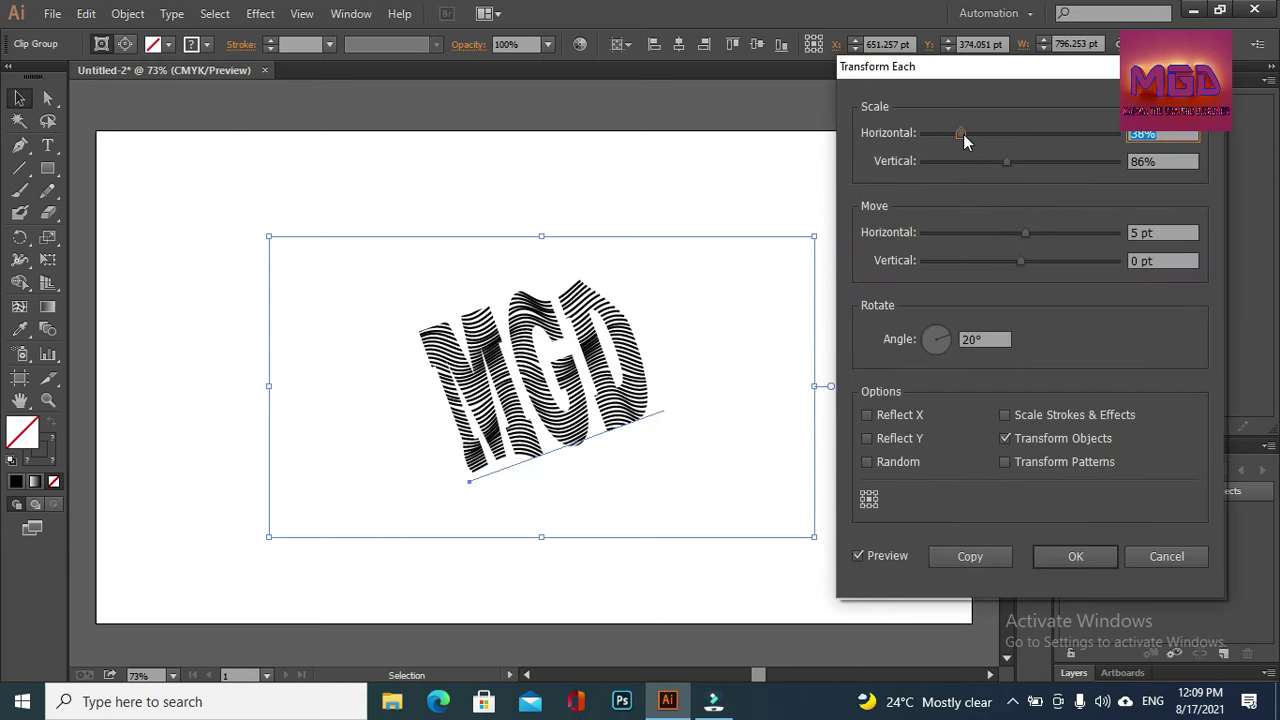
pyautogui.moveTo(963, 134); pyautogui.dragTo(998, 134)
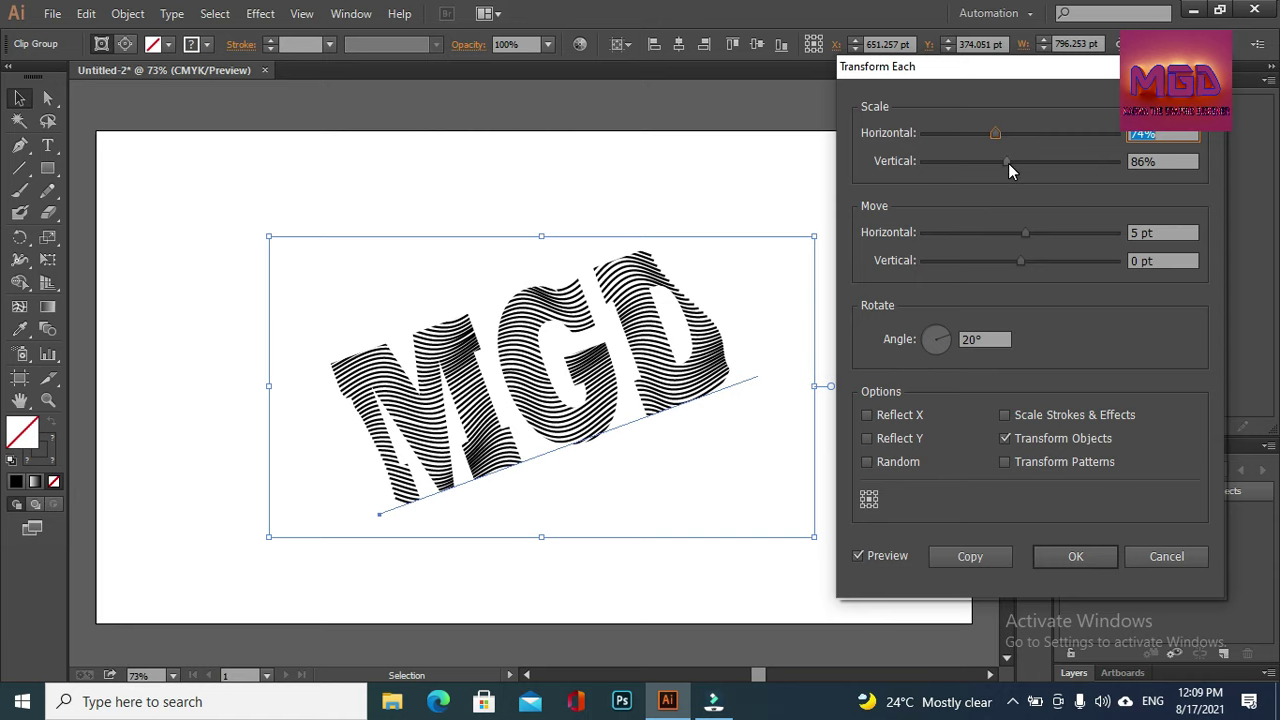
pyautogui.moveTo(995, 134)
pyautogui.mouseDown()
pyautogui.moveTo(1031, 162)
pyautogui.moveTo(996, 162)
pyautogui.mouseUp()
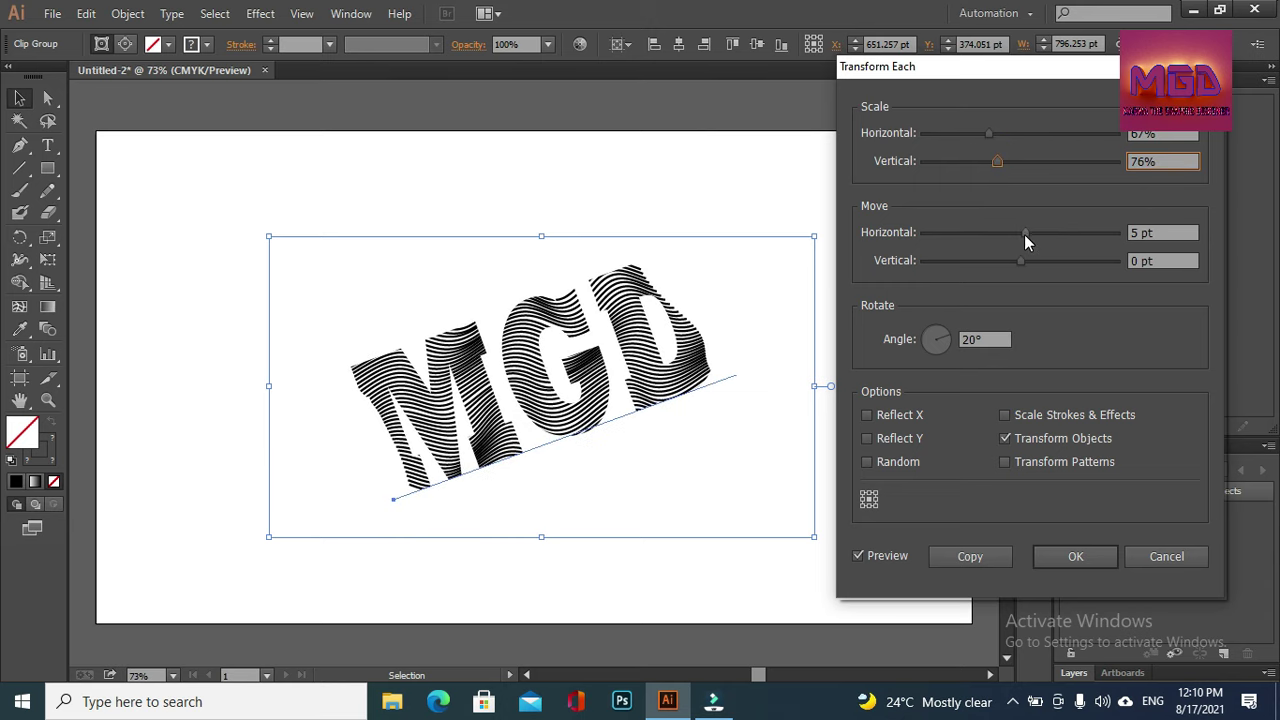
pyautogui.moveTo(1024, 234); pyautogui.dragTo(1031, 233)
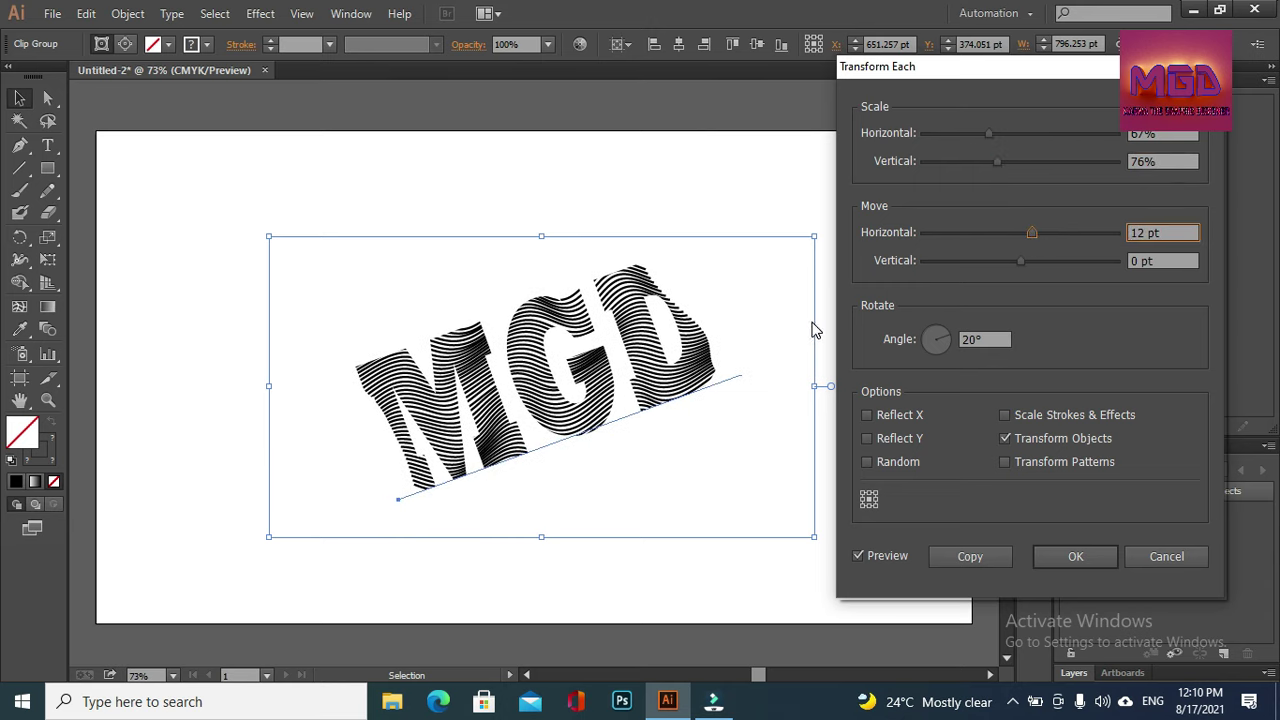
pyautogui.moveTo(1034, 234); pyautogui.dragTo(1039, 240)
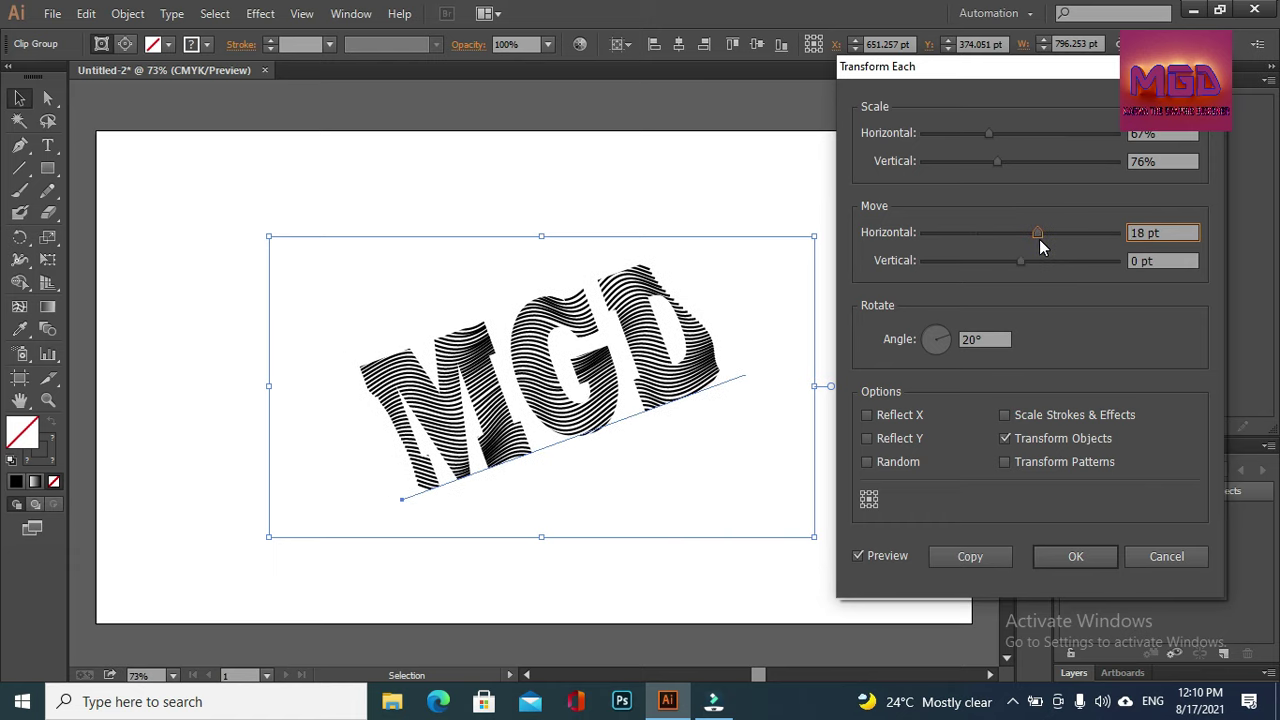
pyautogui.moveTo(988, 131)
pyautogui.mouseDown()
pyautogui.moveTo(961, 133)
pyautogui.moveTo(992, 134)
pyautogui.mouseUp()
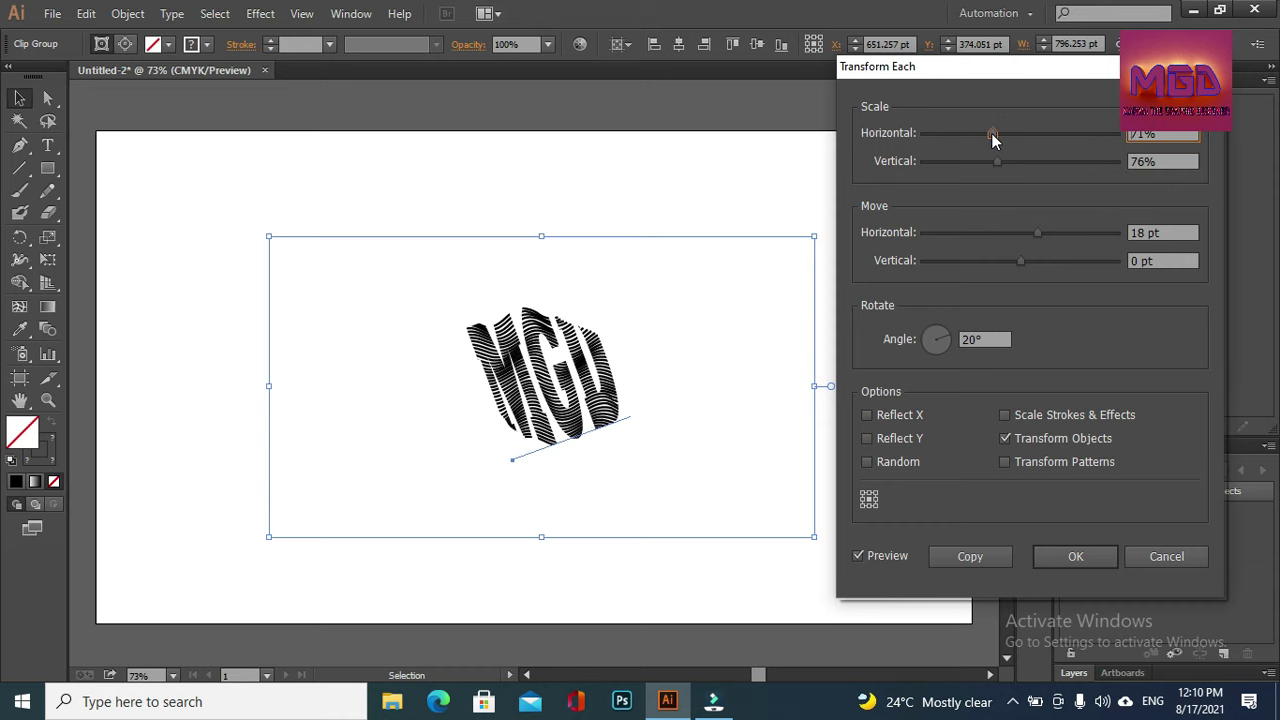
pyautogui.click(993, 134)
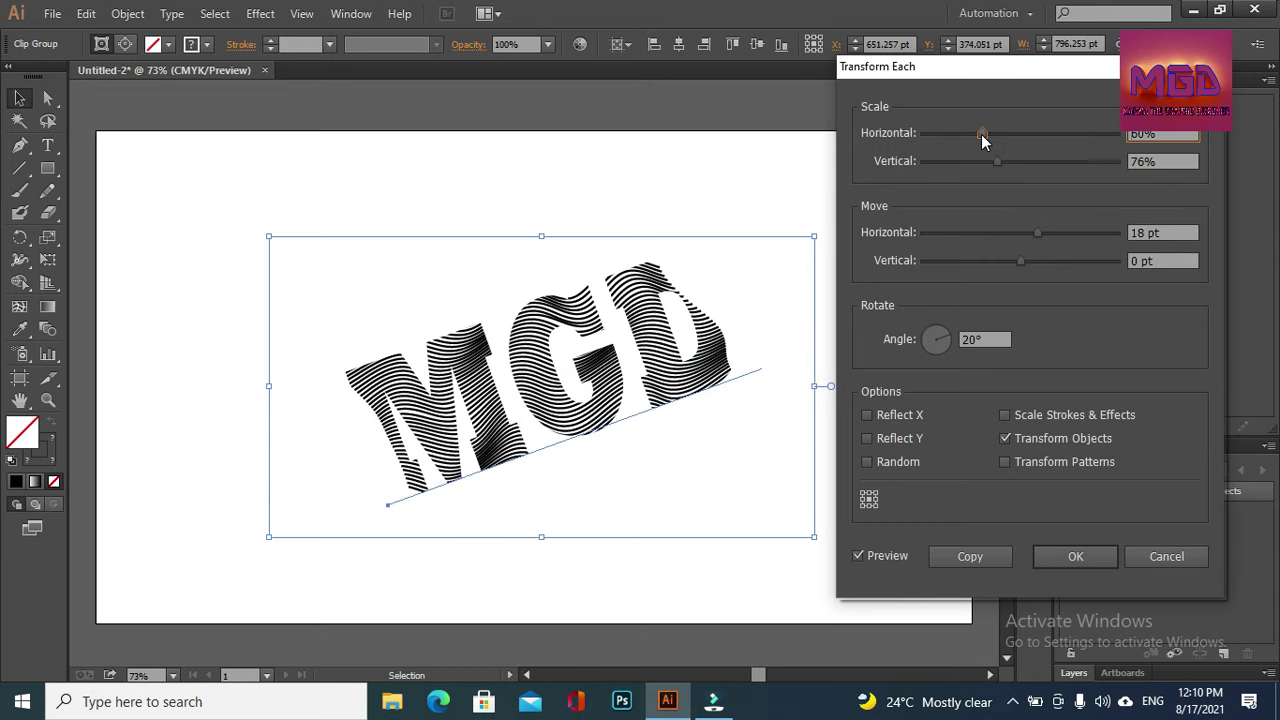
# Enable Reflect X, set the rotation angle to 21°, and apply the transform
pyautogui.click(1005, 462)
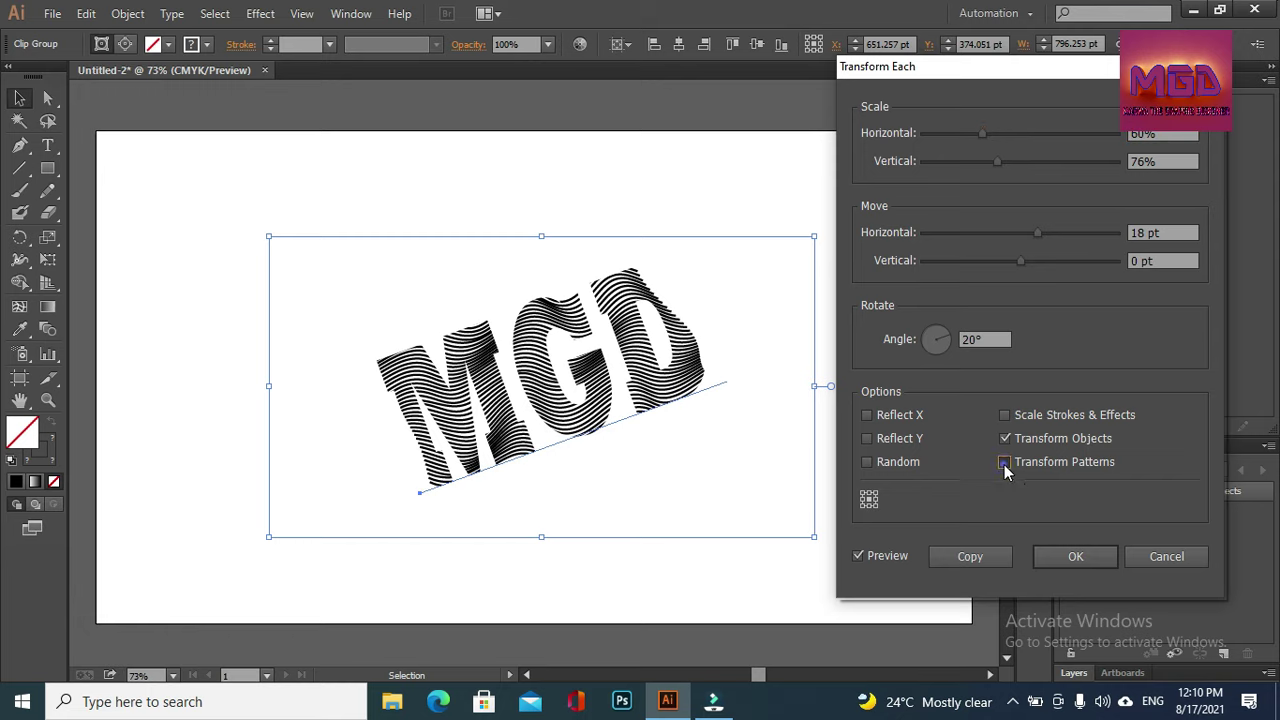
pyautogui.click(868, 462)
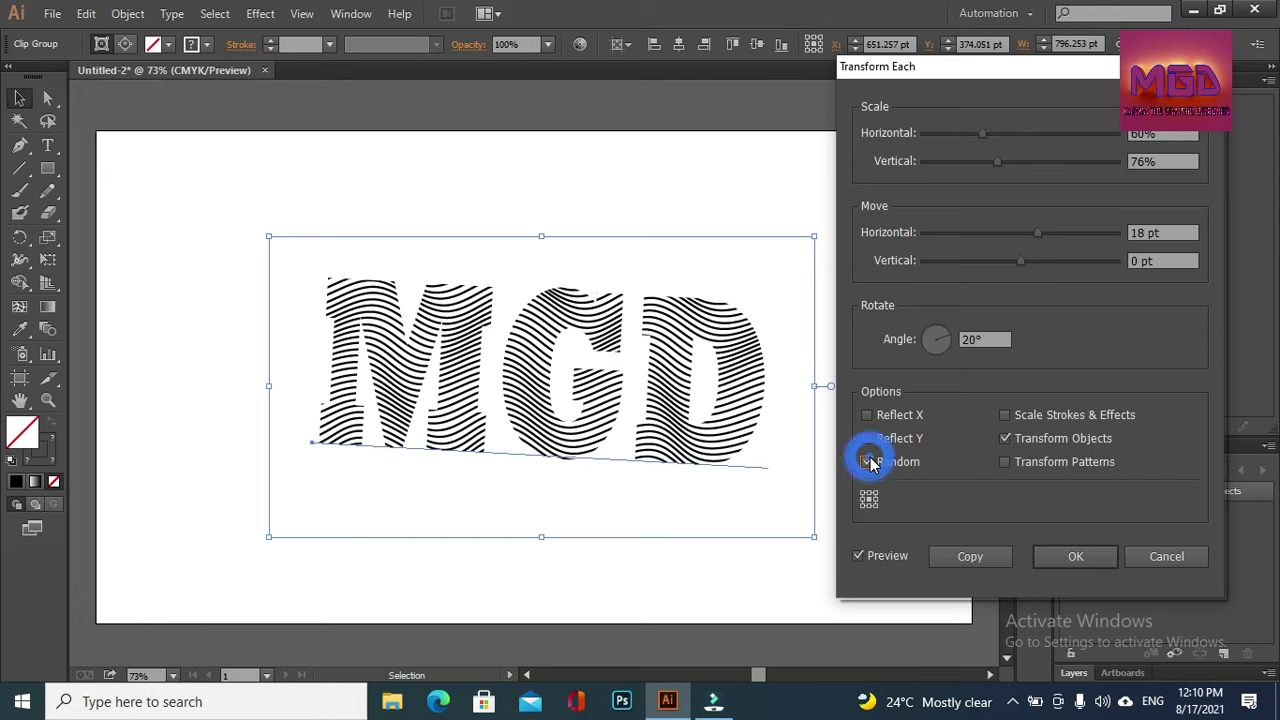
pyautogui.click(868, 462)
pyautogui.click(866, 439)
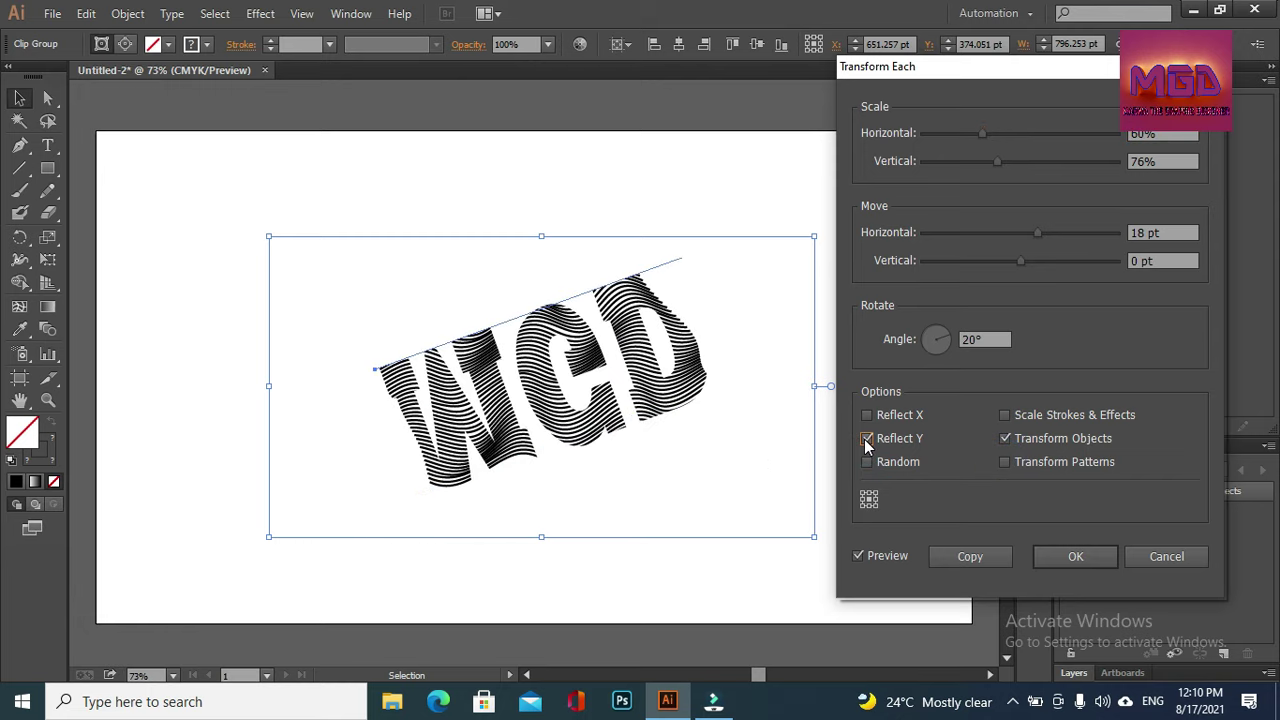
pyautogui.click(866, 439)
pyautogui.click(867, 415)
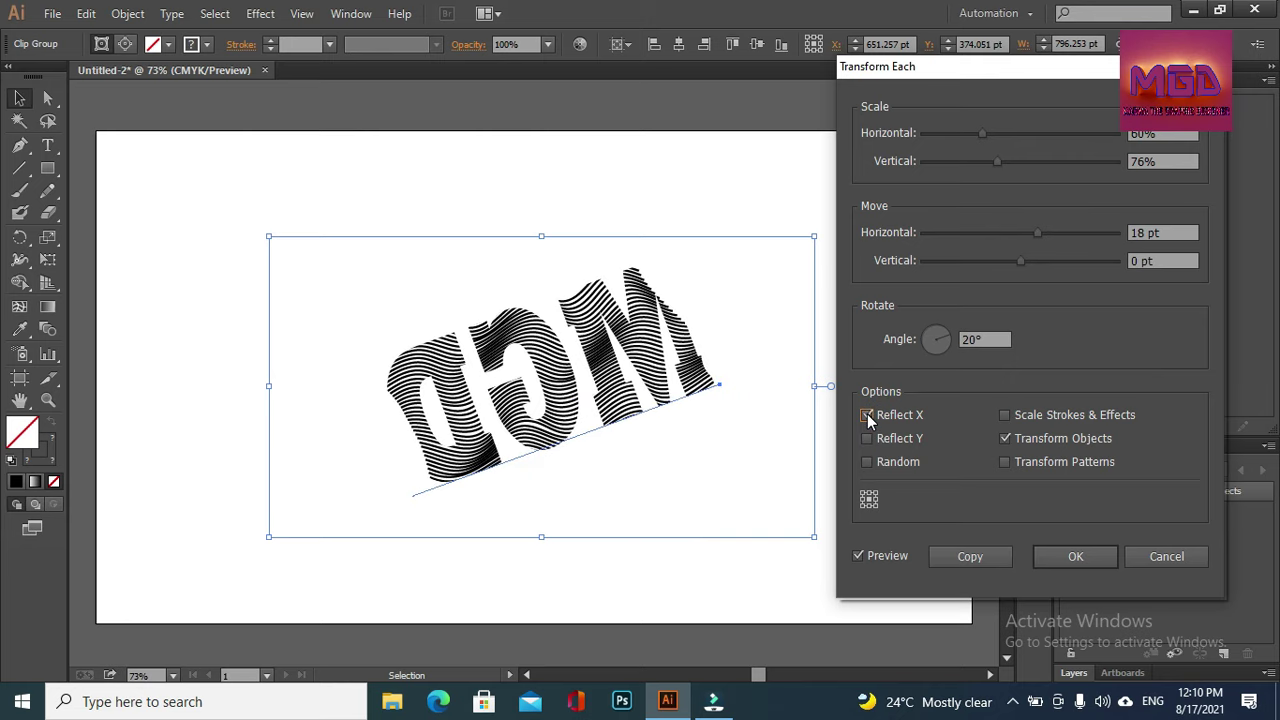
pyautogui.click(945, 337)
pyautogui.click(930, 343)
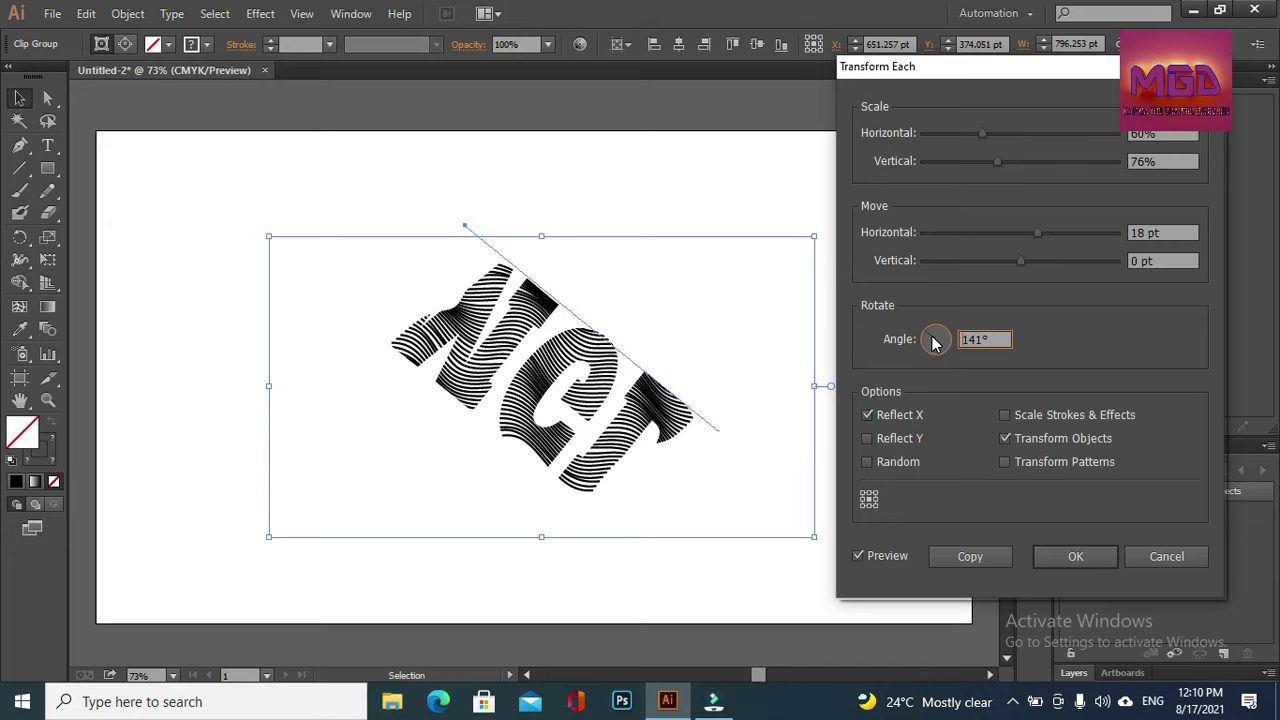
pyautogui.click(938, 342)
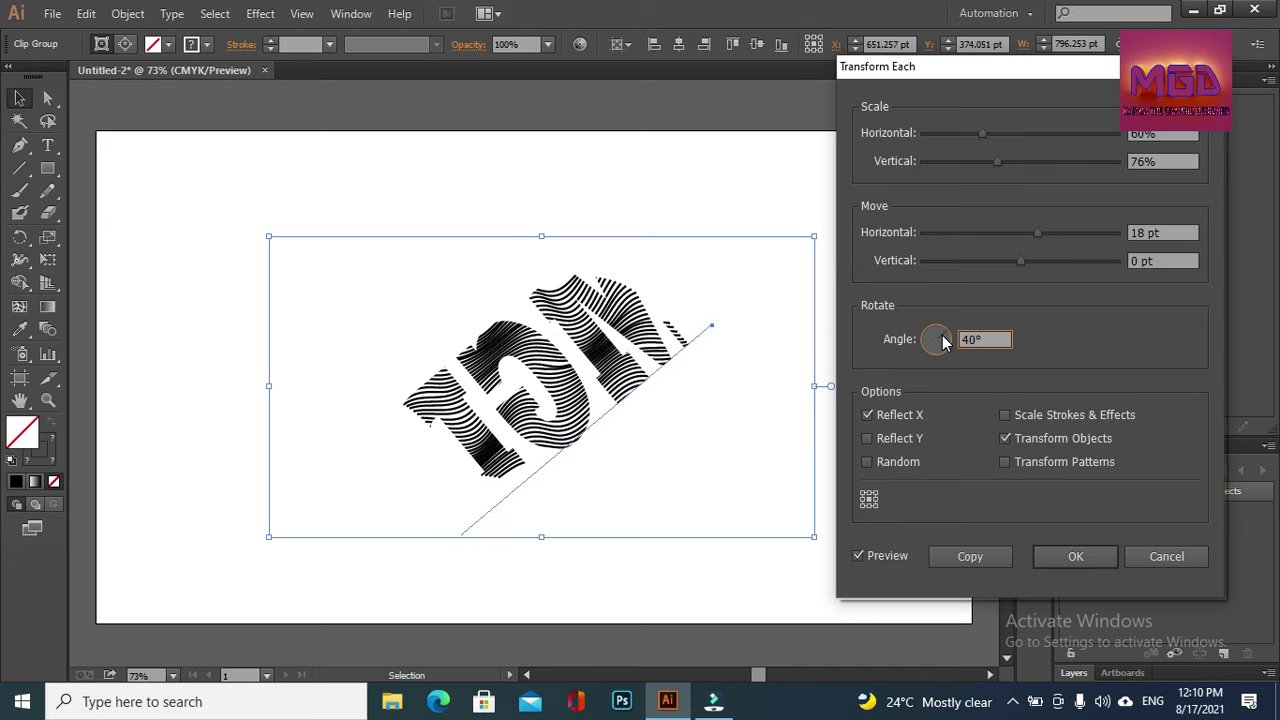
pyautogui.click(944, 337)
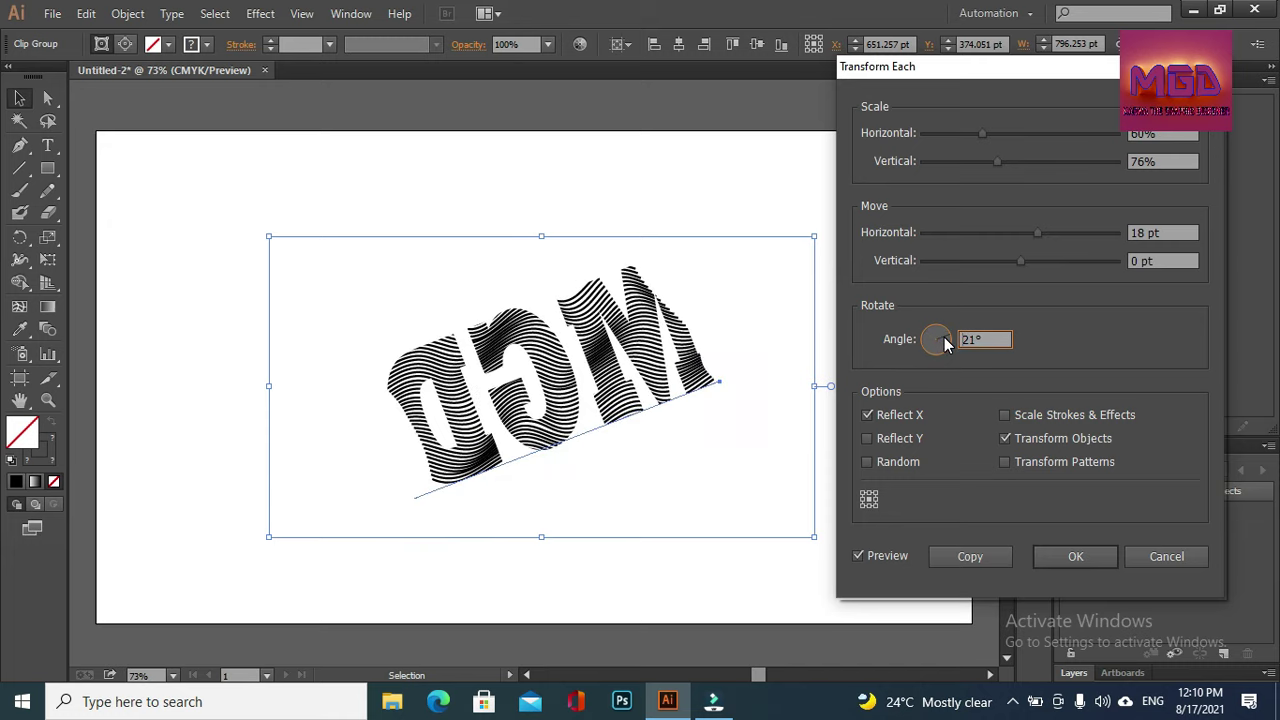
pyautogui.click(1005, 414)
pyautogui.click(1005, 414)
pyautogui.click(1094, 556)
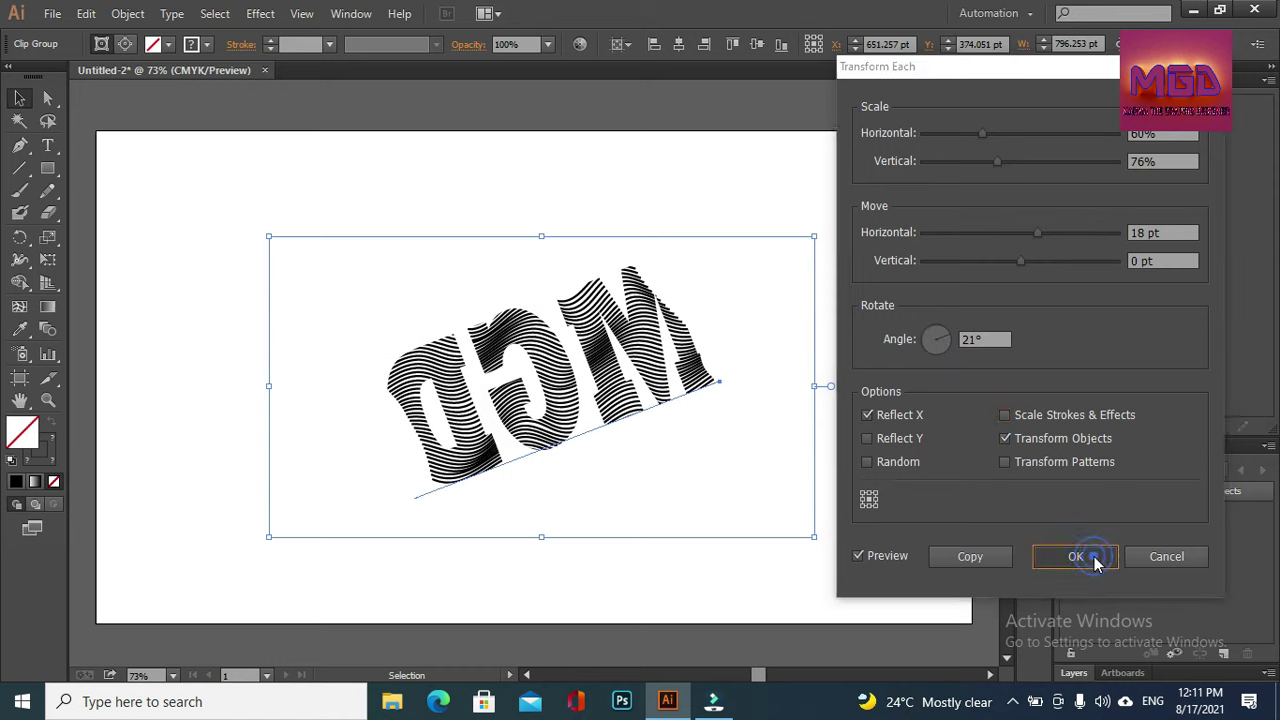
# Move the MGD lettering group higher on the artboard, with a brief check of its text
pyautogui.click(47, 145)
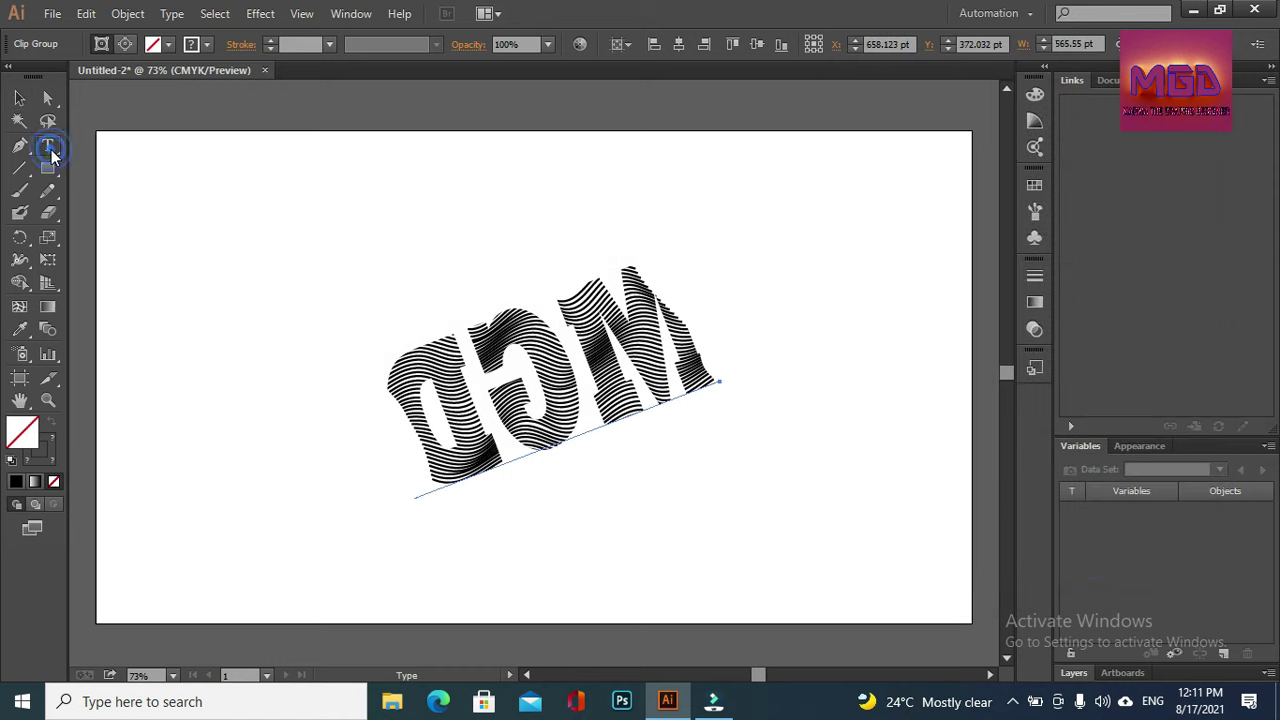
pyautogui.click(18, 100)
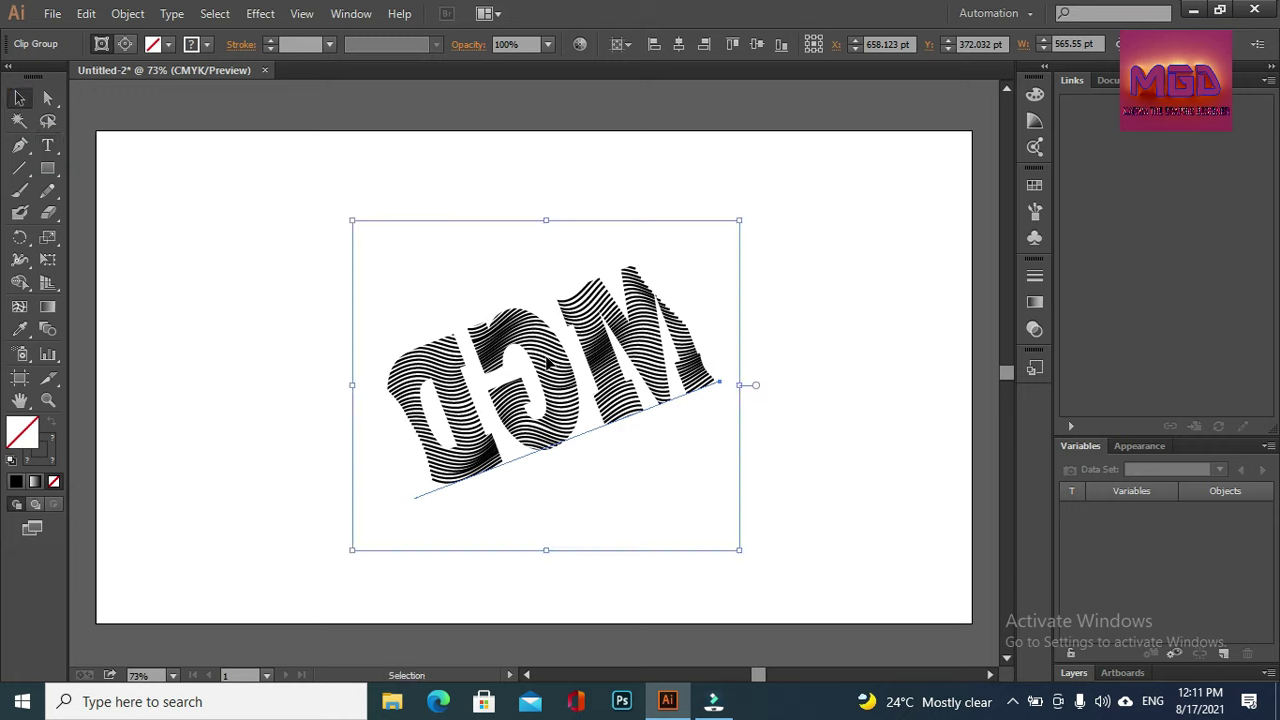
pyautogui.moveTo(545, 360); pyautogui.dragTo(545, 323)
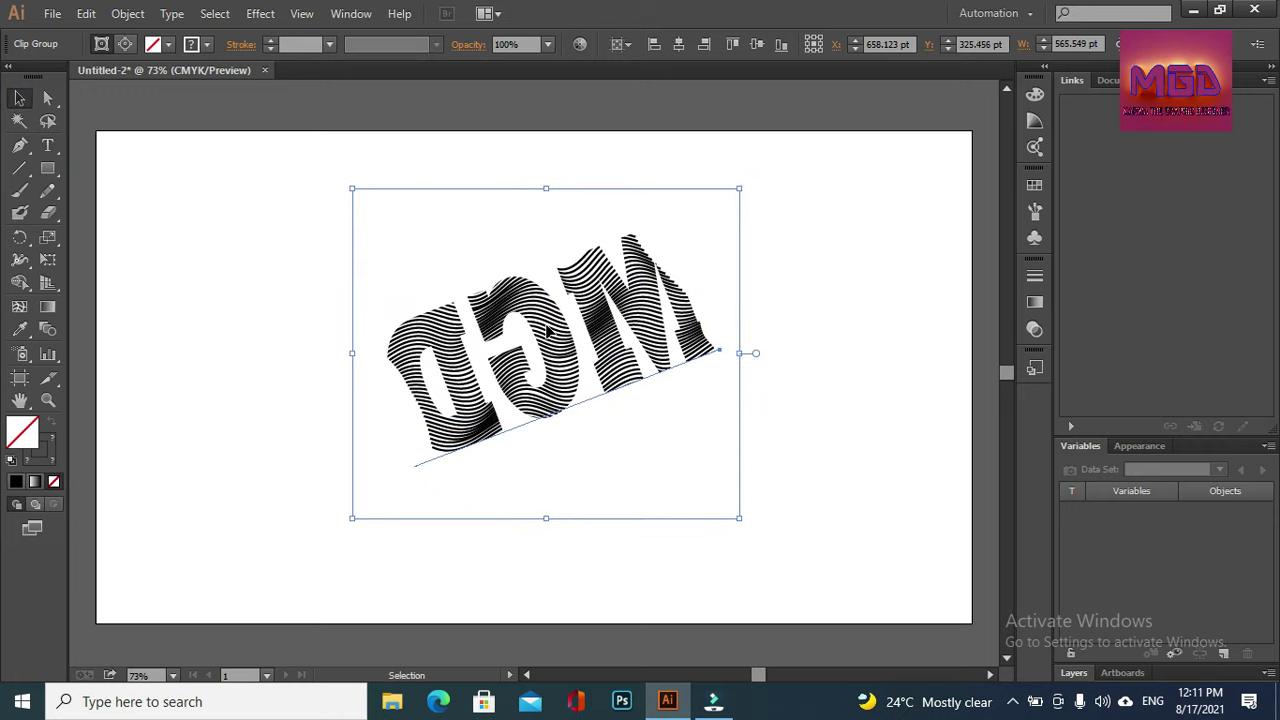
pyautogui.click(48, 146)
pyautogui.doubleClick(428, 491)
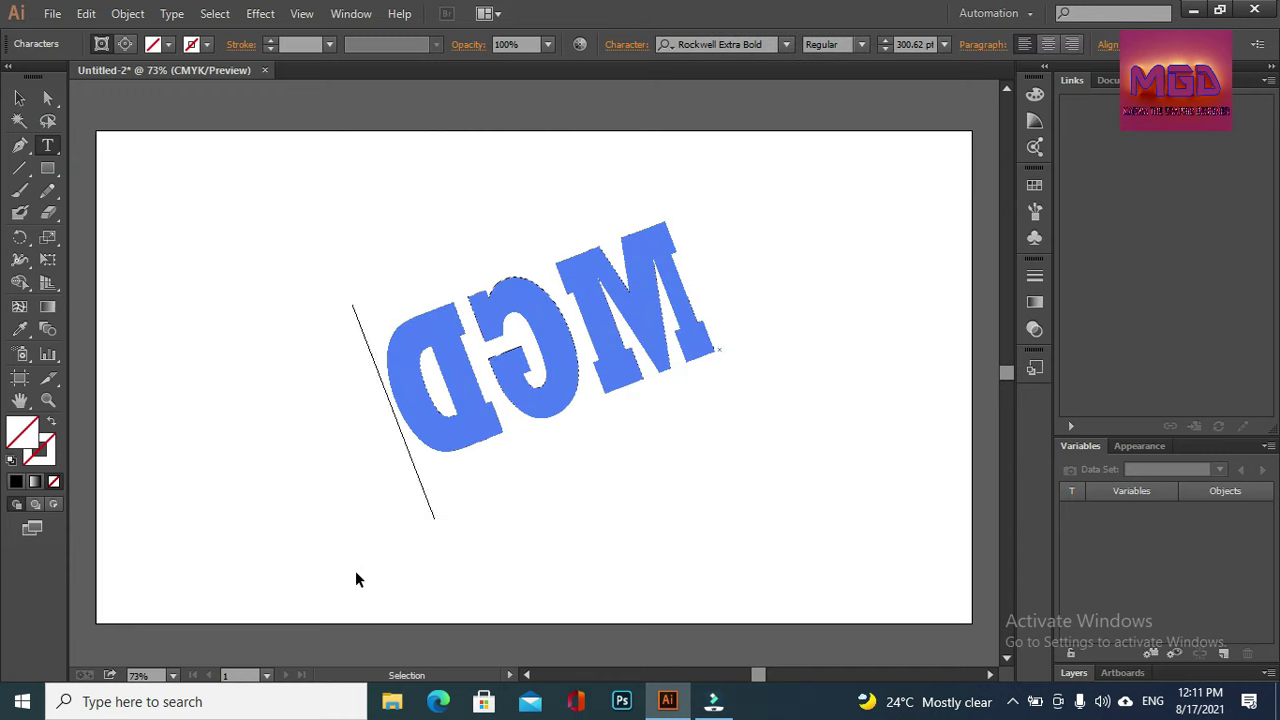
pyautogui.press('Escape')
pyautogui.click(28, 102)
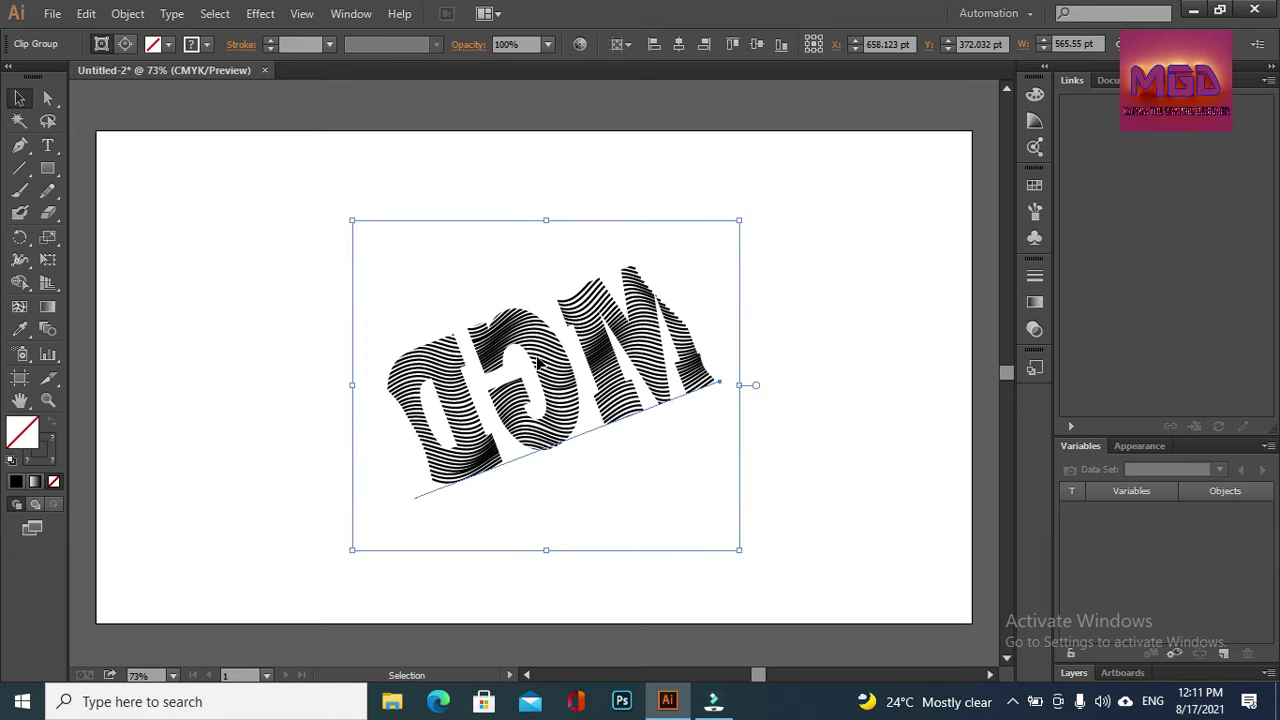
pyautogui.moveTo(538, 363); pyautogui.dragTo(538, 338)
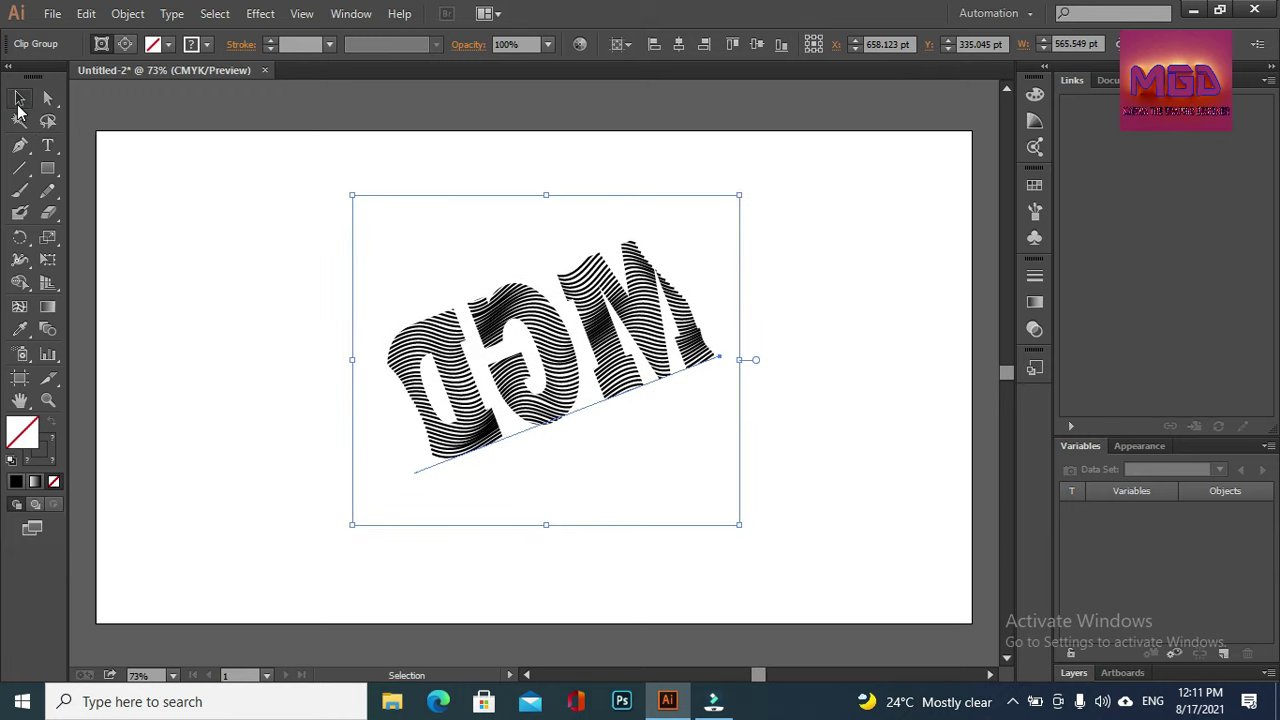
# Draw a black-filled rectangle covering the whole artboard
pyautogui.click(48, 170)
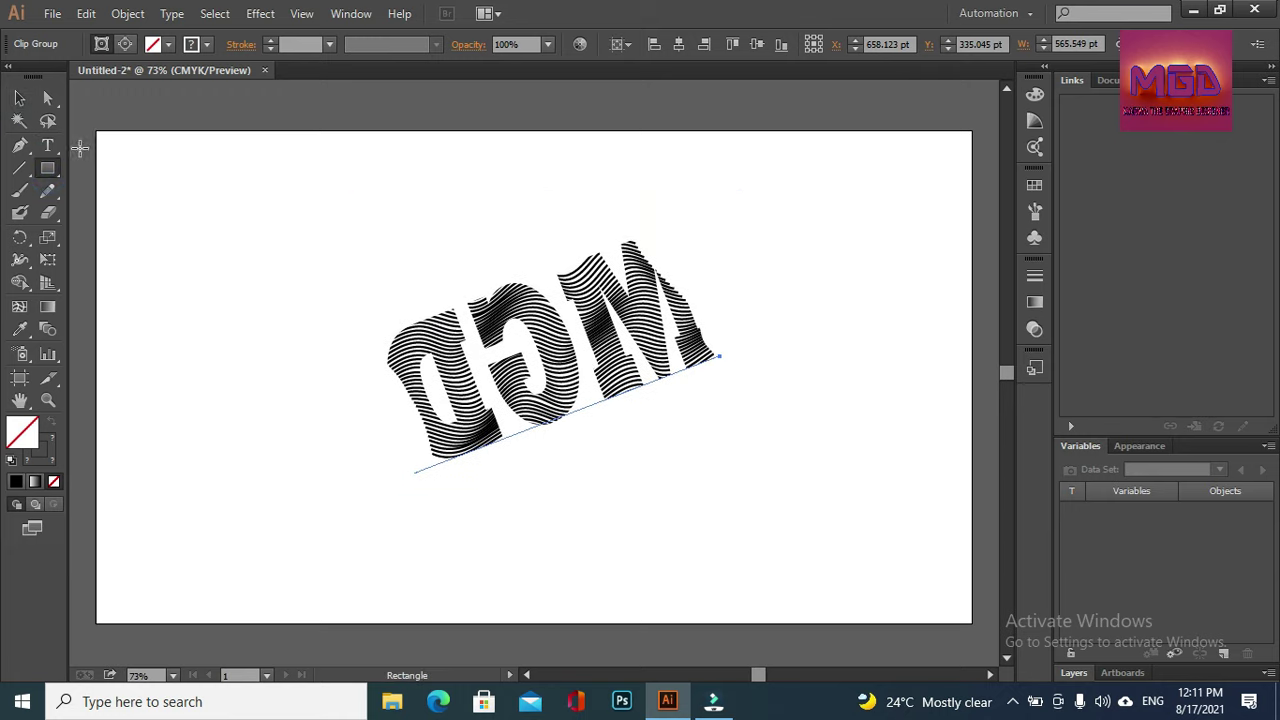
pyautogui.moveTo(96, 131)
pyautogui.mouseDown()
pyautogui.moveTo(755, 571)
pyautogui.moveTo(971, 623)
pyautogui.mouseUp()
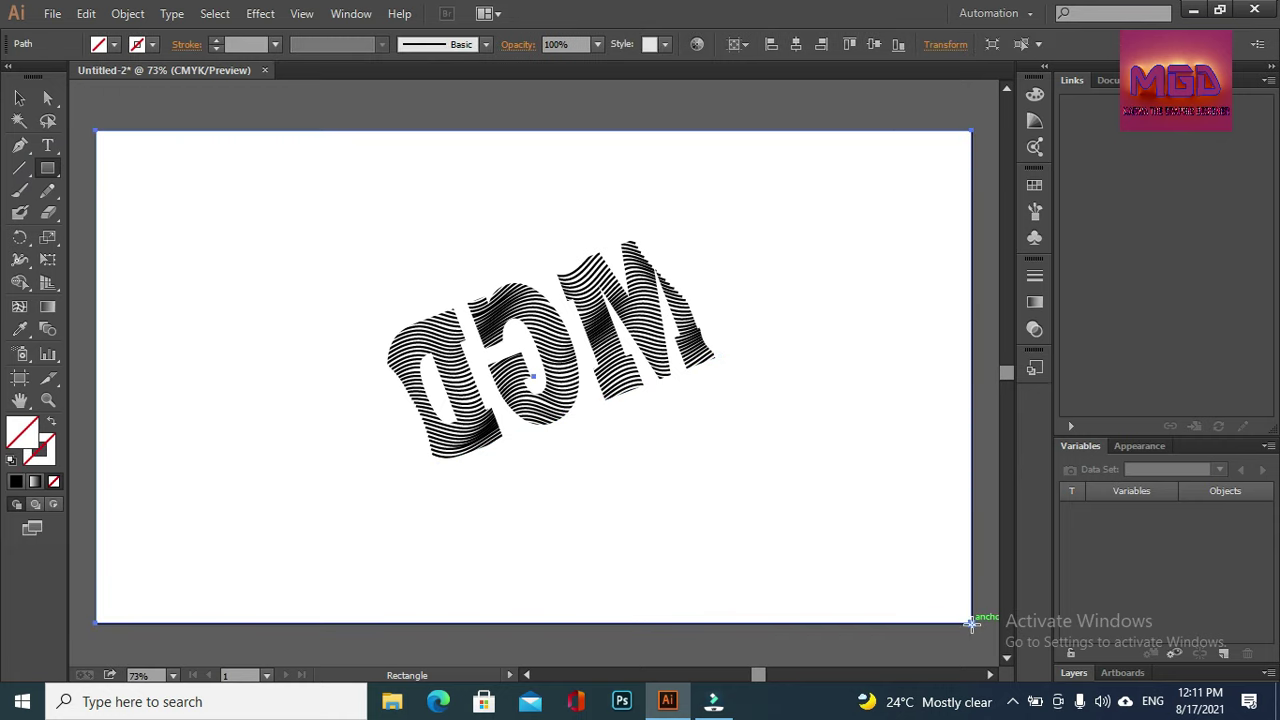
pyautogui.click(114, 44)
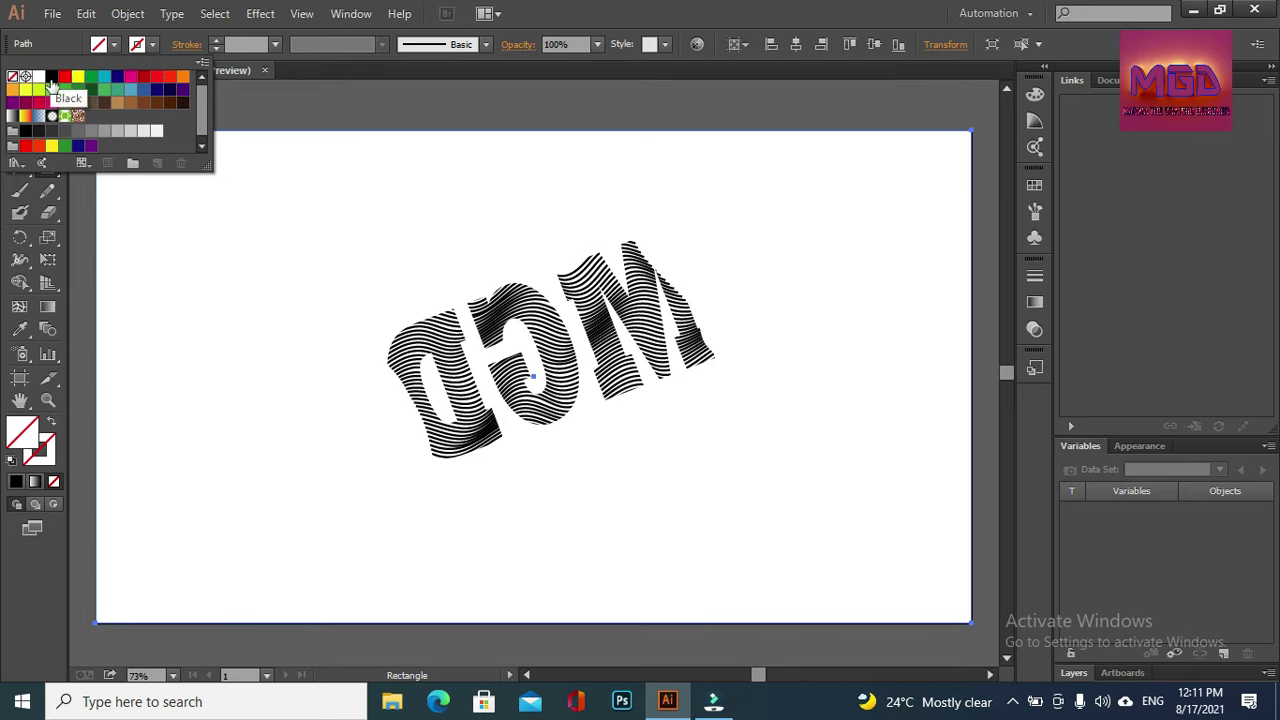
pyautogui.click(51, 79)
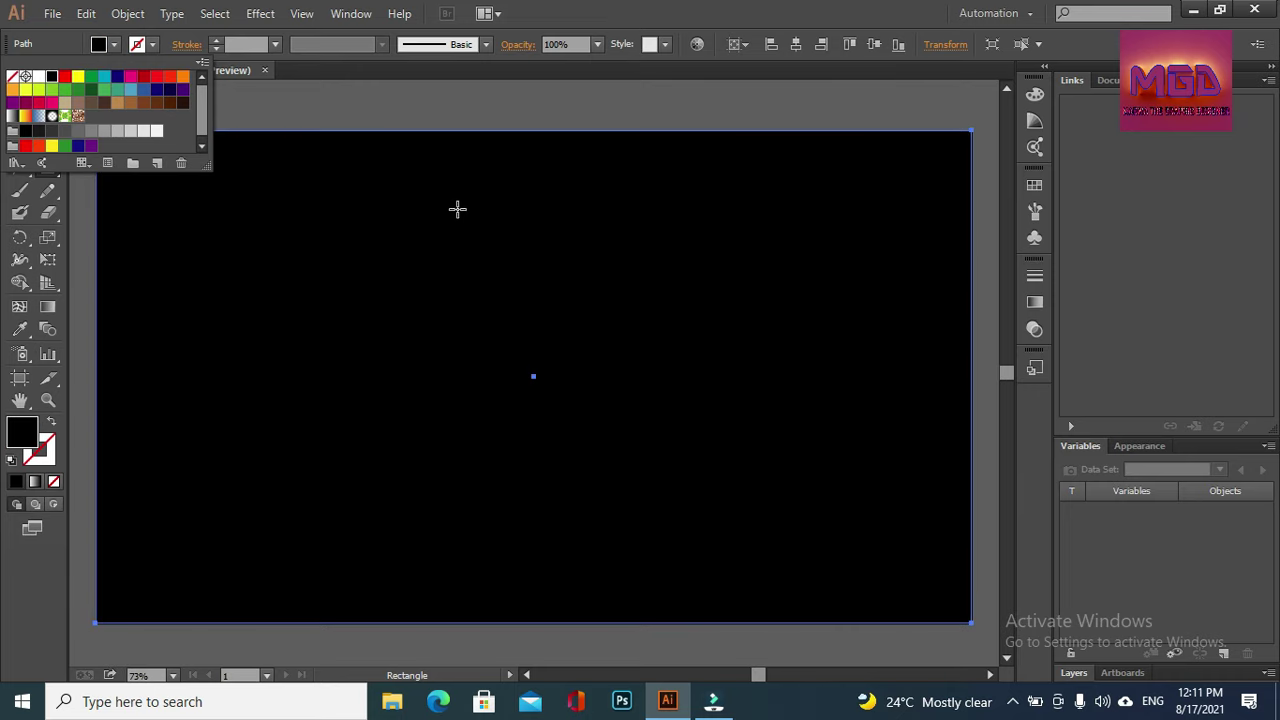
pyautogui.click(691, 28)
# Send the black rectangle behind the lettering, lock it, and reselect the MGD group
pyautogui.press('v')
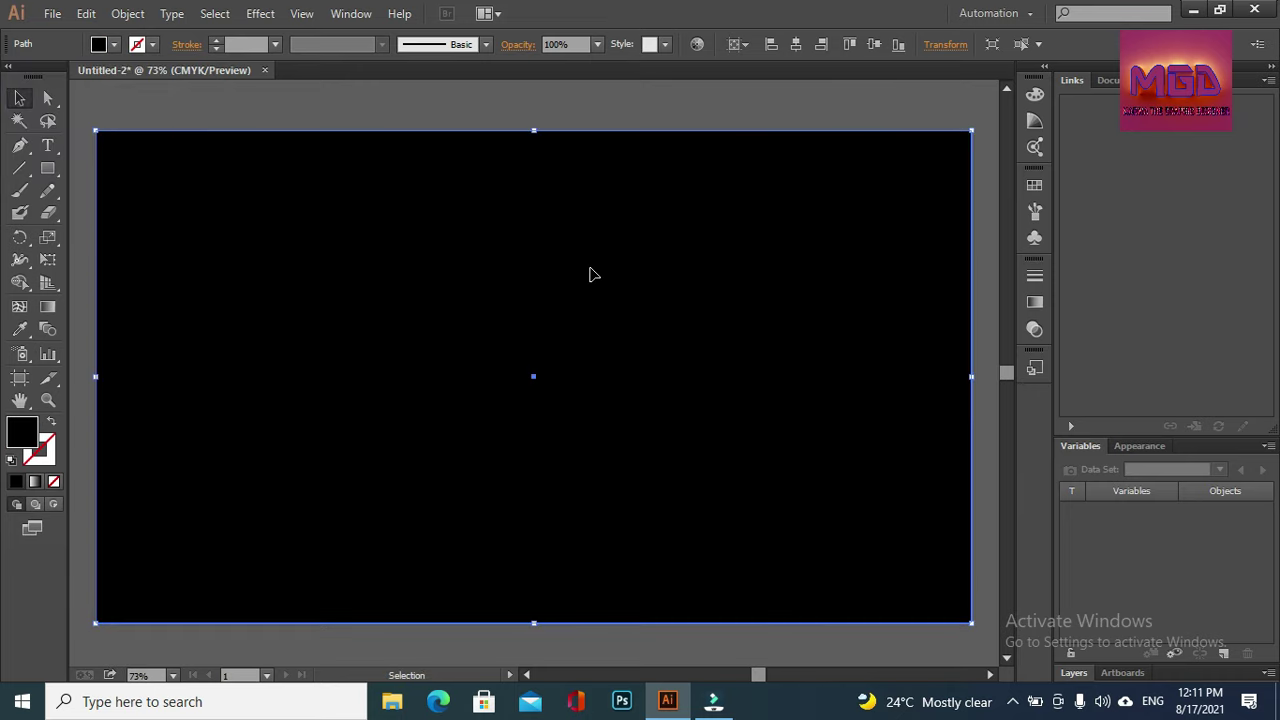
pyautogui.rightClick(590, 270)
pyautogui.click(848, 517)
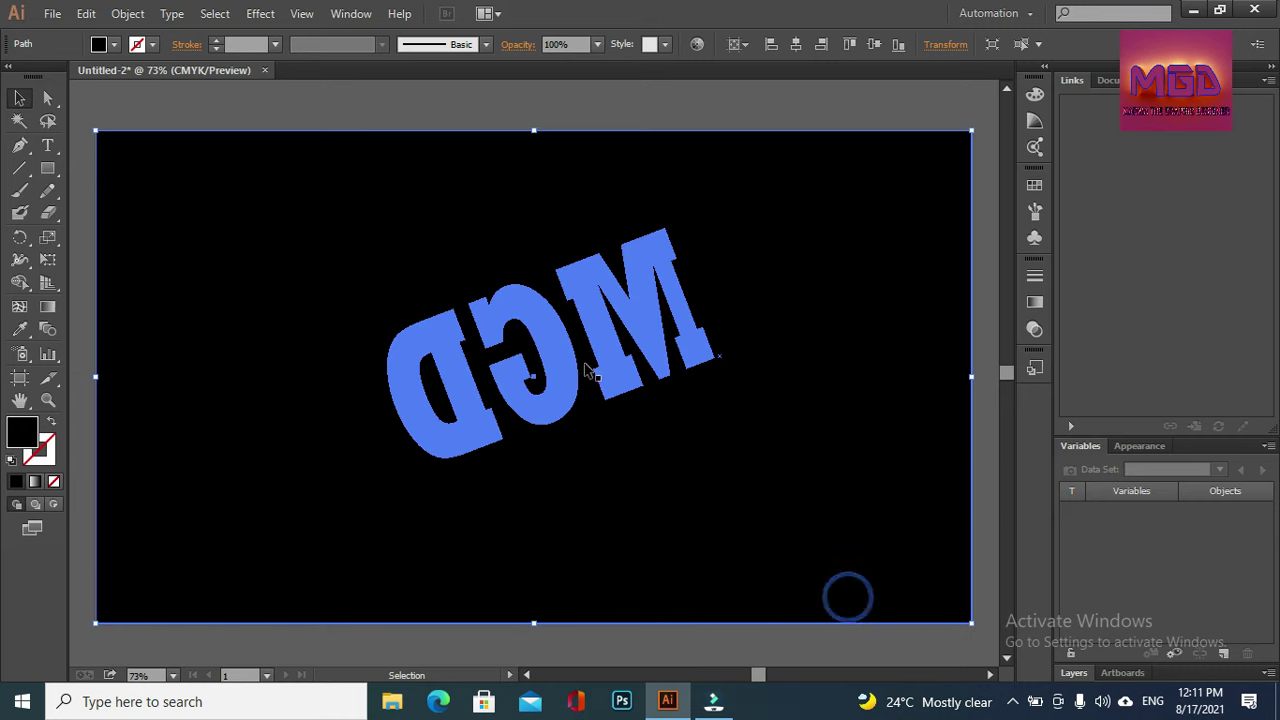
pyautogui.click(127, 13)
pyautogui.moveTo(148, 124)
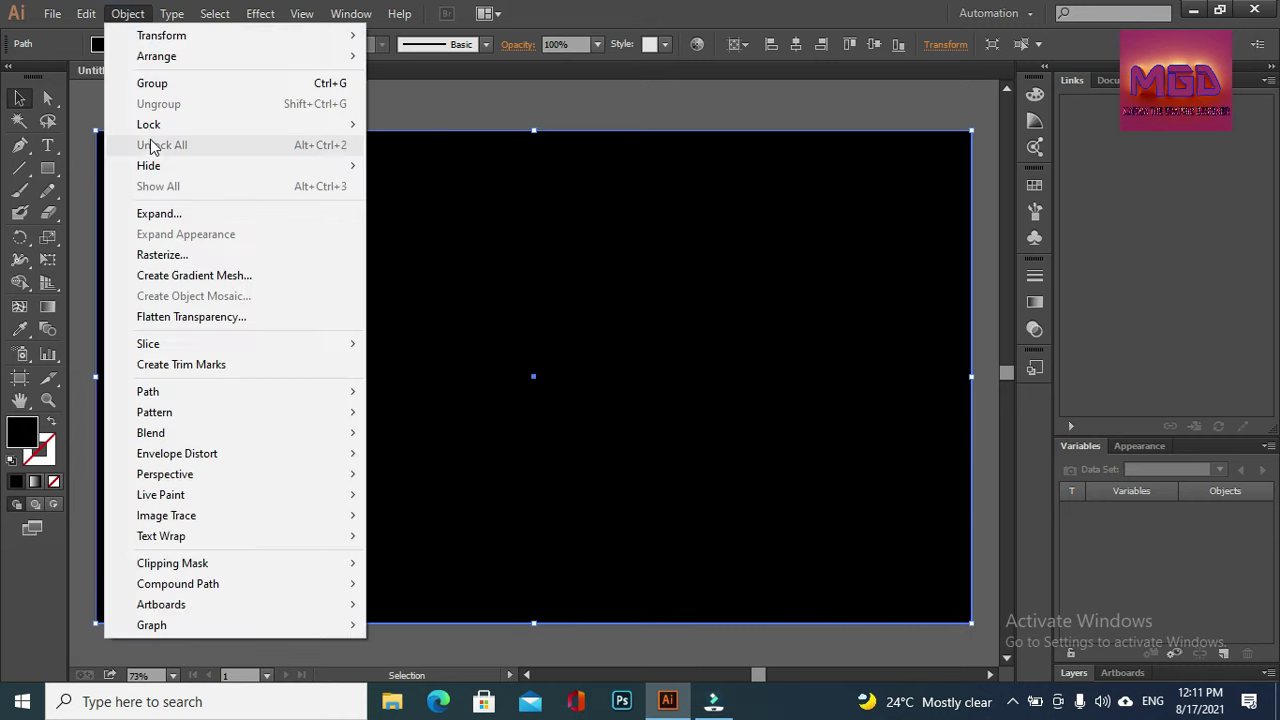
pyautogui.click(437, 145)
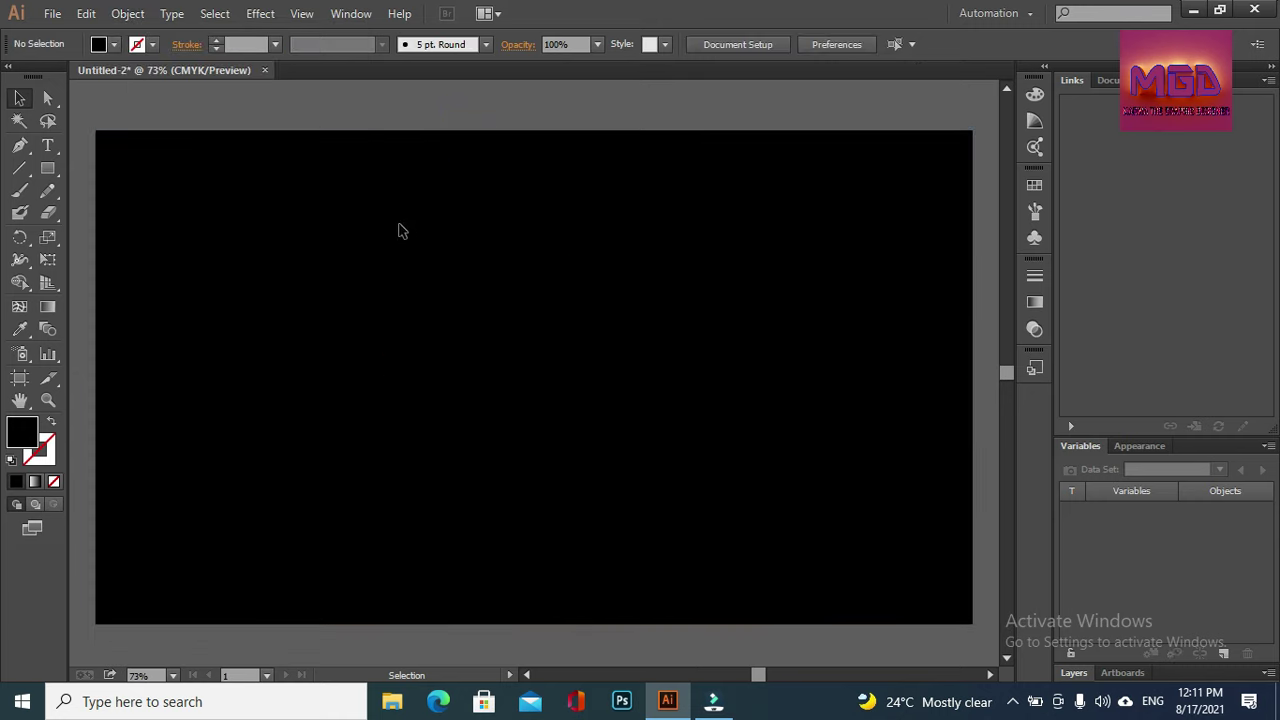
pyautogui.moveTo(400, 228); pyautogui.dragTo(762, 532)
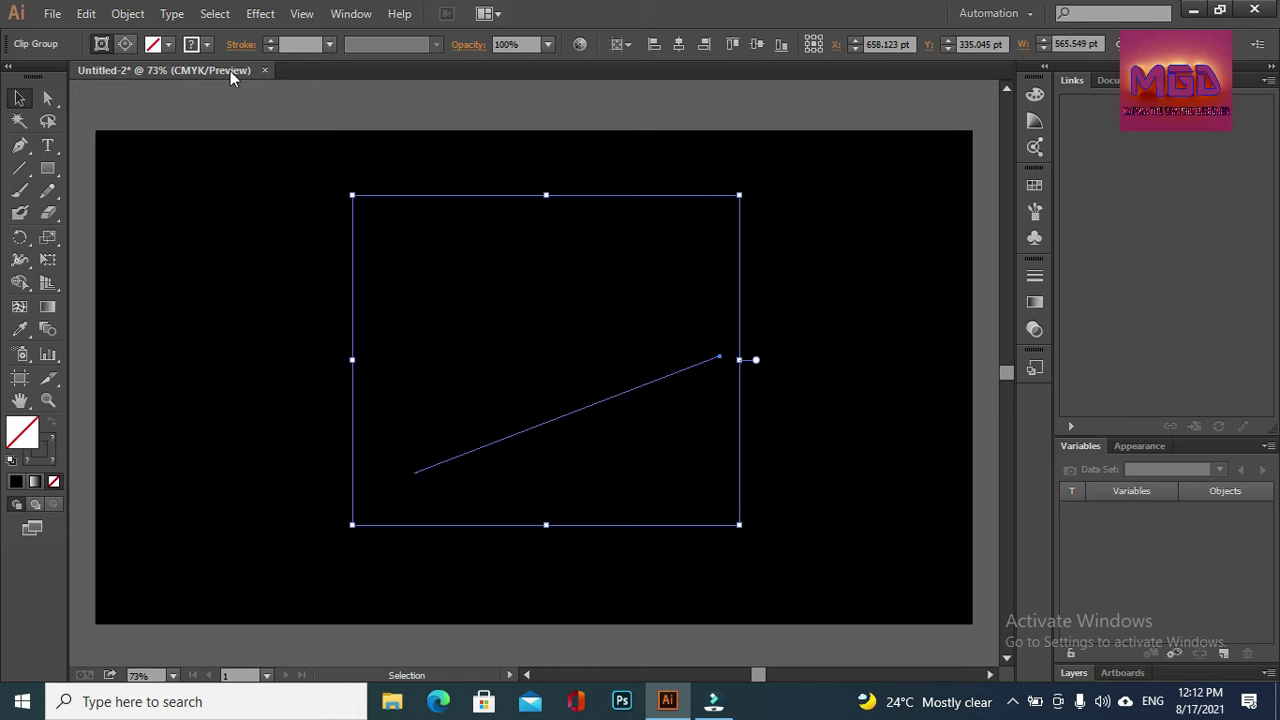
pyautogui.click(209, 44)
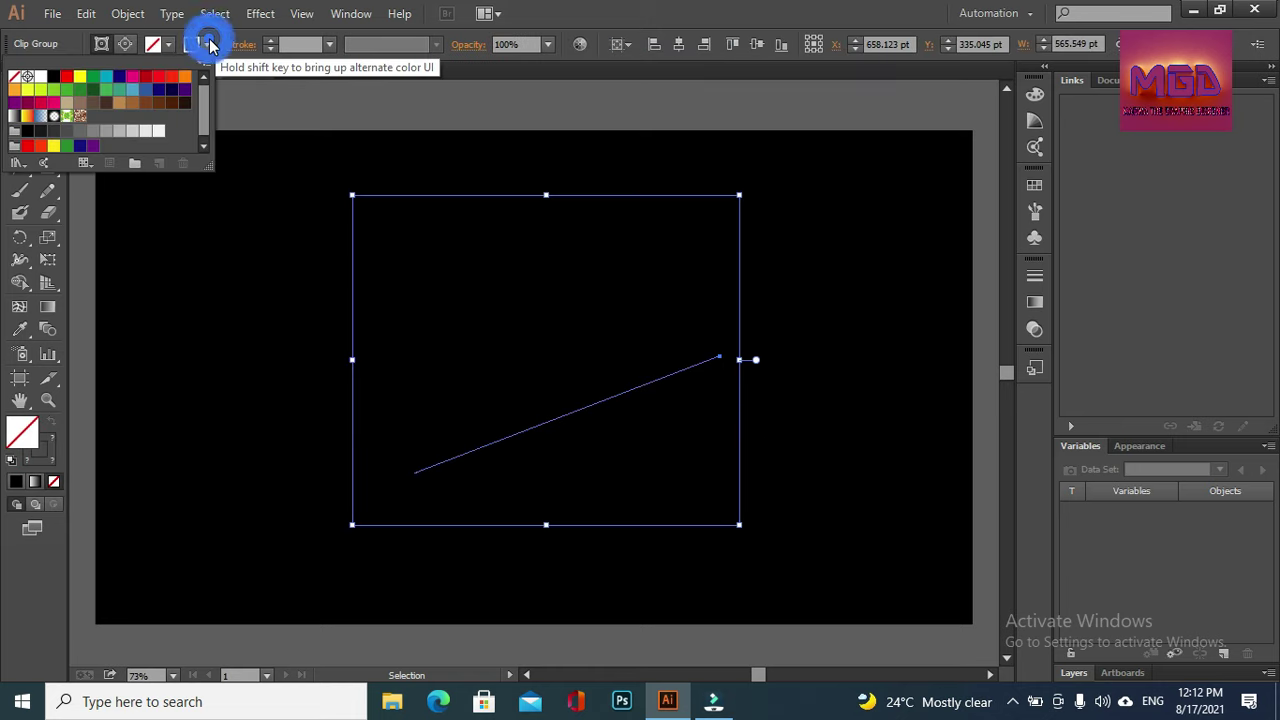
# Give the MGD wavy lines a white stroke and remove the lettering's fill
pyautogui.click(41, 78)
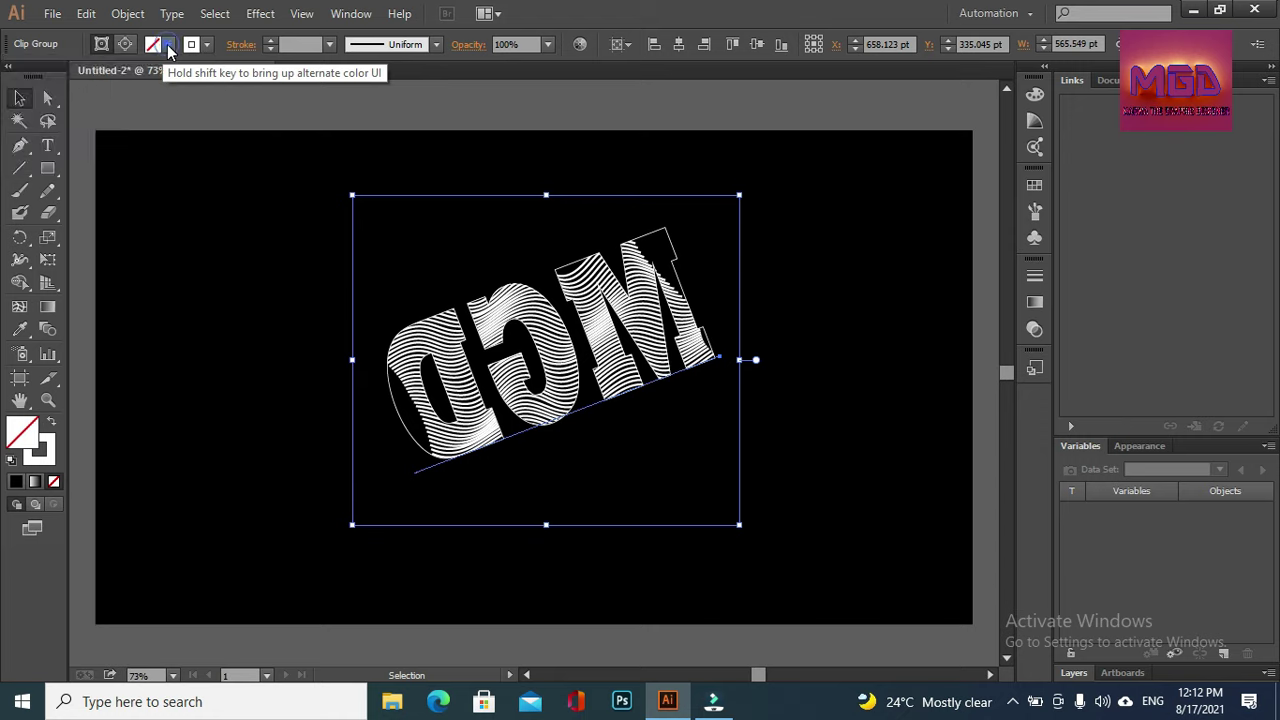
pyautogui.click(167, 44)
pyautogui.click(39, 77)
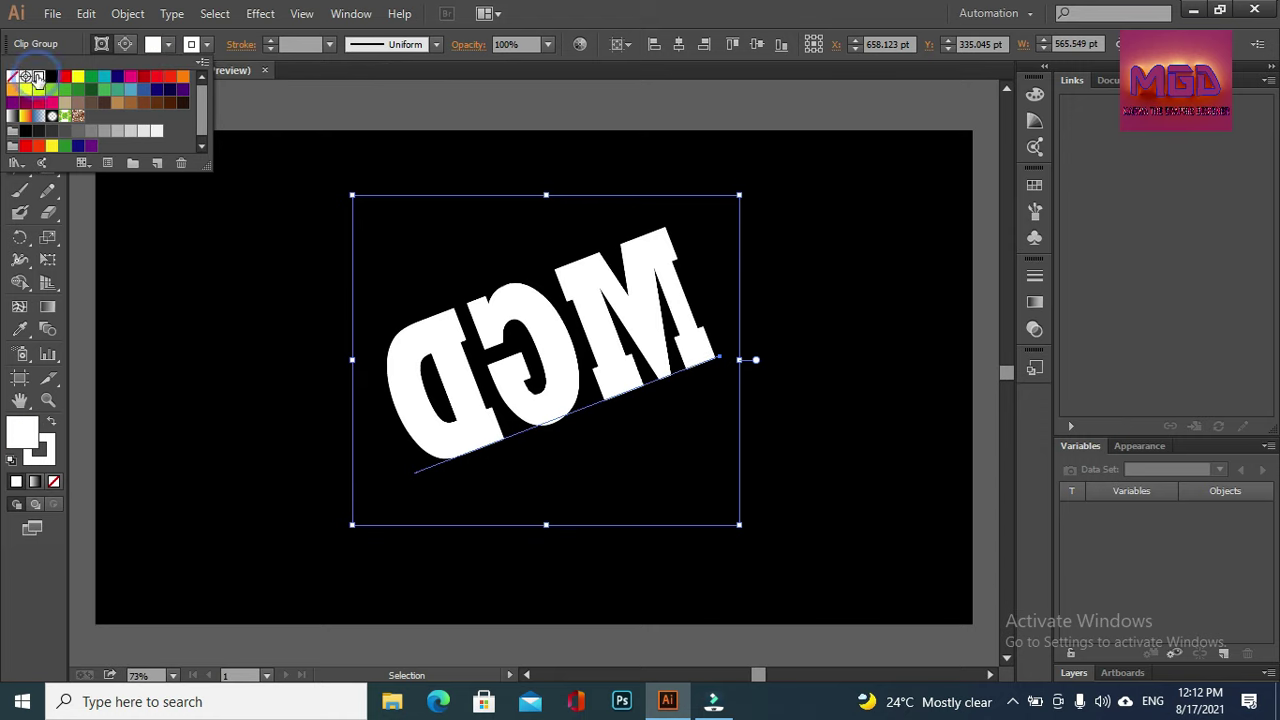
pyautogui.click(533, 180)
pyautogui.click(810, 334)
pyautogui.click(663, 330)
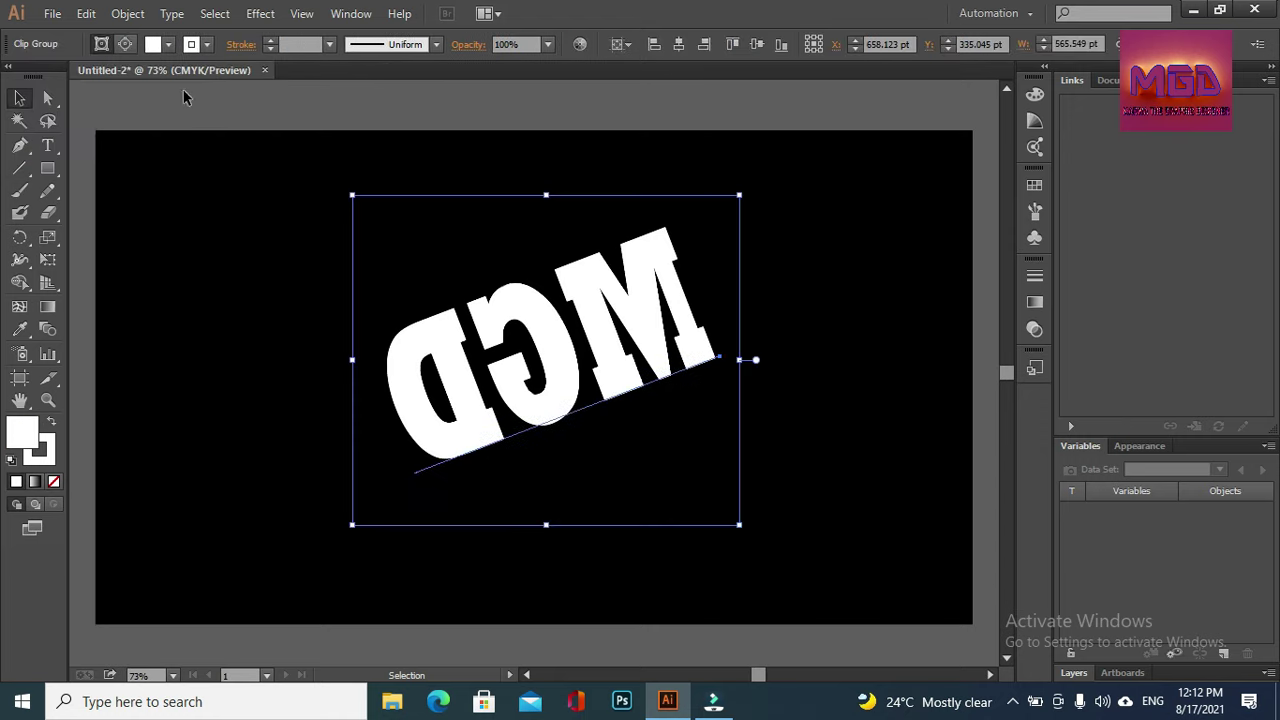
pyautogui.click(166, 45)
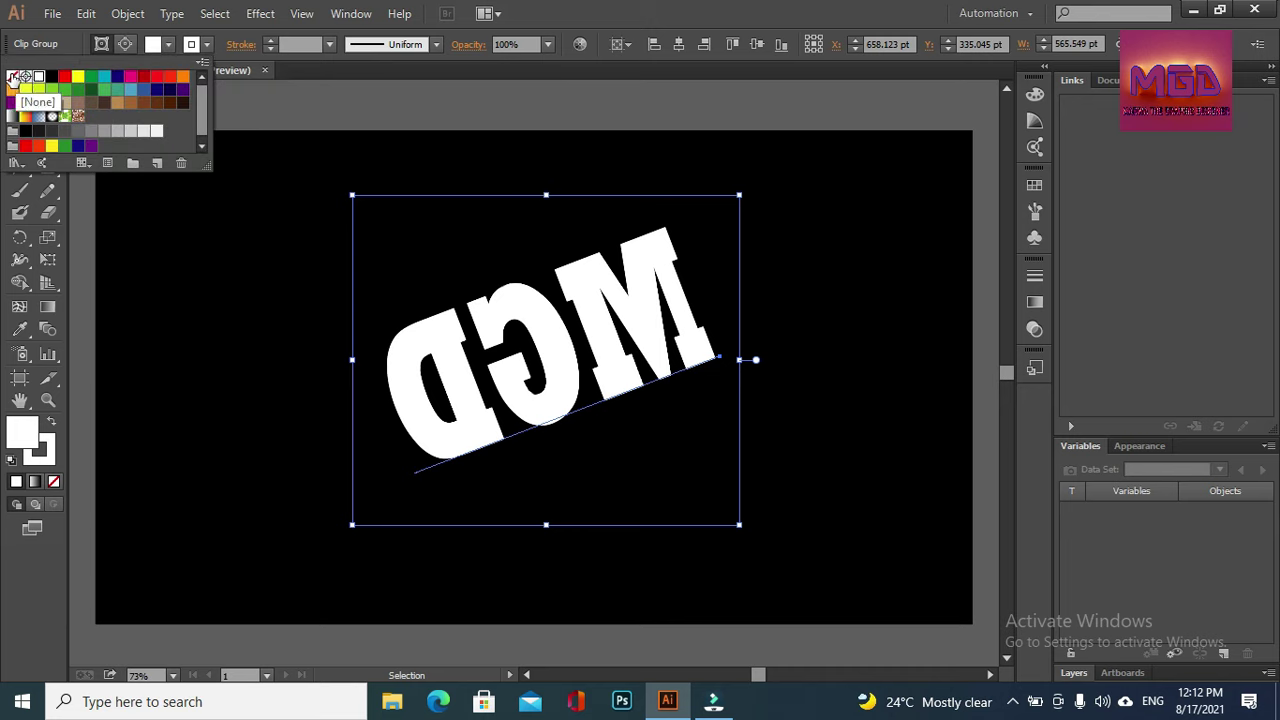
pyautogui.click(13, 78)
pyautogui.click(126, 50)
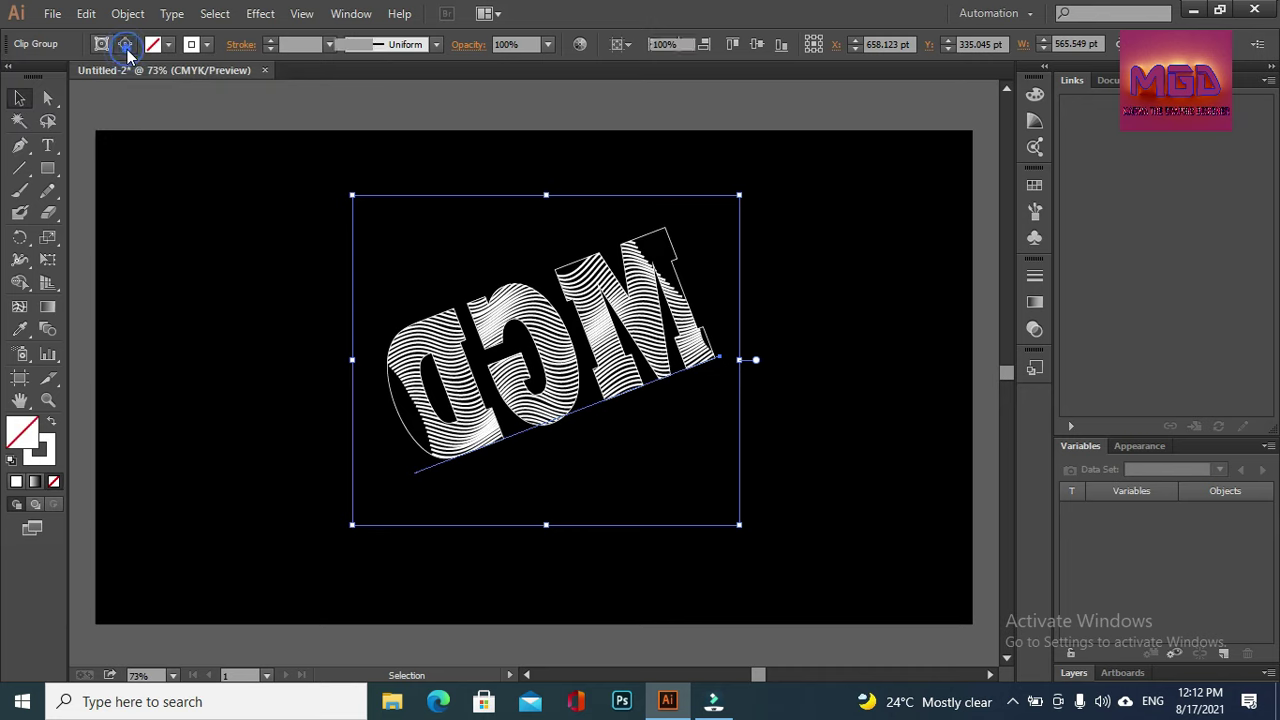
# Select the MGD text outline and browse the stroke width profiles without changing them
pyautogui.click(127, 50)
pyautogui.click(246, 323)
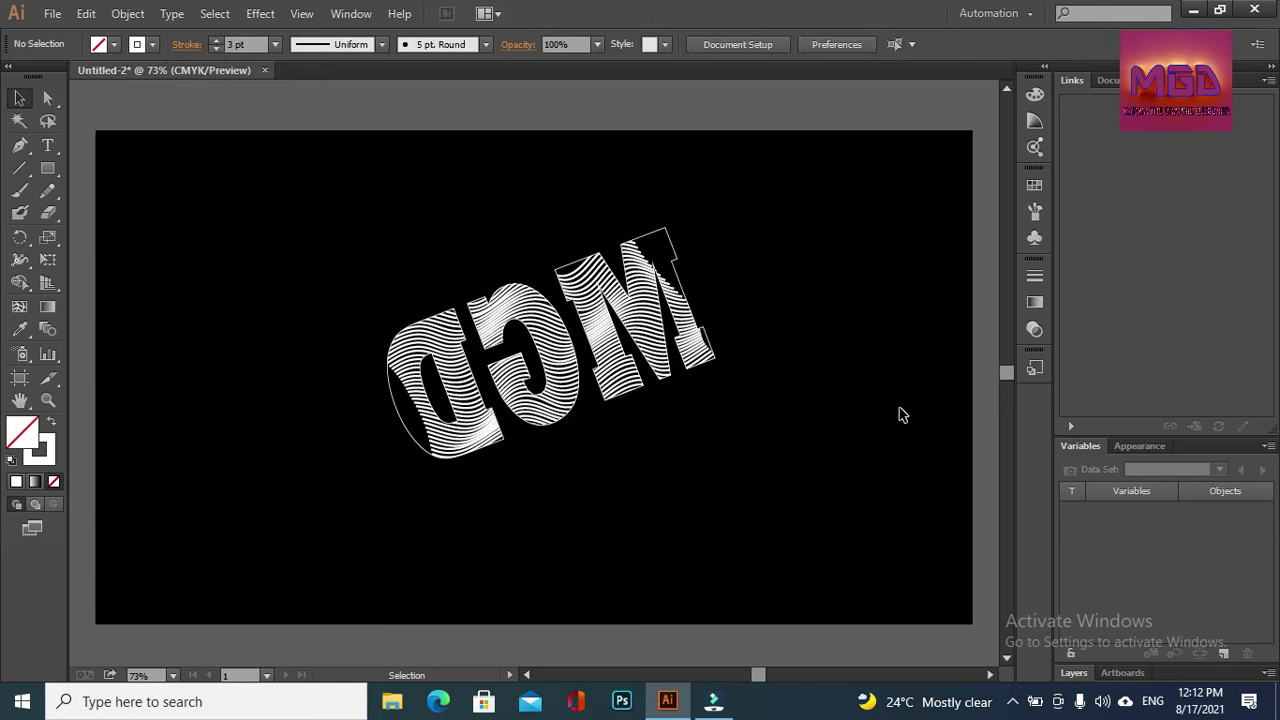
pyautogui.moveTo(283, 245); pyautogui.dragTo(620, 430)
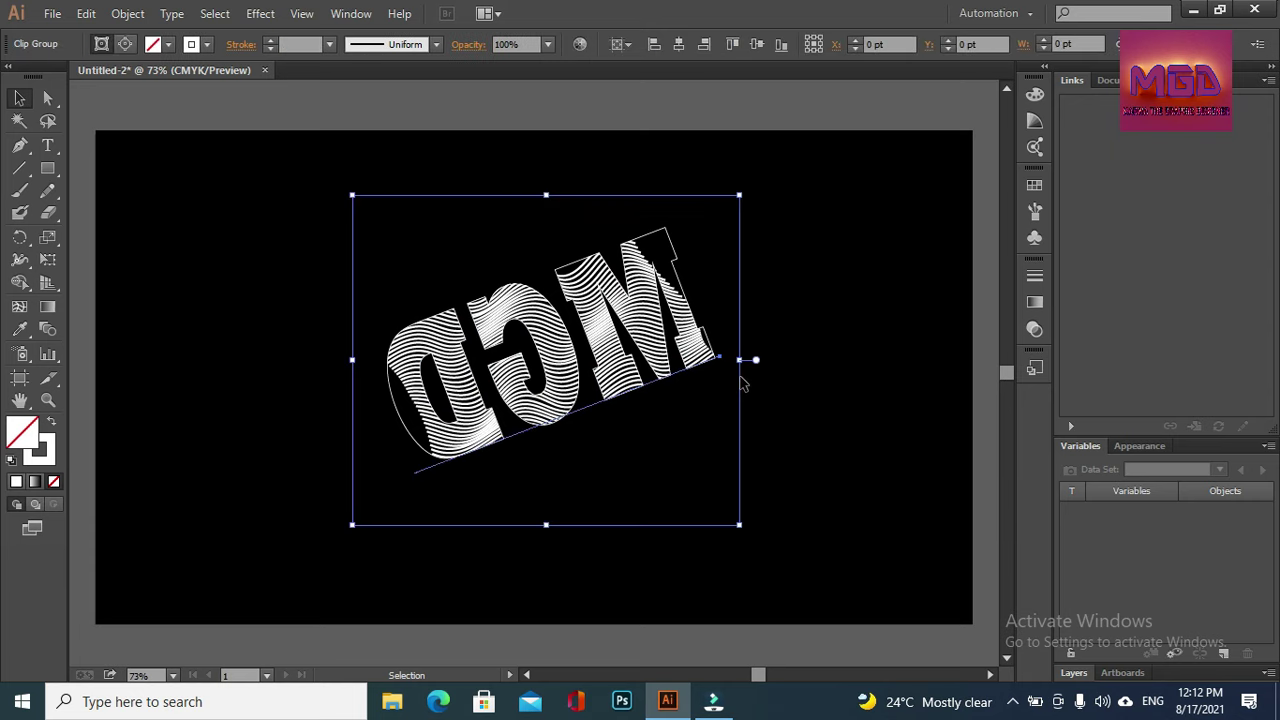
pyautogui.click(124, 47)
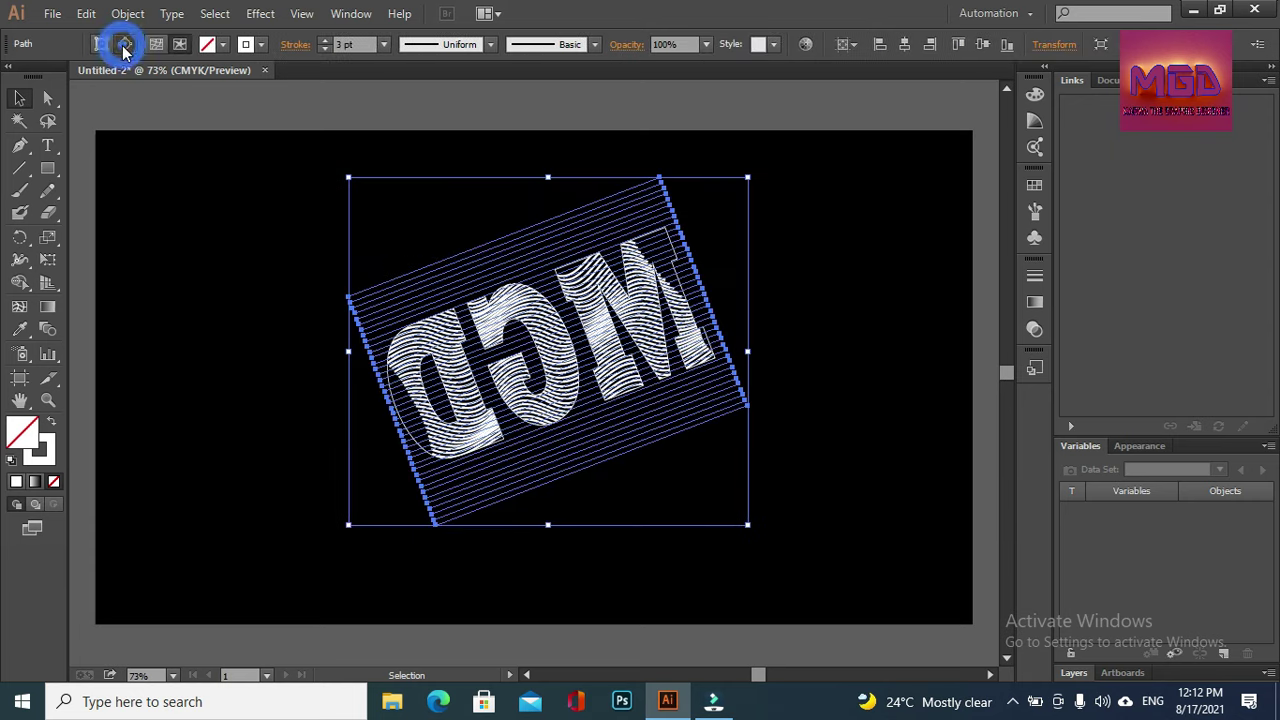
pyautogui.click(101, 45)
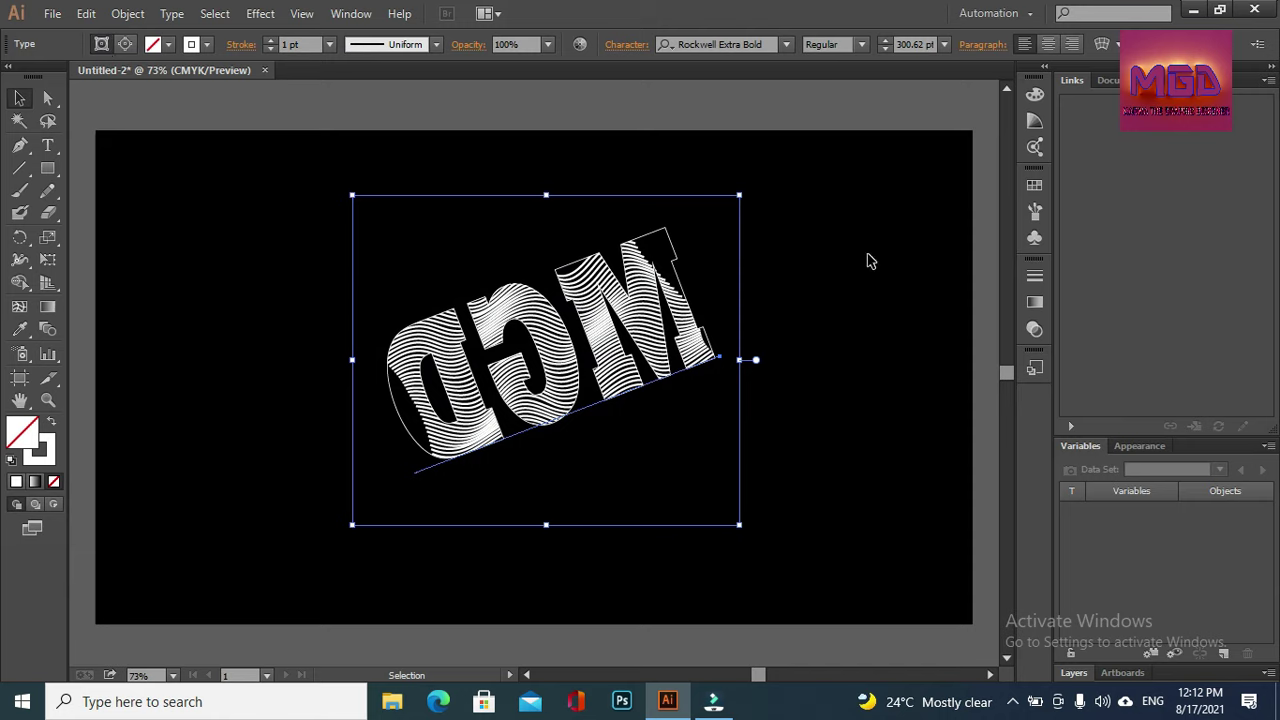
pyautogui.click(436, 44)
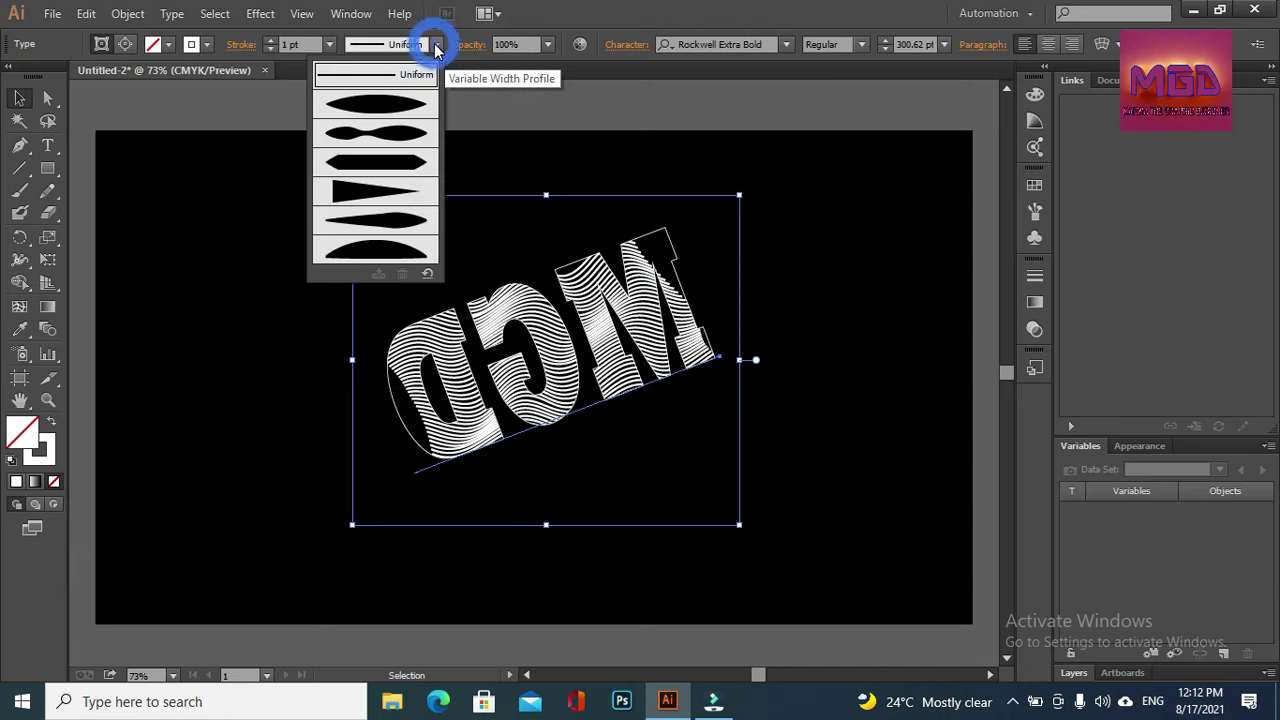
pyautogui.click(404, 135)
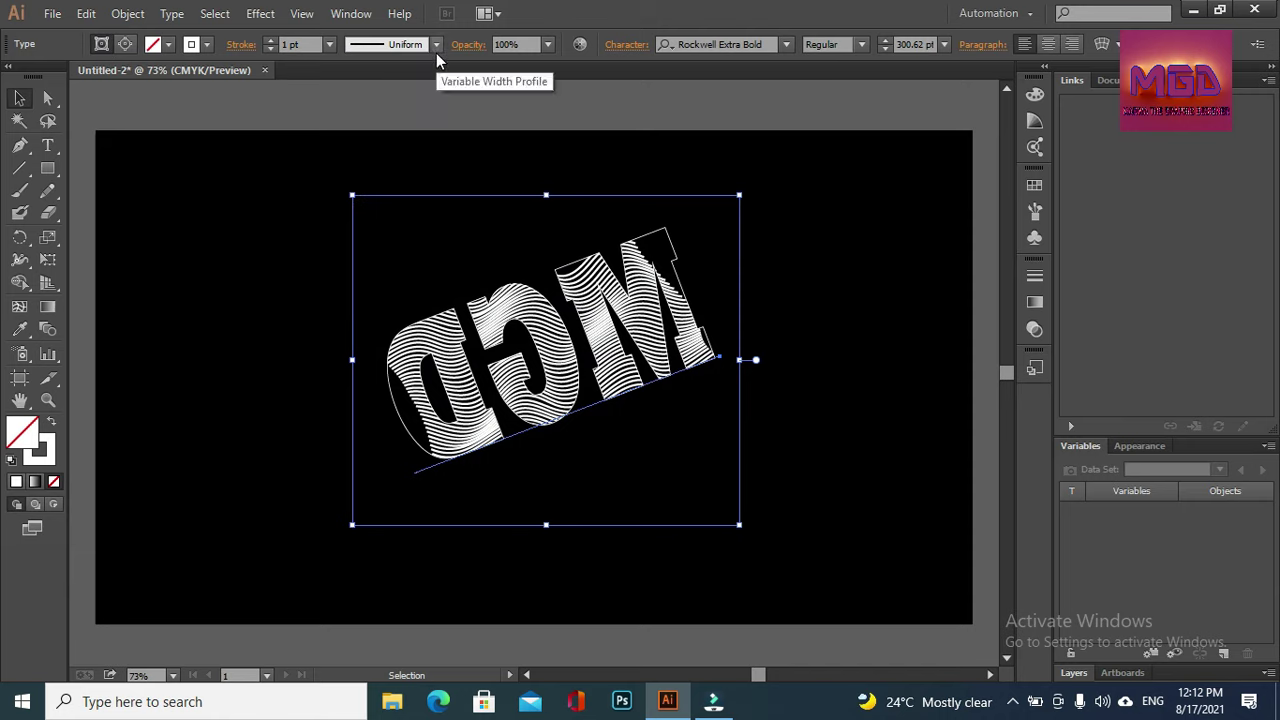
pyautogui.click(436, 44)
pyautogui.click(397, 133)
pyautogui.click(436, 44)
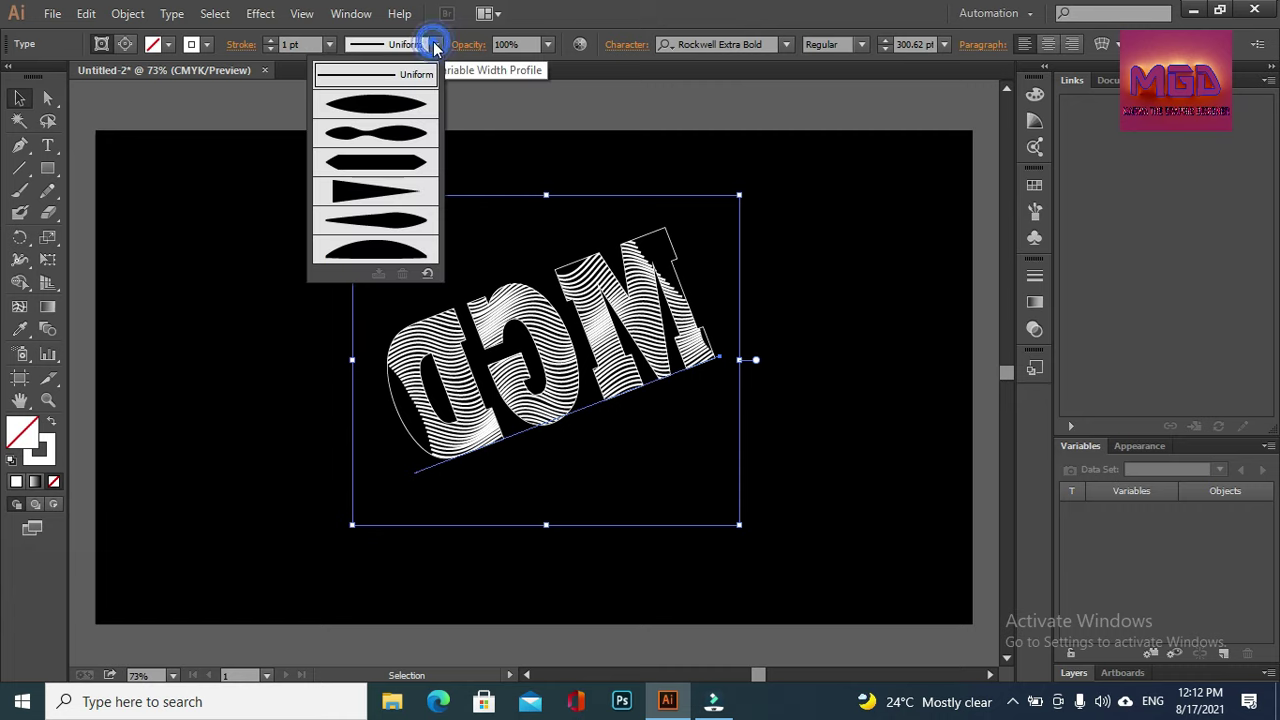
pyautogui.click(272, 43)
# Adjust the outline stroke weight between 4 pt and 1 pt, settling on 2 pt
pyautogui.click(272, 43)
pyautogui.click(272, 43)
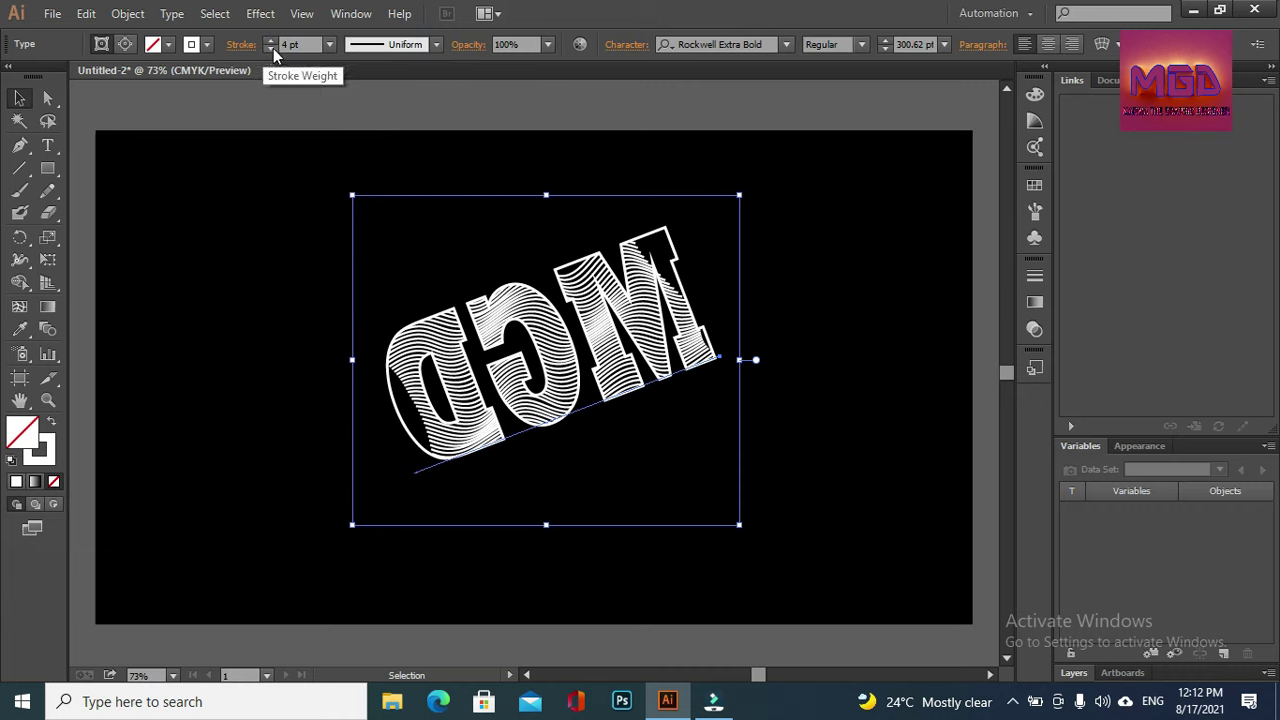
pyautogui.click(271, 48)
pyautogui.click(271, 48)
pyautogui.click(271, 48)
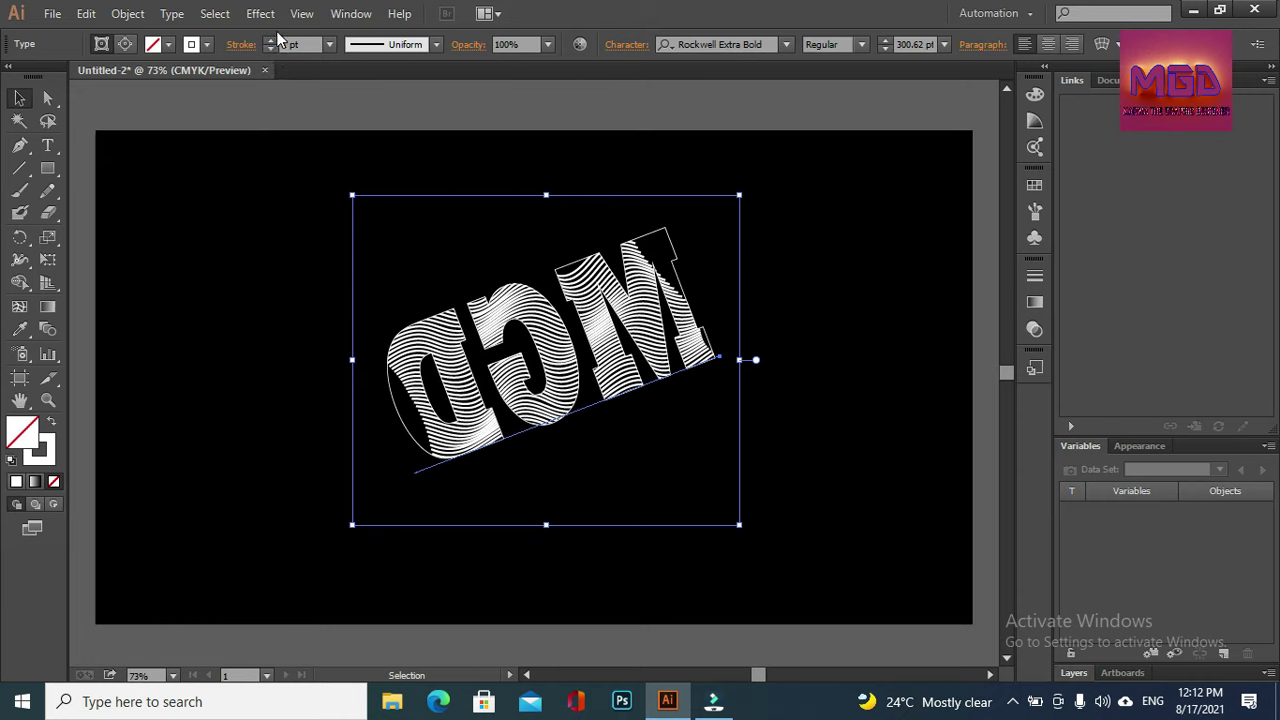
pyautogui.click(270, 40)
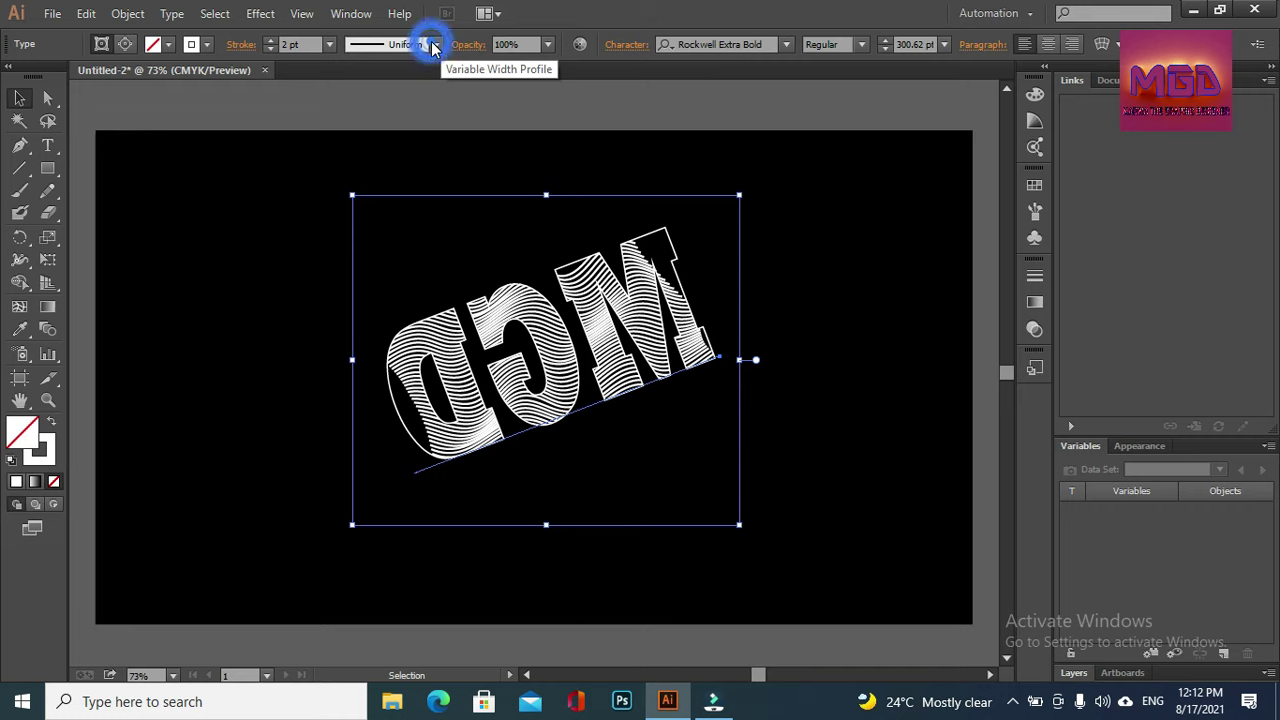
pyautogui.click(436, 44)
pyautogui.click(376, 197)
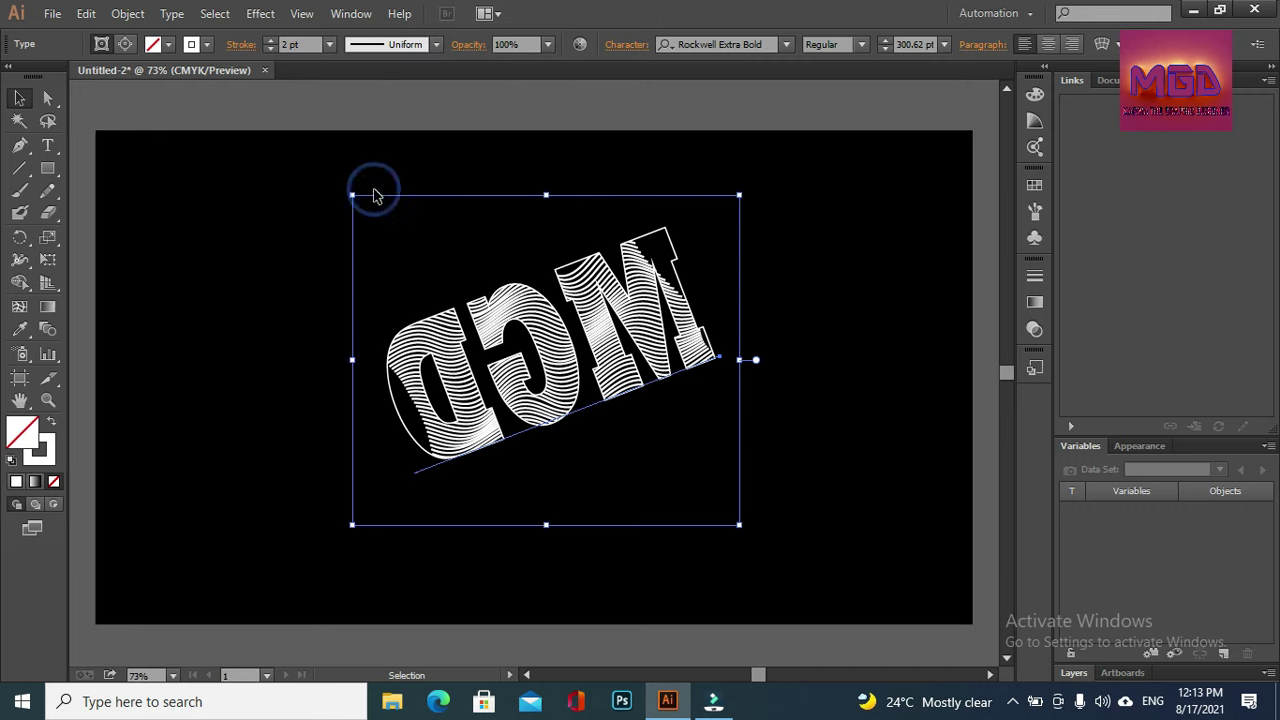
# Set the MGD lettering's stroke to None, check the result, and reselect the group
pyautogui.click(873, 356)
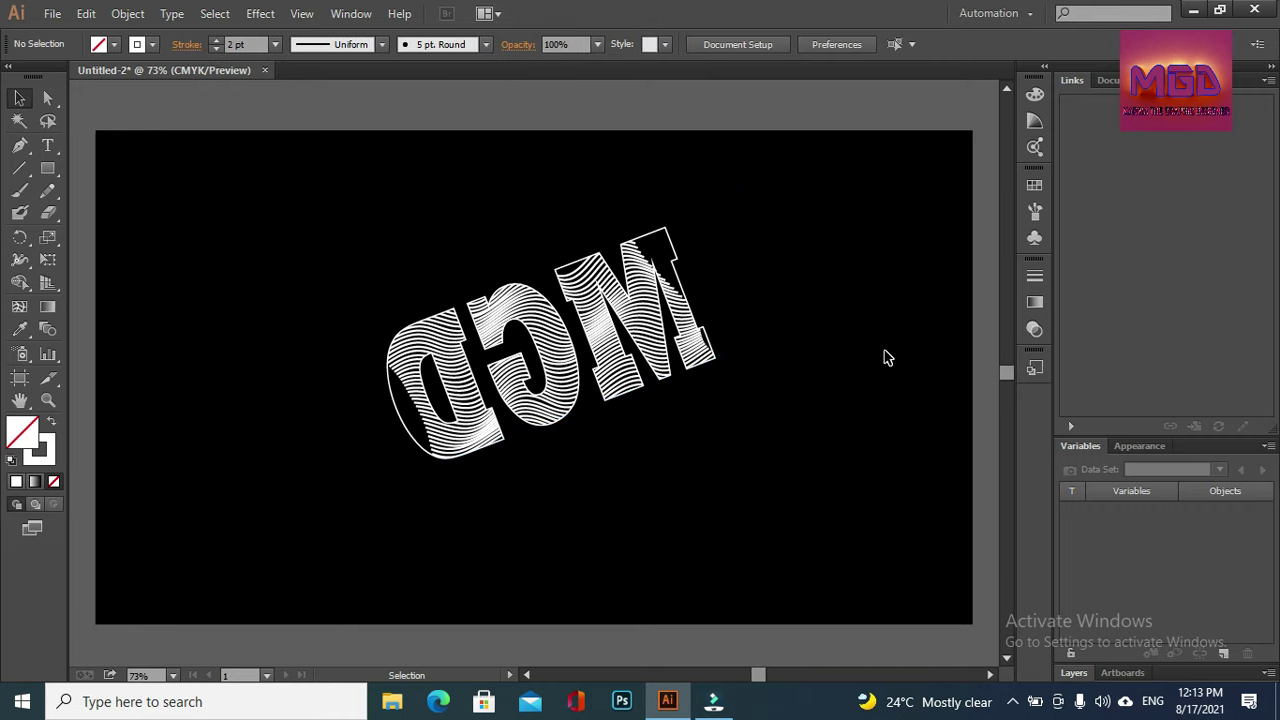
pyautogui.click(645, 322)
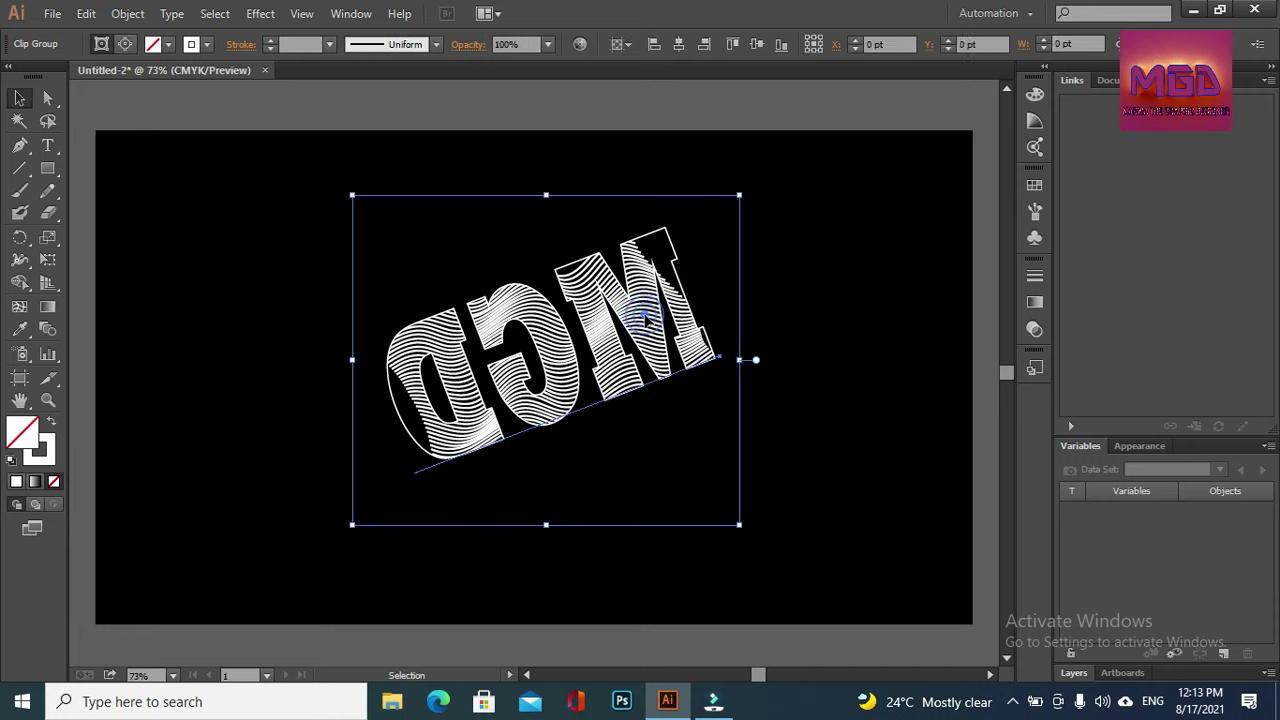
pyautogui.click(206, 45)
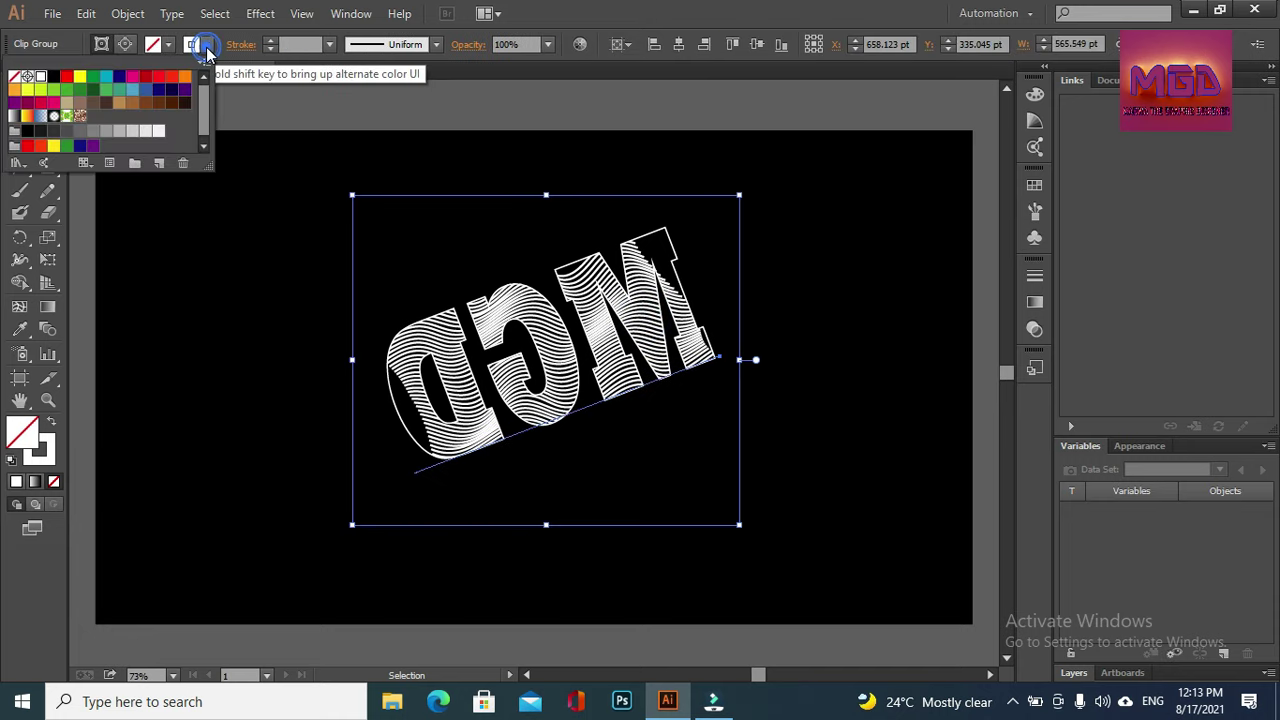
pyautogui.click(14, 76)
pyautogui.click(795, 302)
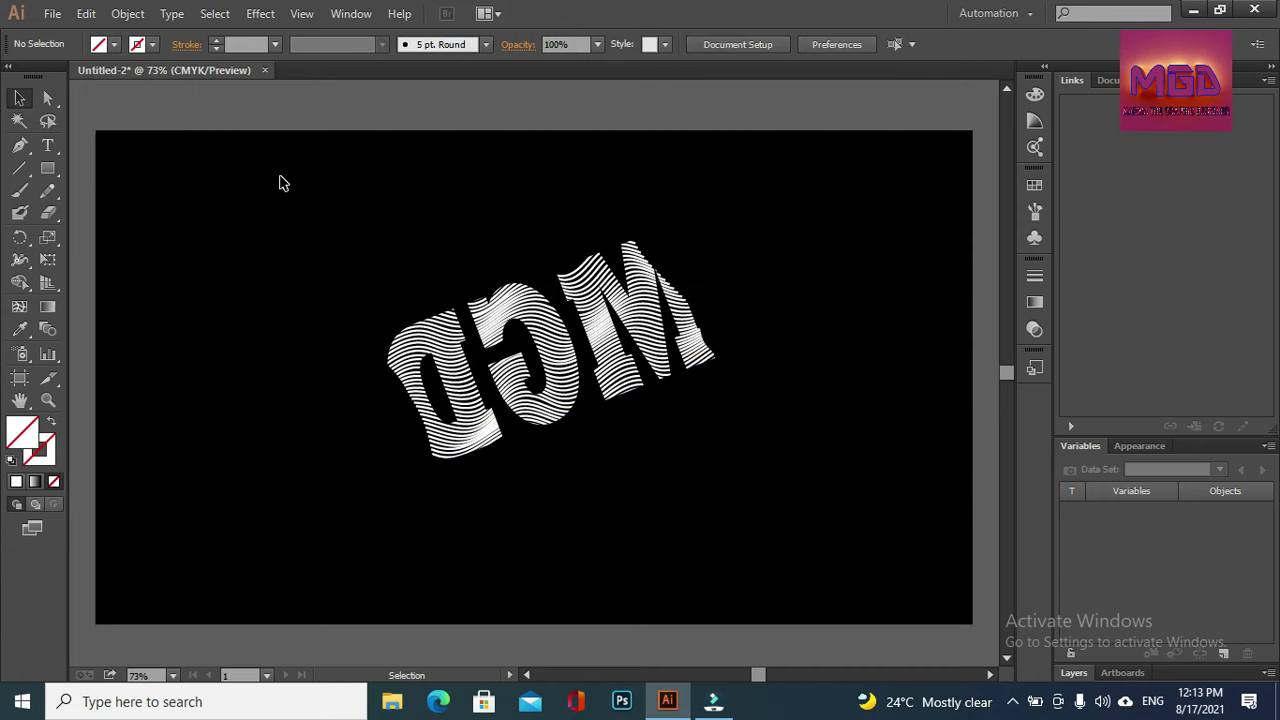
pyautogui.moveTo(311, 227); pyautogui.dragTo(735, 444)
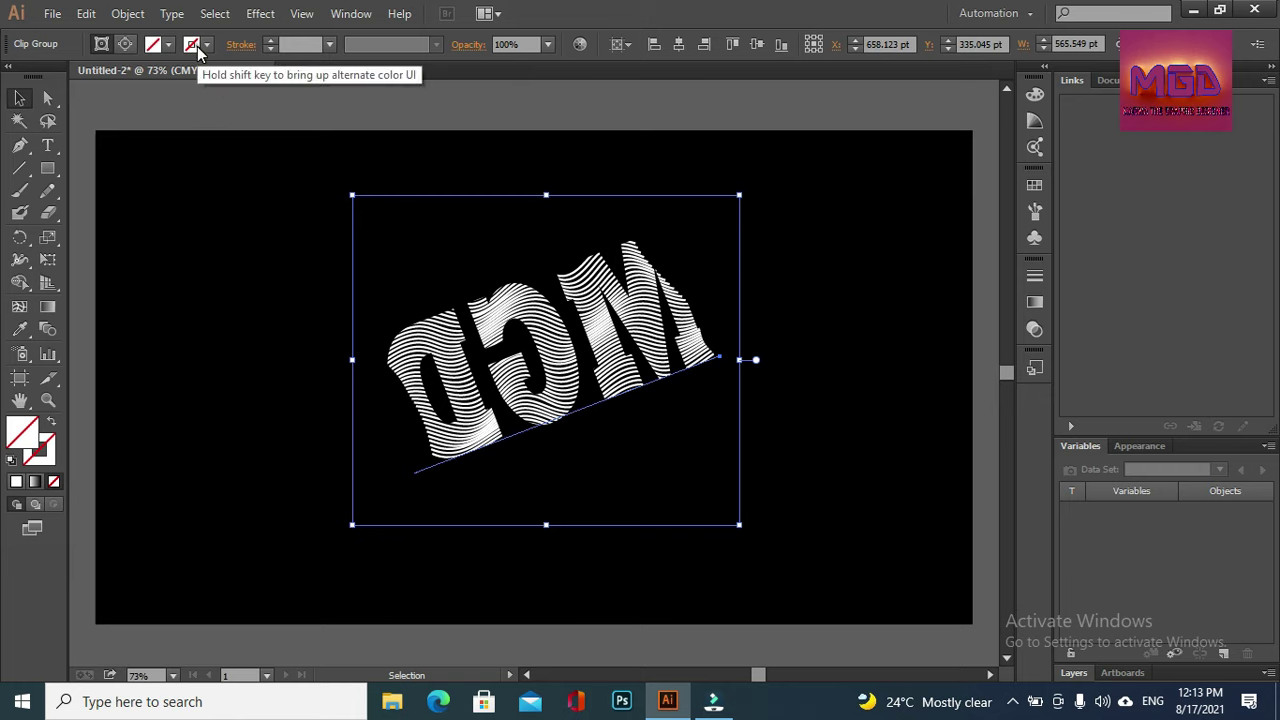
# Make the MGD lettering's stroke colour white
pyautogui.click(199, 50)
pyautogui.click(67, 77)
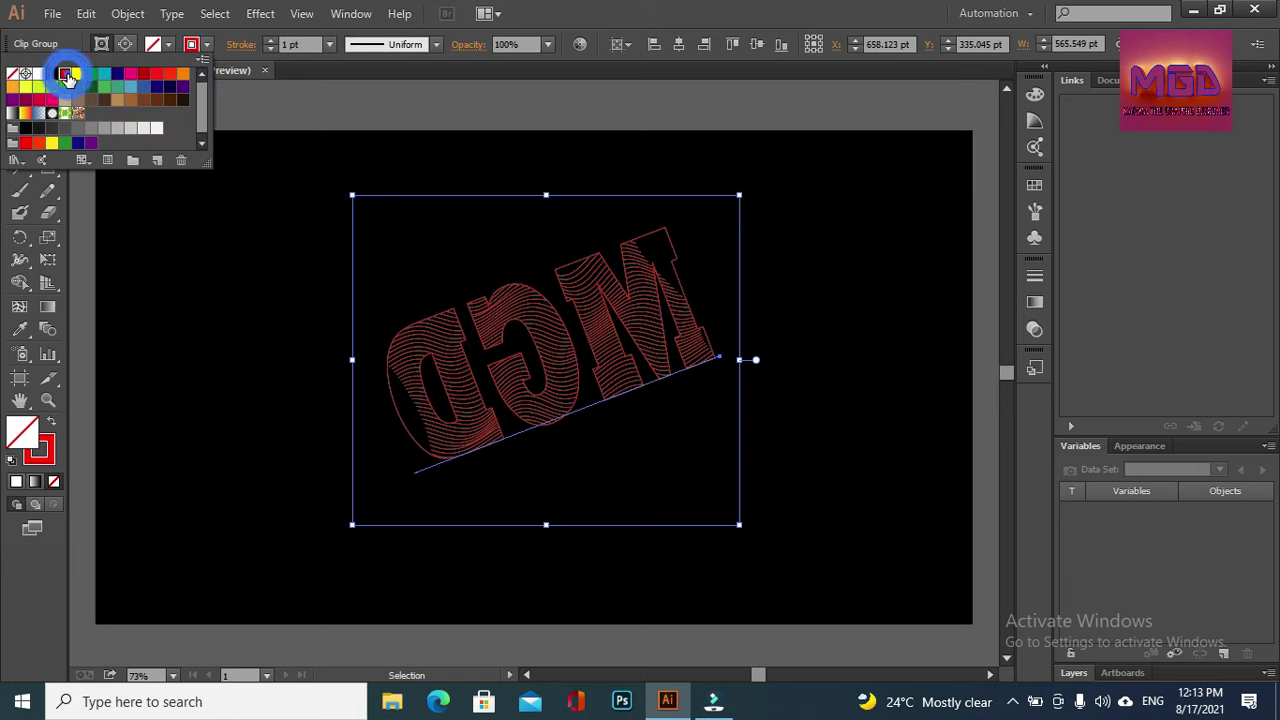
pyautogui.click(38, 74)
pyautogui.click(280, 145)
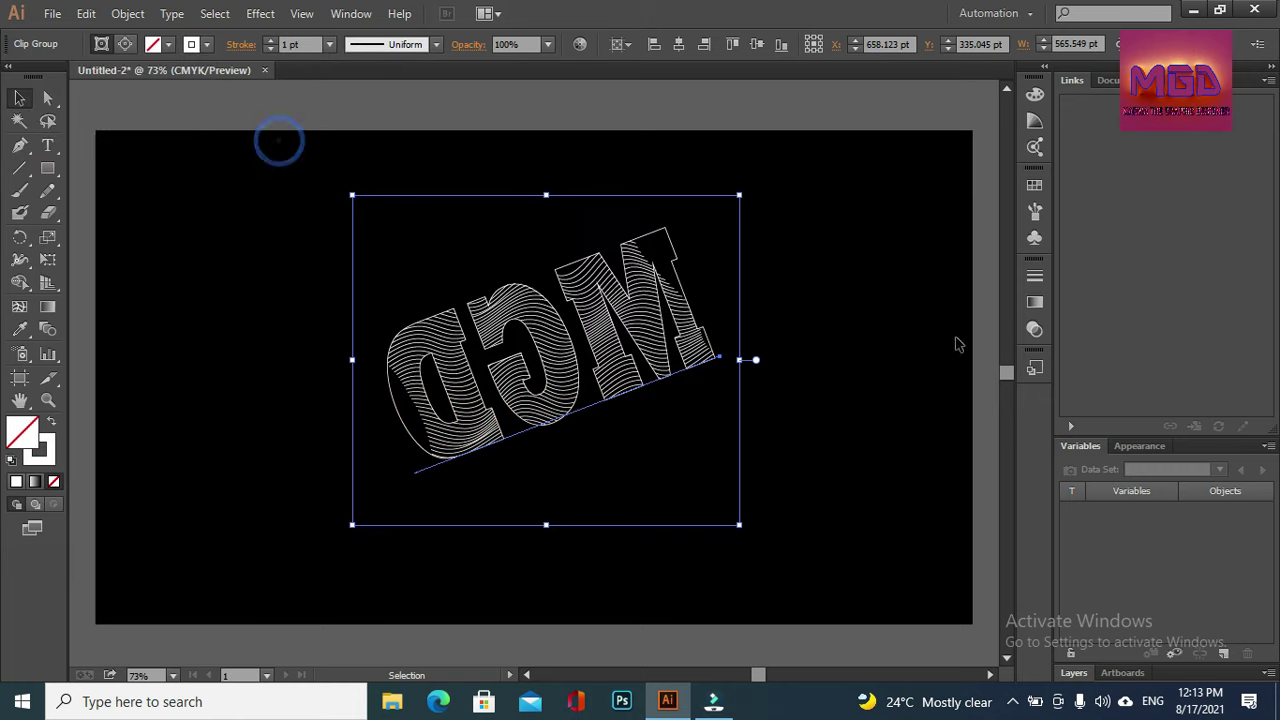
pyautogui.click(851, 412)
pyautogui.click(543, 360)
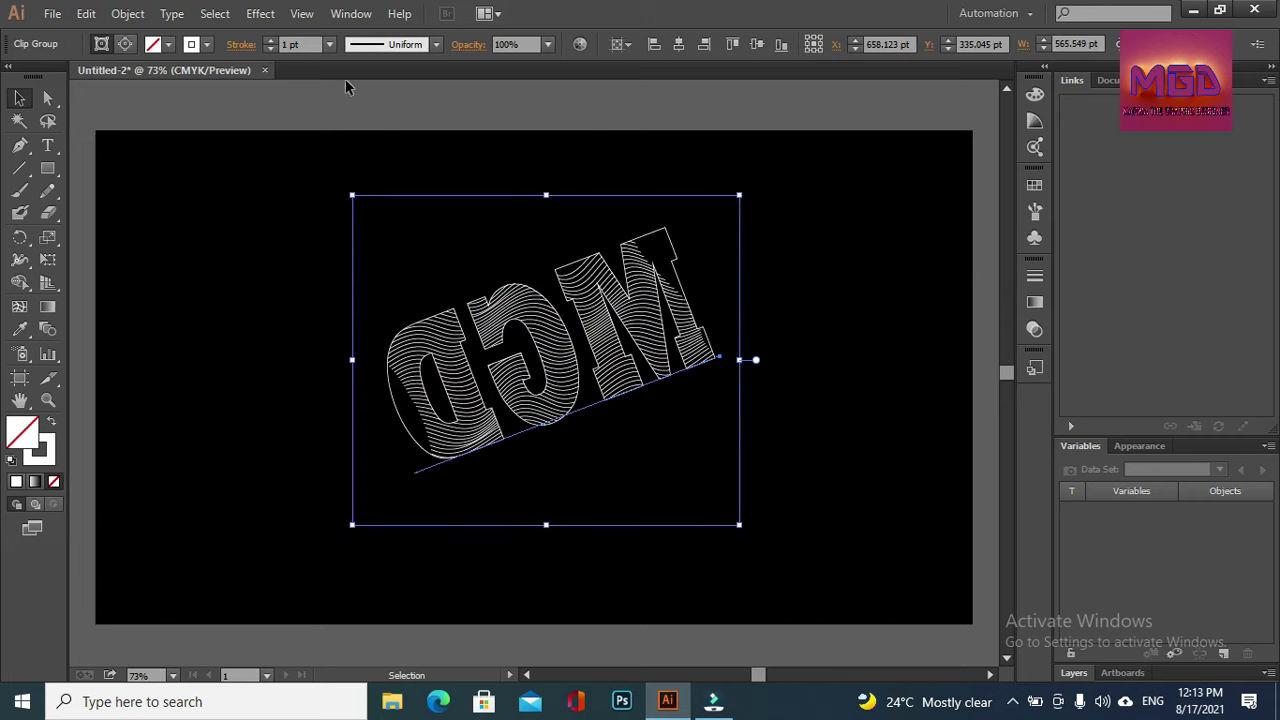
# Apply the tapered width profile and raise the stroke weight to 3 pt
pyautogui.click(436, 44)
pyautogui.click(390, 140)
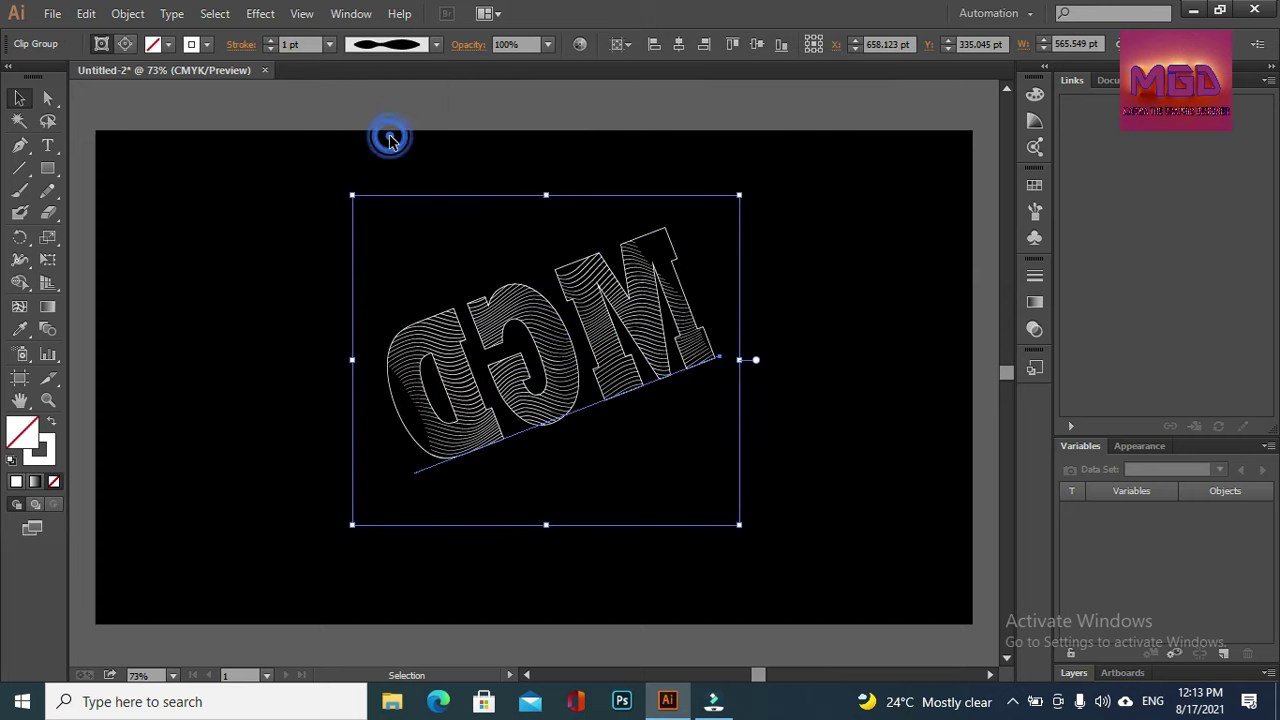
pyautogui.click(436, 44)
pyautogui.click(385, 193)
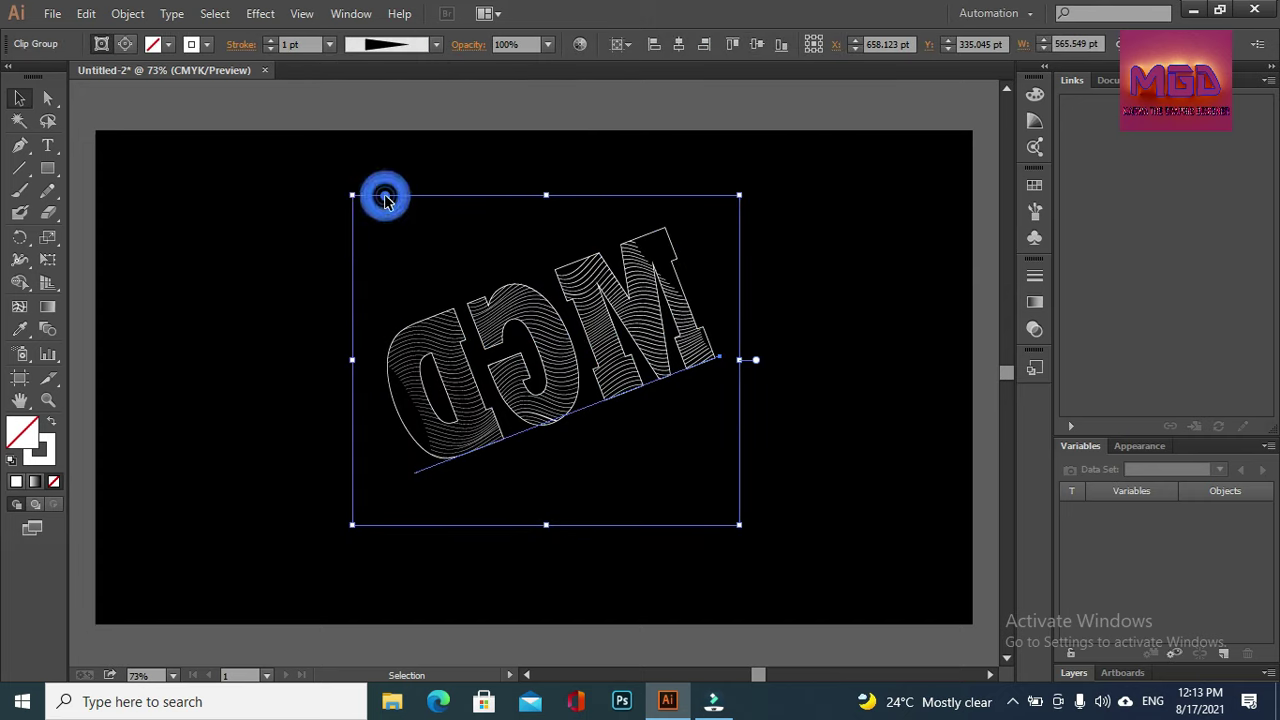
pyautogui.click(270, 40)
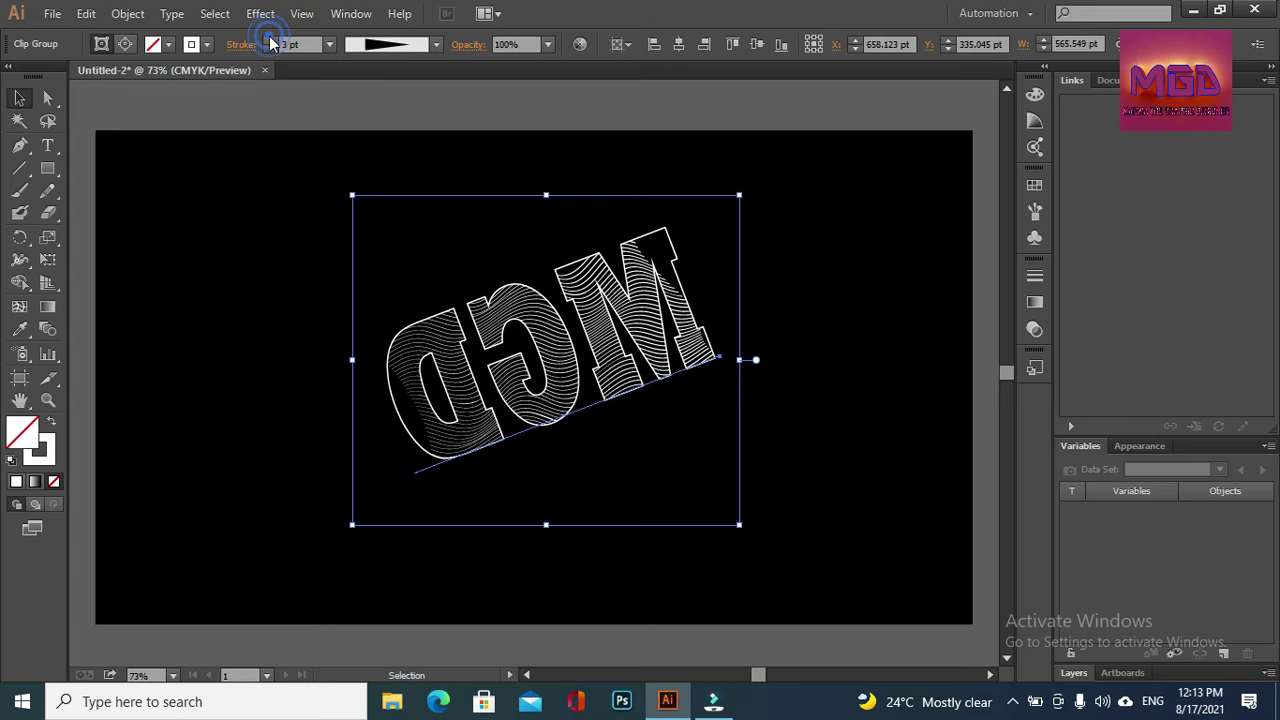
pyautogui.click(270, 40)
pyautogui.click(810, 259)
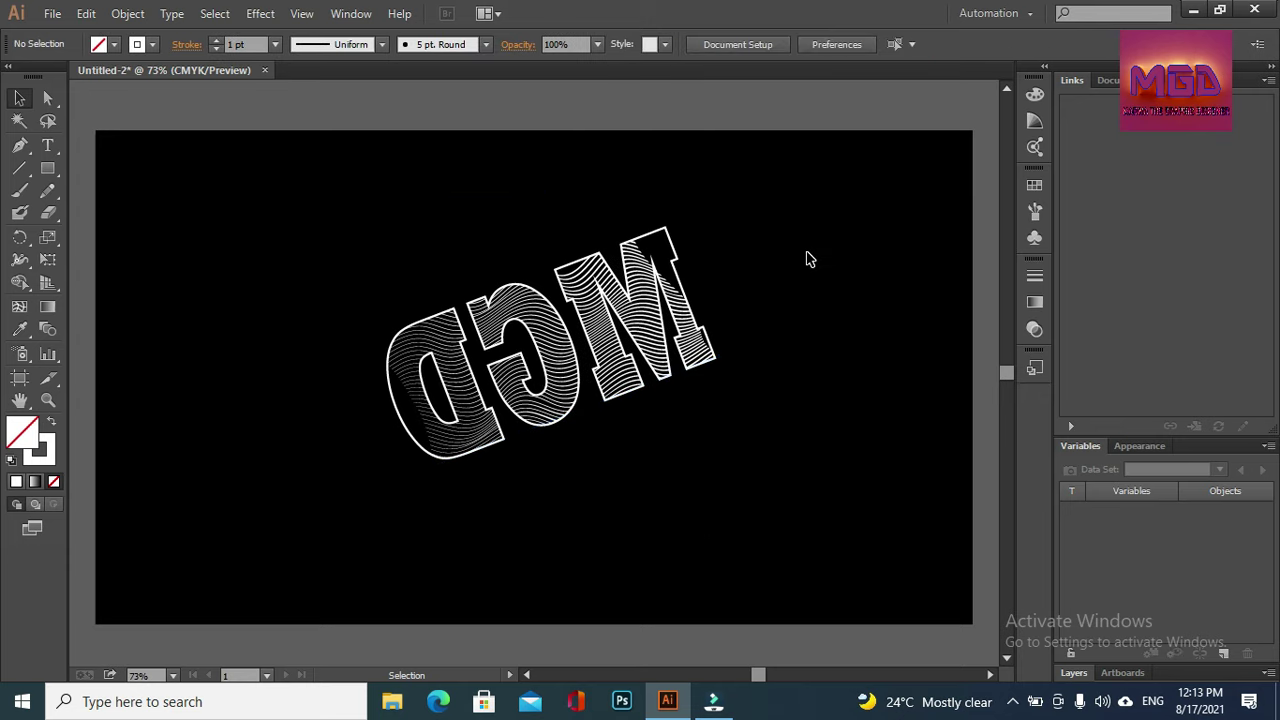
# Add the designer-credit subtitle below MGD, fill it white, and scale it up beneath the lettering
pyautogui.click(45, 146)
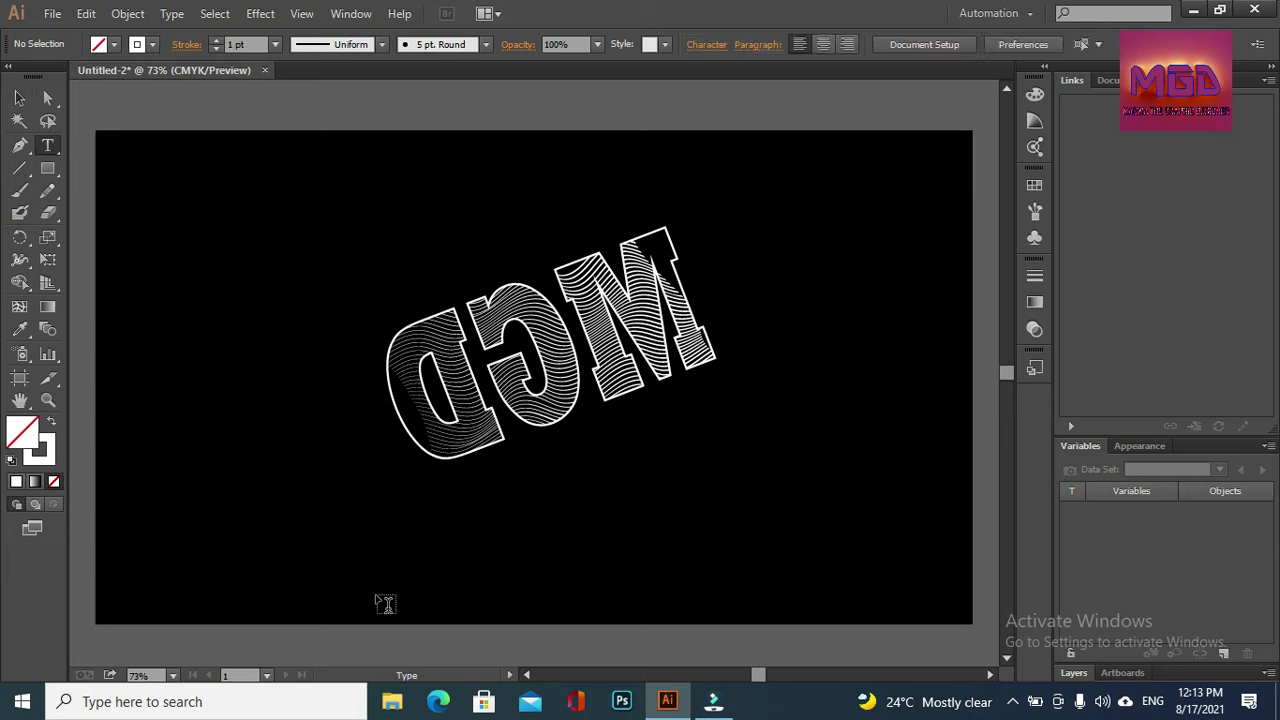
pyautogui.click(371, 507)
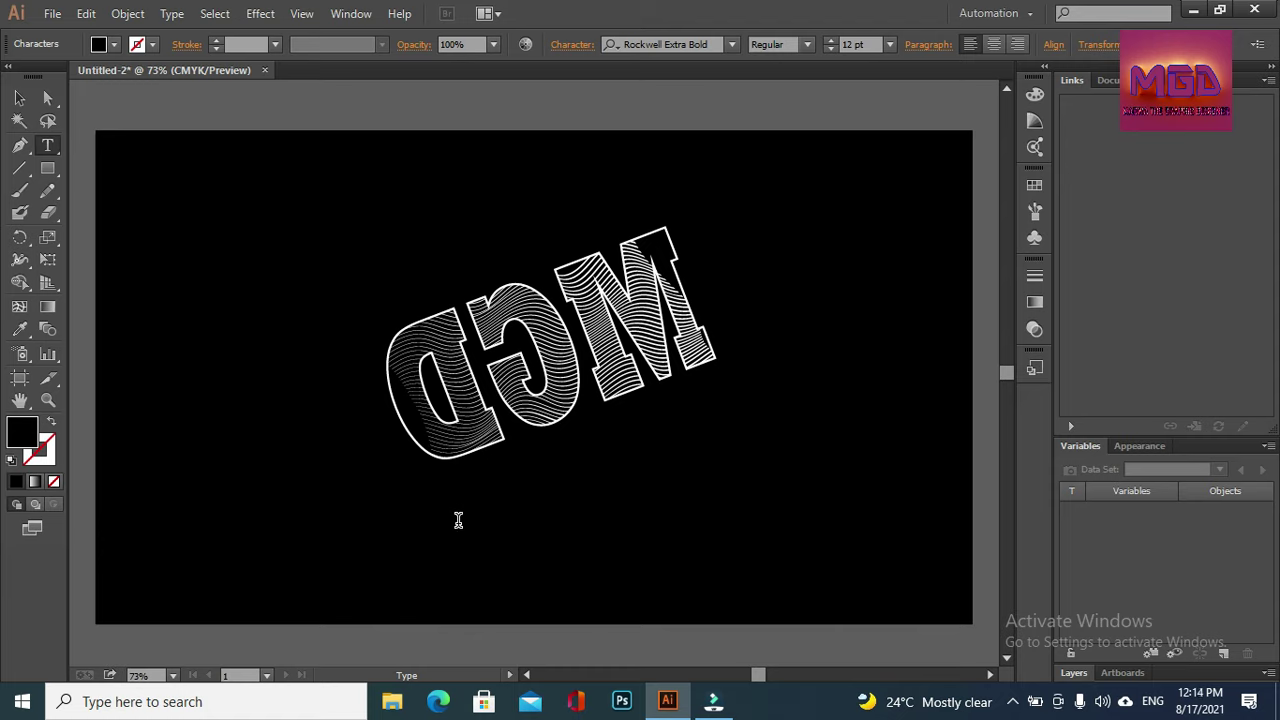
pyautogui.click(19, 98)
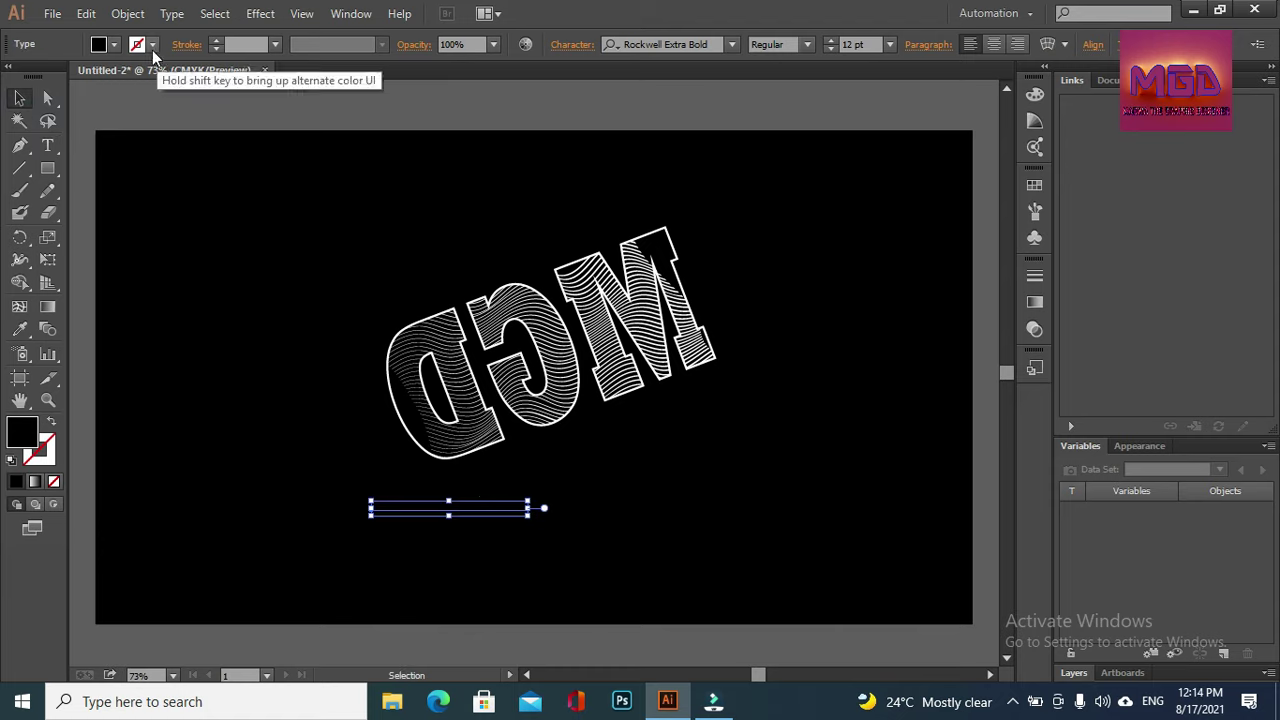
pyautogui.click(114, 44)
pyautogui.click(39, 76)
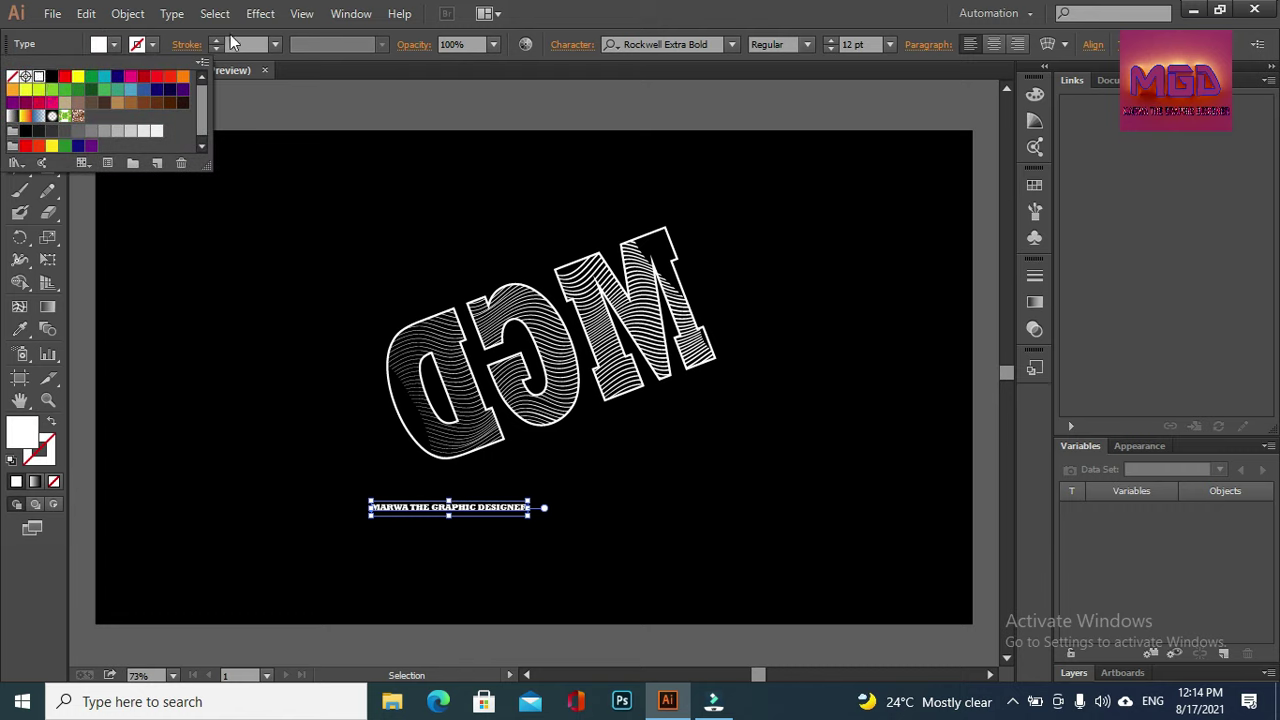
pyautogui.click(618, 8)
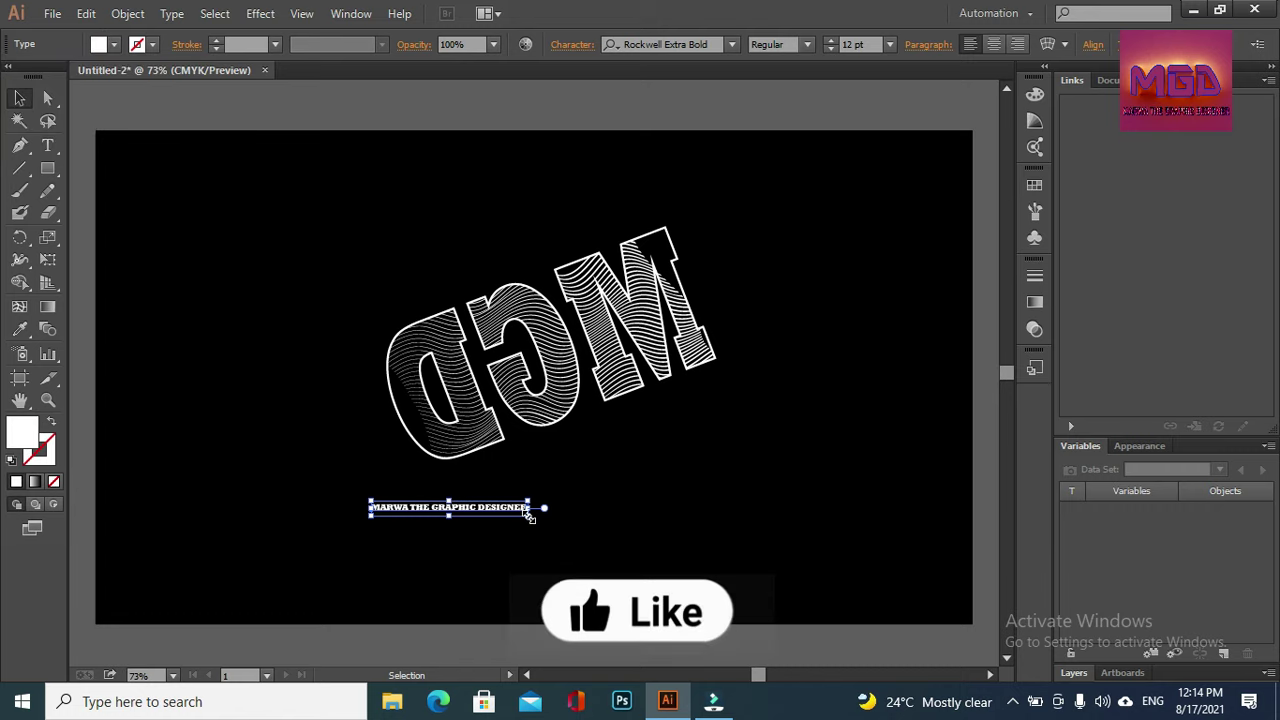
pyautogui.moveTo(530, 527); pyautogui.dragTo(727, 579)
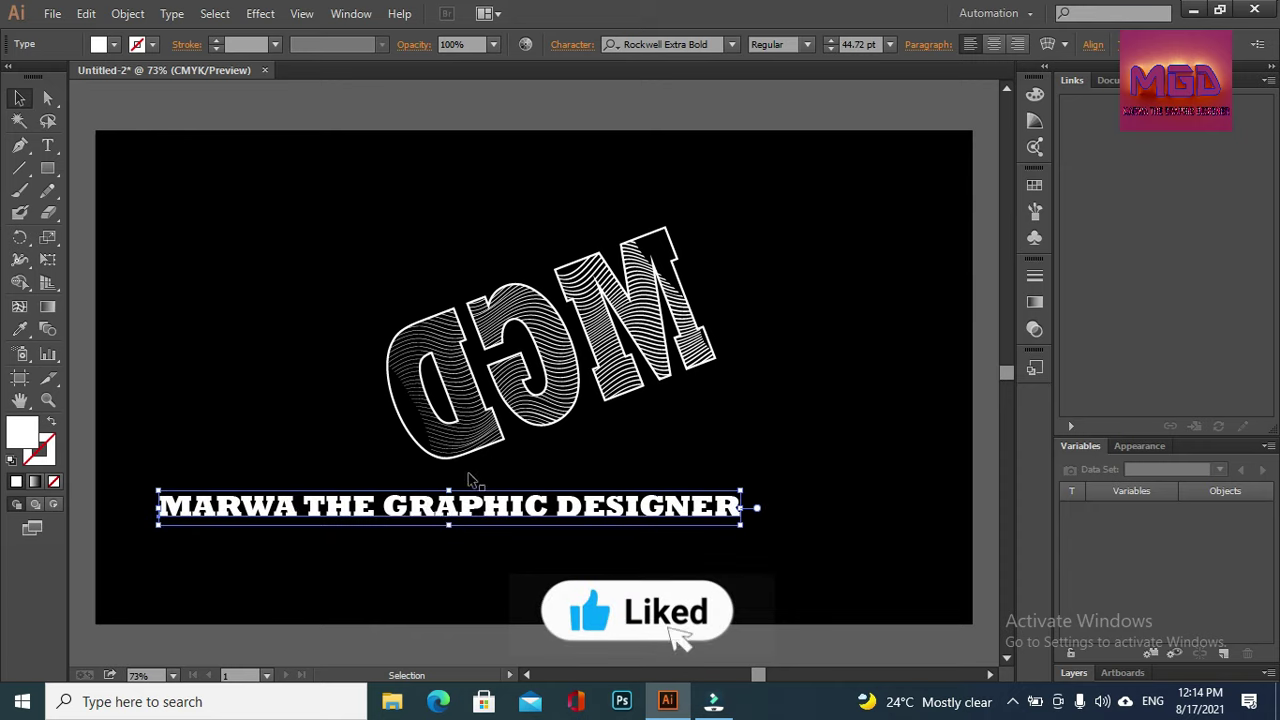
pyautogui.moveTo(422, 512)
pyautogui.mouseDown()
pyautogui.moveTo(545, 512)
pyautogui.moveTo(567, 543)
pyautogui.moveTo(566, 511)
pyautogui.mouseUp()
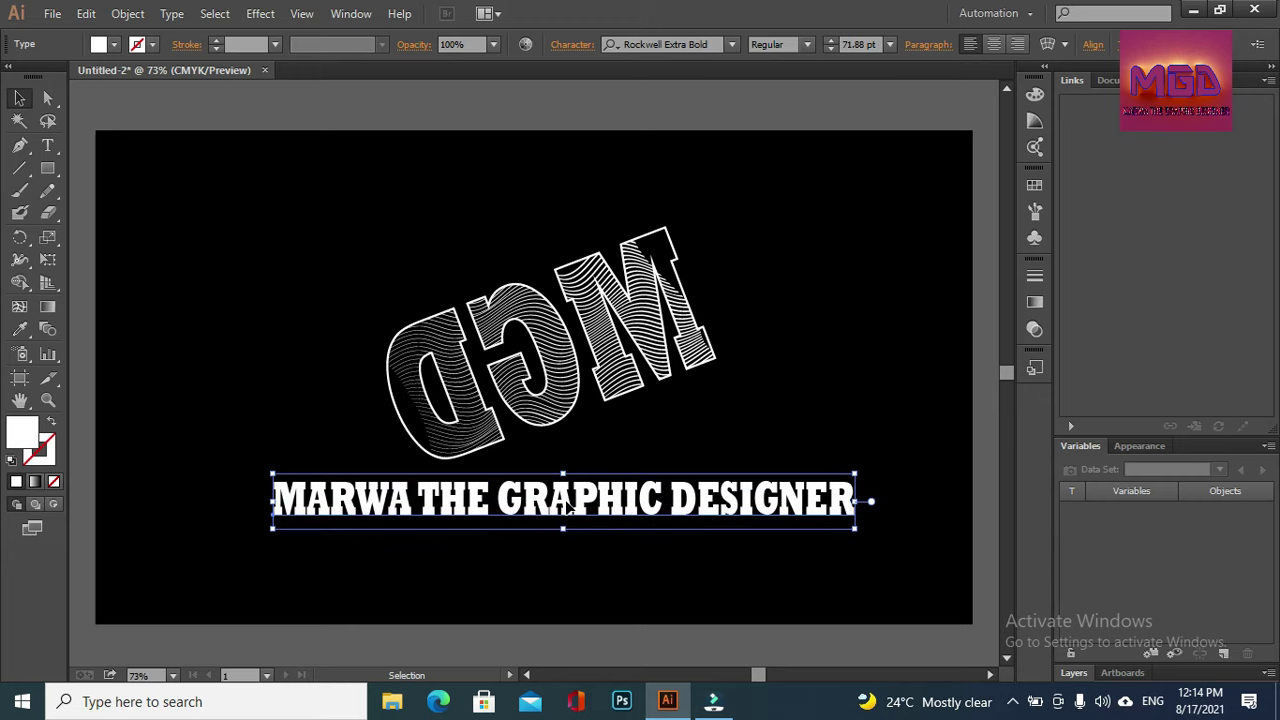
# Set the subtitle font to Russo One and shift it under the lettering
pyautogui.moveTo(281, 183); pyautogui.dragTo(423, 120)
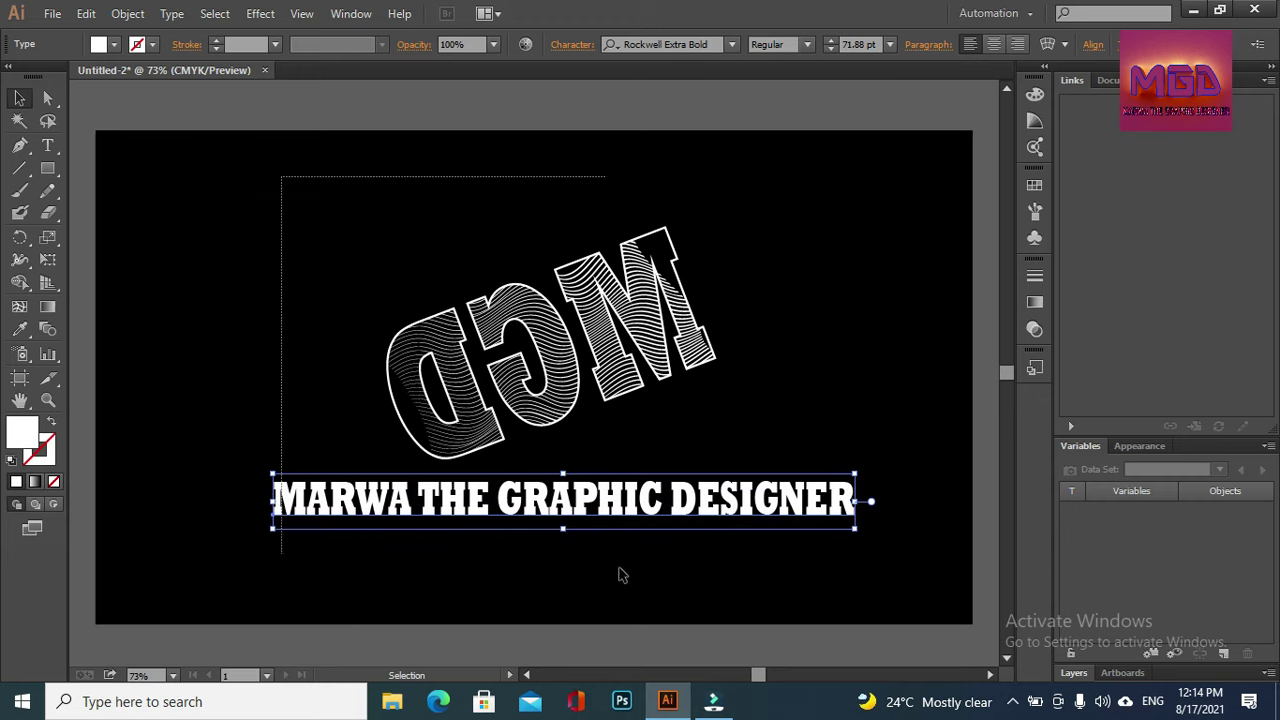
pyautogui.click(668, 500)
pyautogui.click(668, 500)
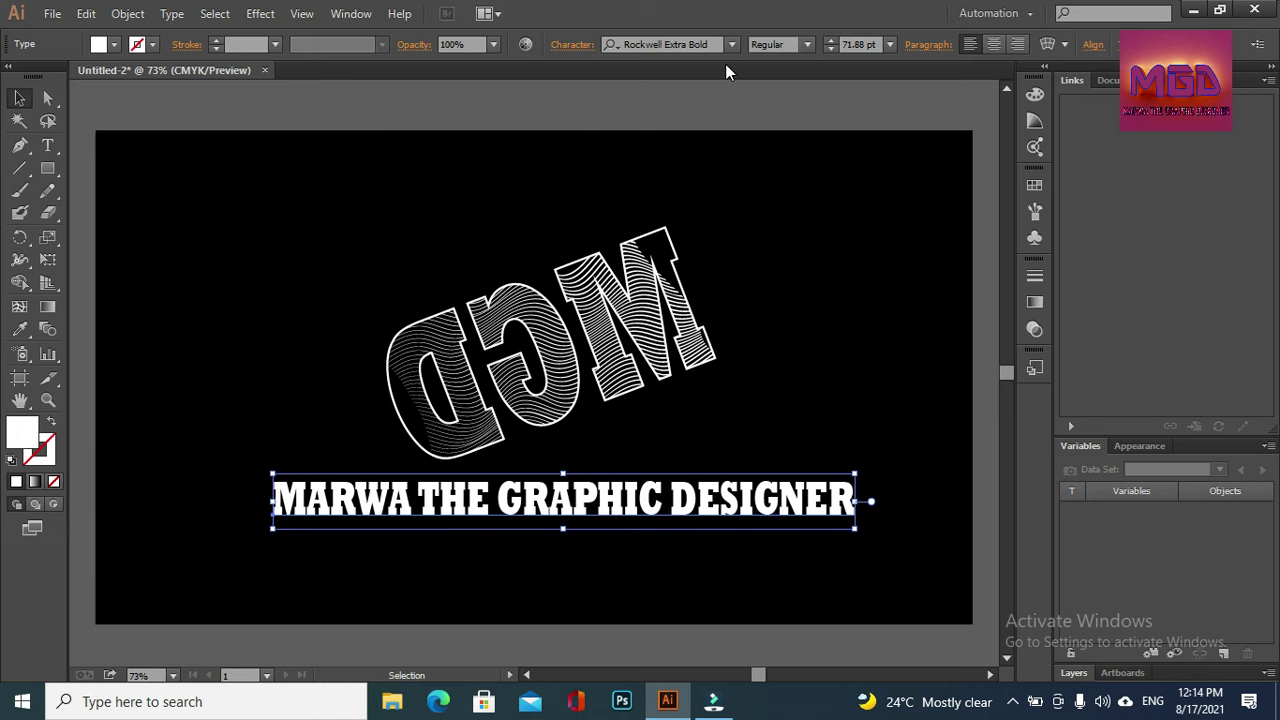
pyautogui.click(719, 44)
pyautogui.press('Down')
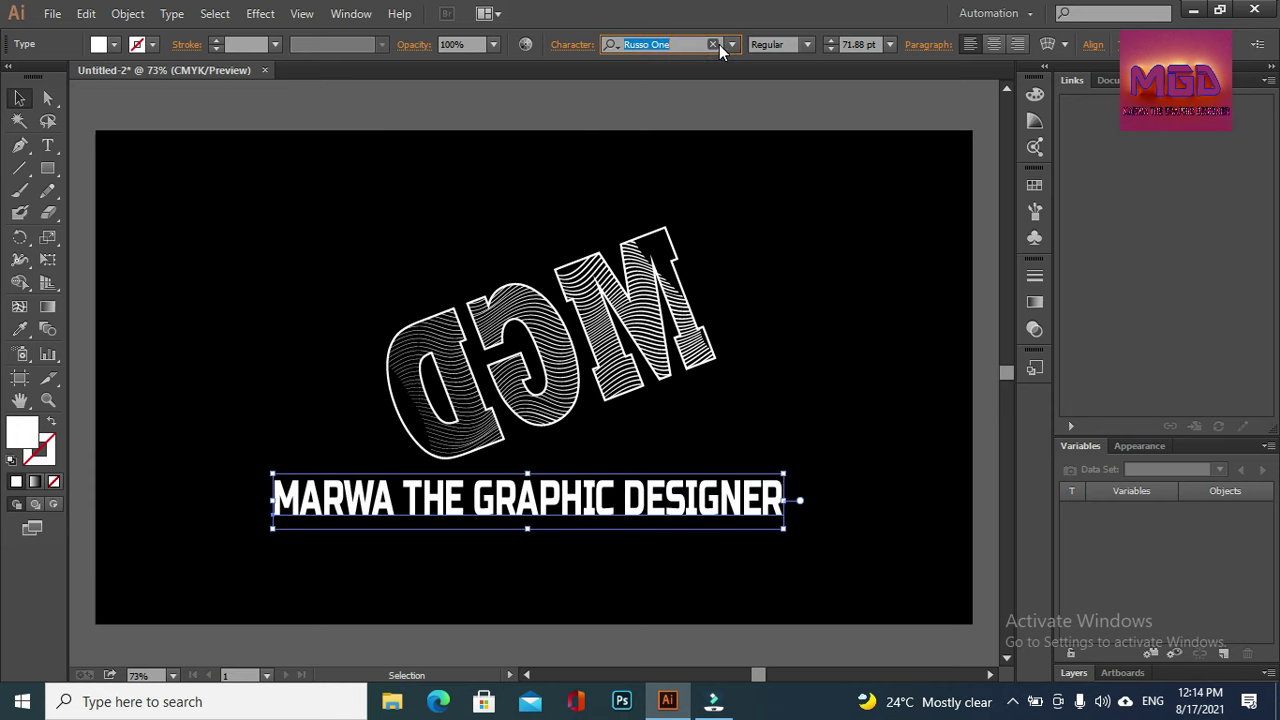
pyautogui.moveTo(545, 500); pyautogui.dragTo(571, 500)
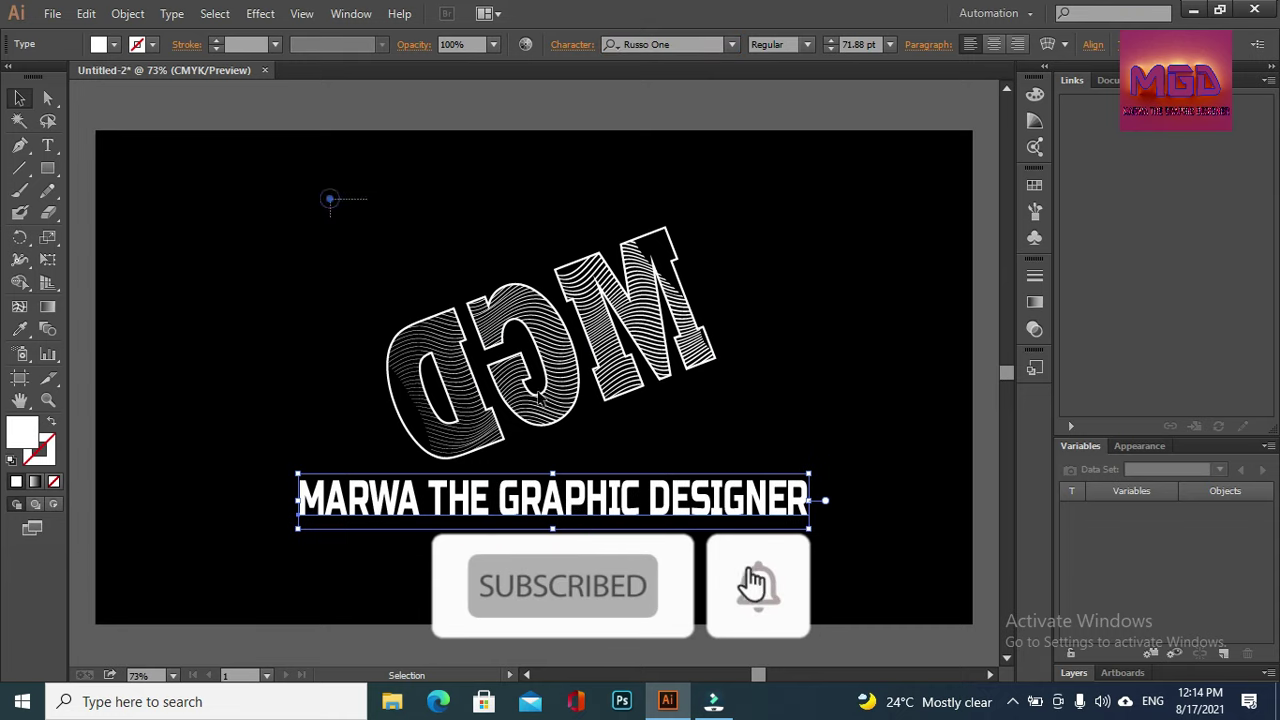
# Group the subtitle with the MGD lettering and centre the group horizontally and vertically on the artboard
pyautogui.moveTo(329, 196); pyautogui.dragTo(460, 330)
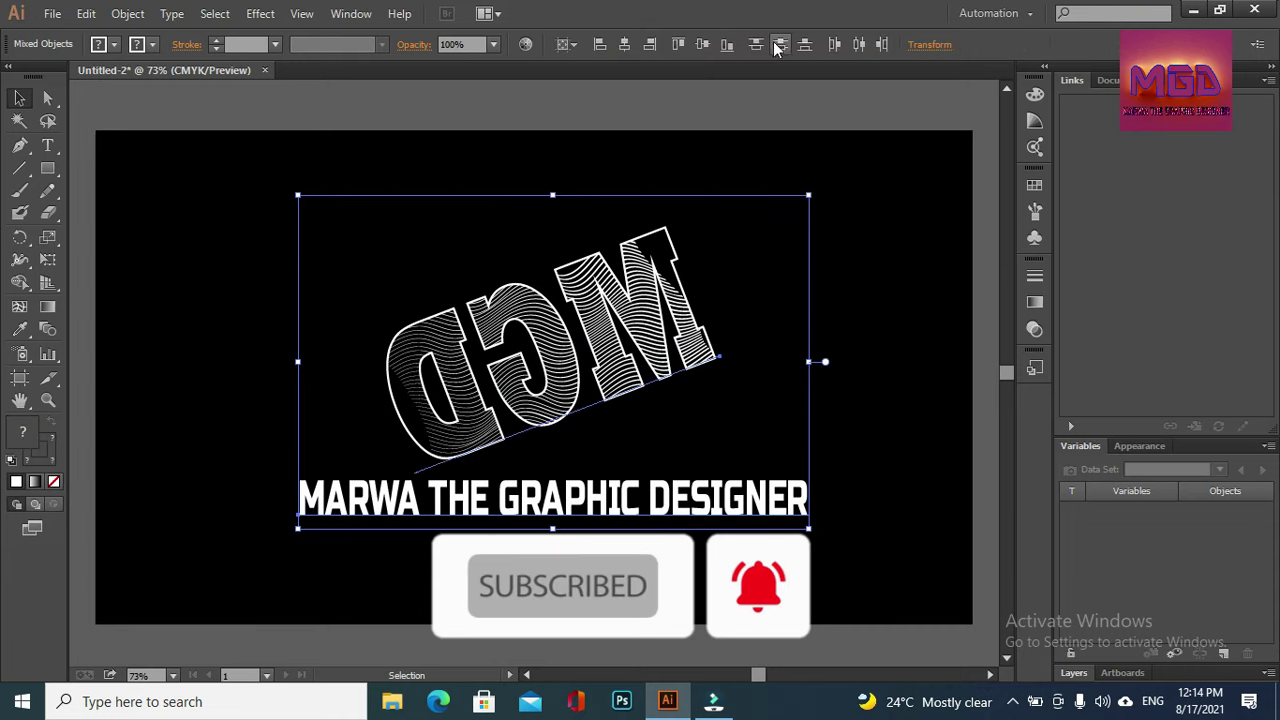
pyautogui.click(685, 46)
pyautogui.hotkey('ctrl', 'z')
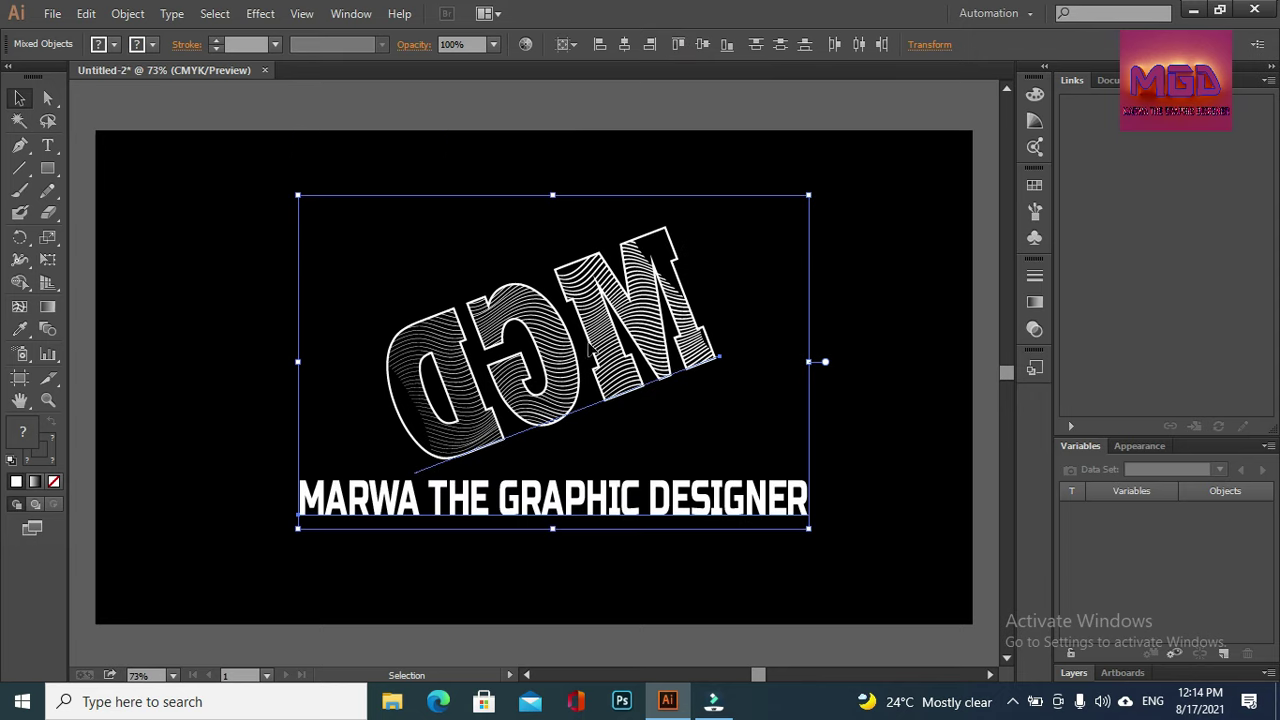
pyautogui.rightClick(620, 326)
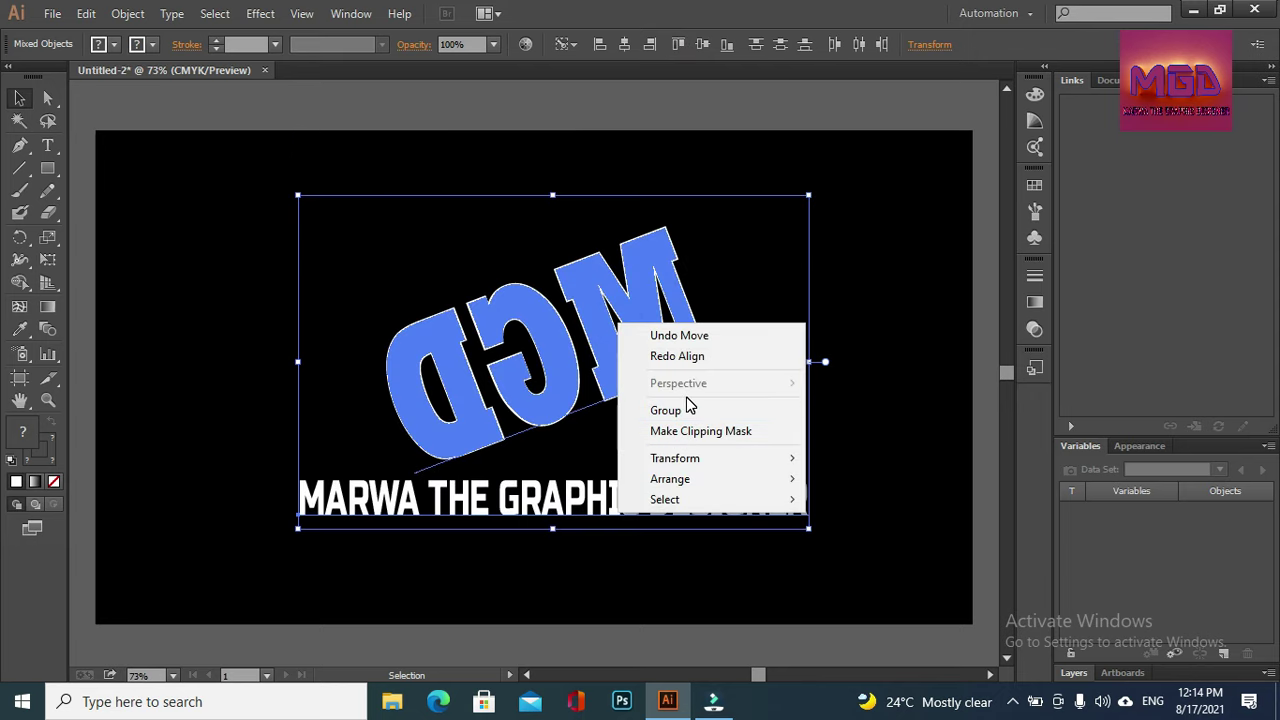
pyautogui.click(688, 410)
pyautogui.click(624, 45)
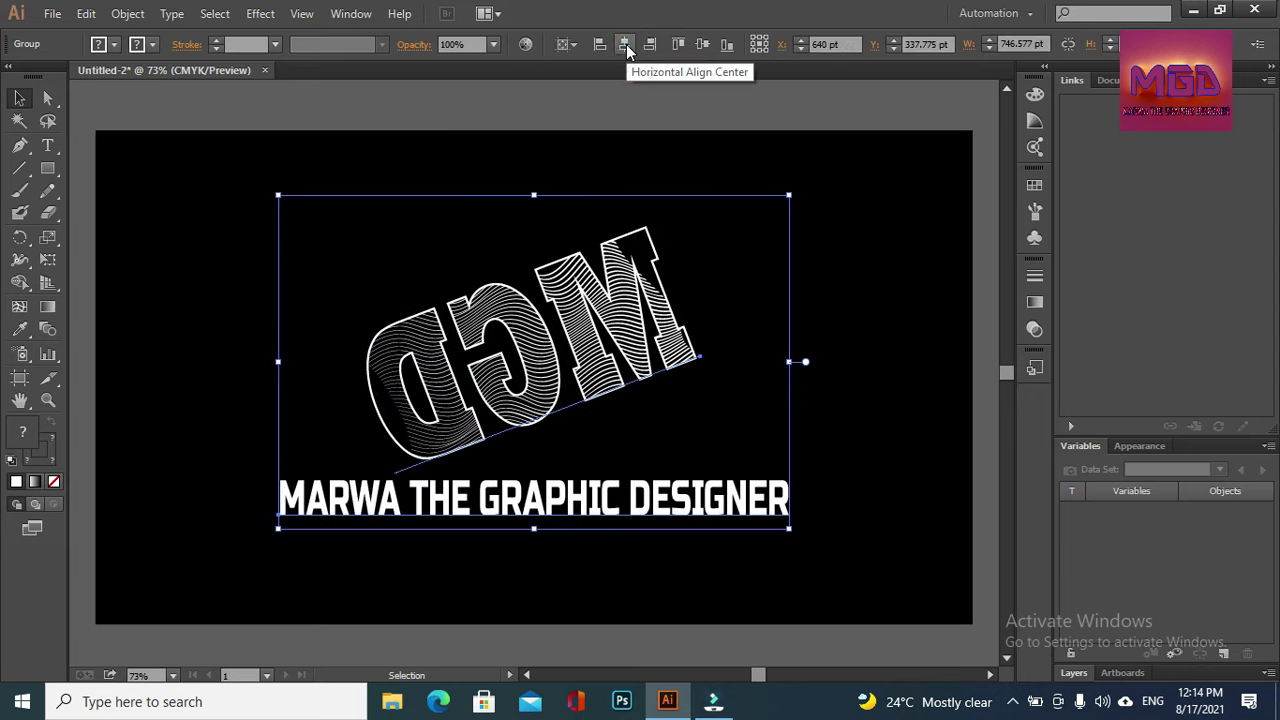
pyautogui.click(702, 45)
pyautogui.click(890, 355)
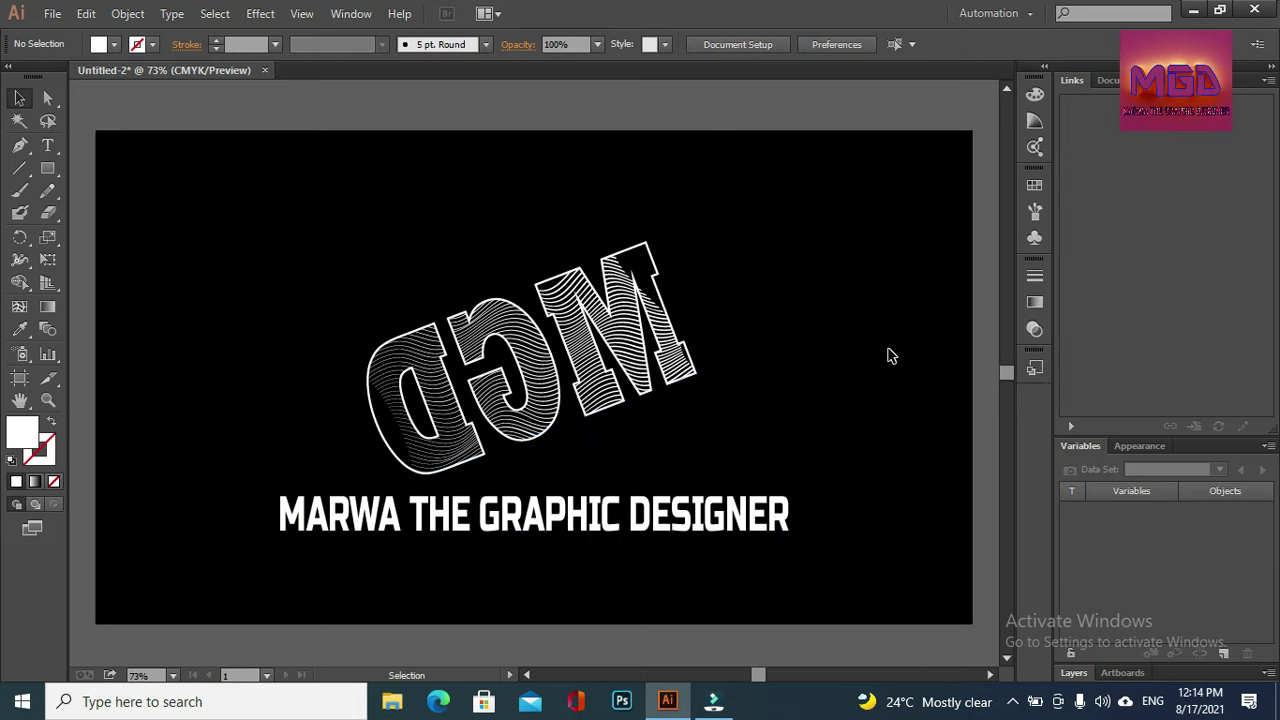